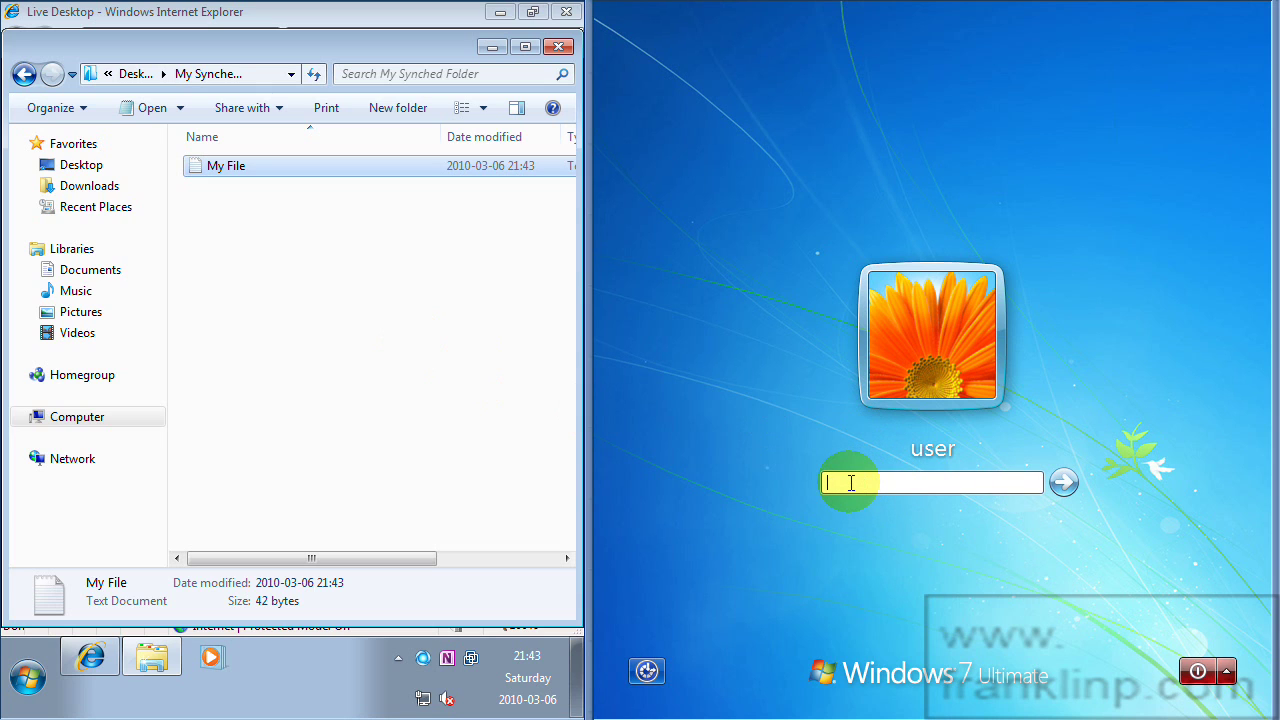
Log in to the second Windows 7 machine with the account password.
key("Return")
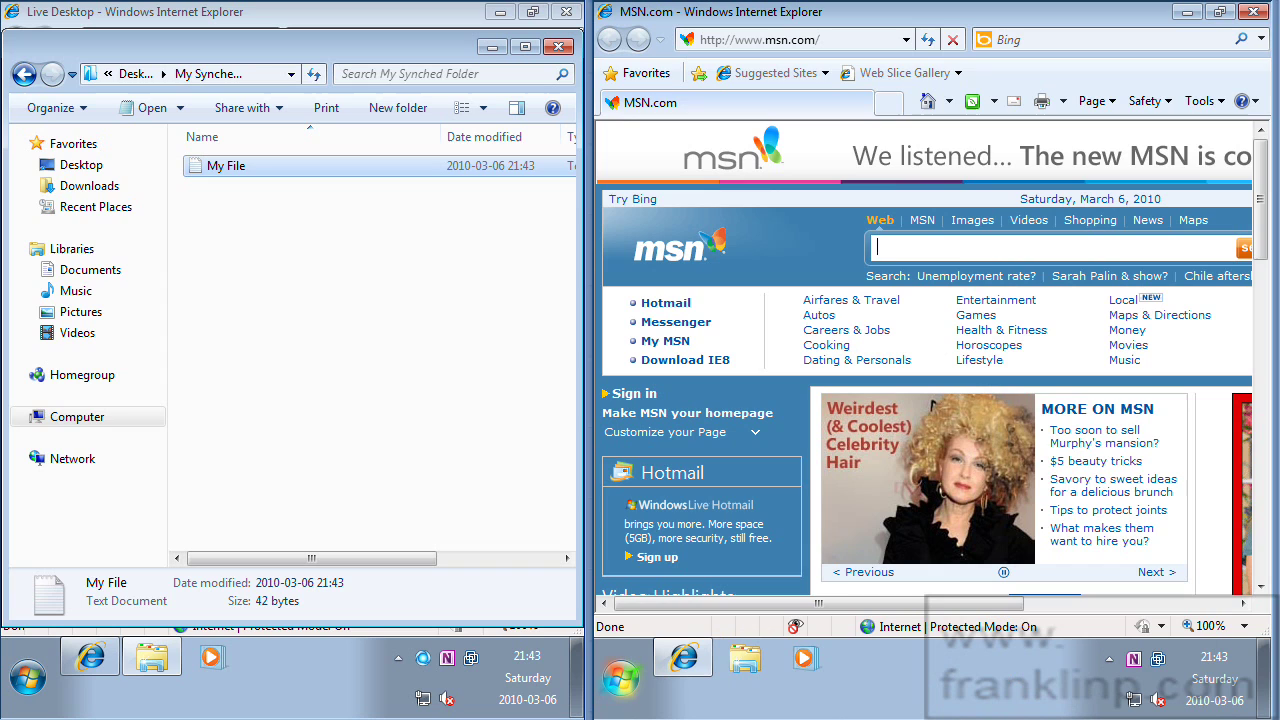
Go to mesh.com in Internet Explorer.
left_click(830, 39)
type("me")
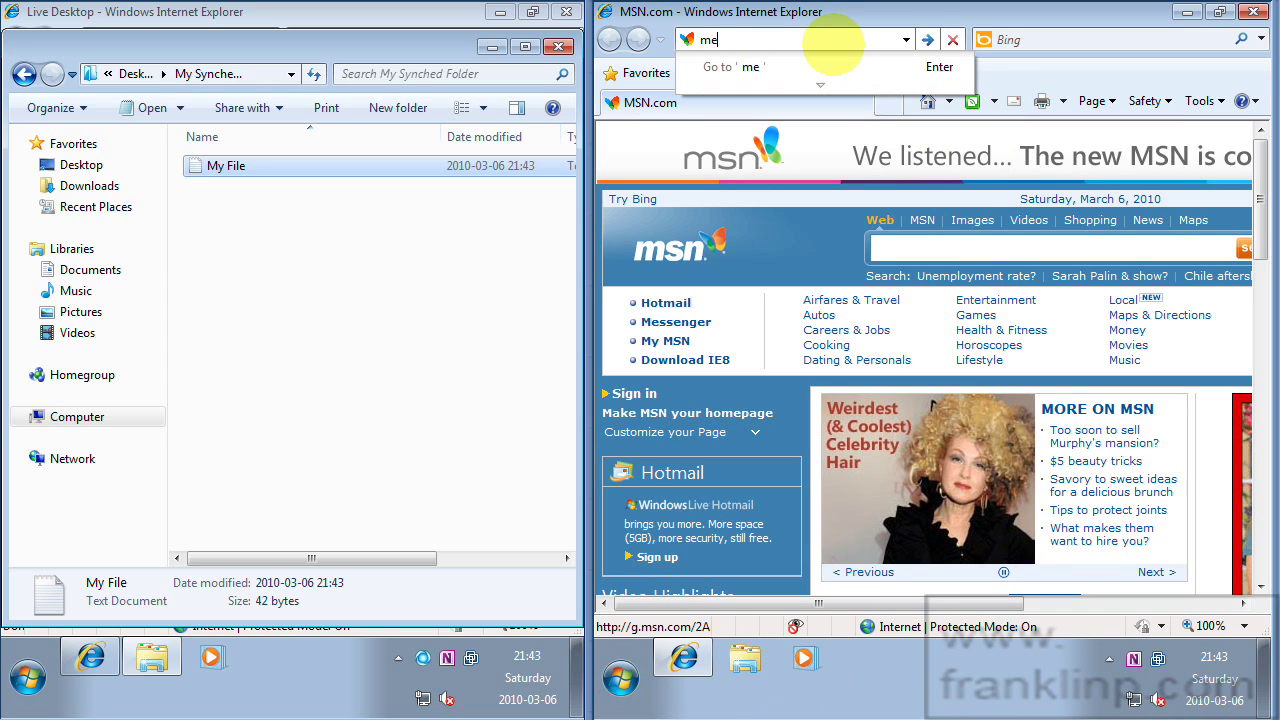
type("sh.com")
key("Return")
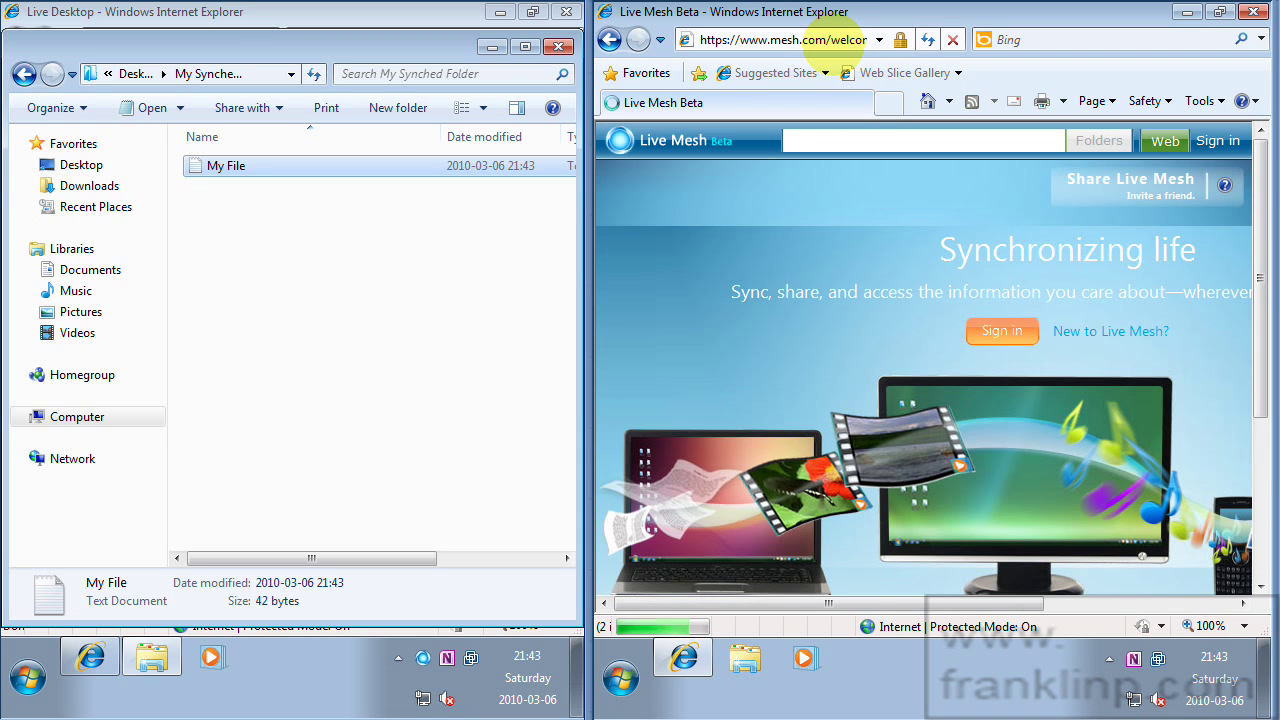
Sign in to Live Mesh with the Windows Live ID and password.
left_click(1010, 338)
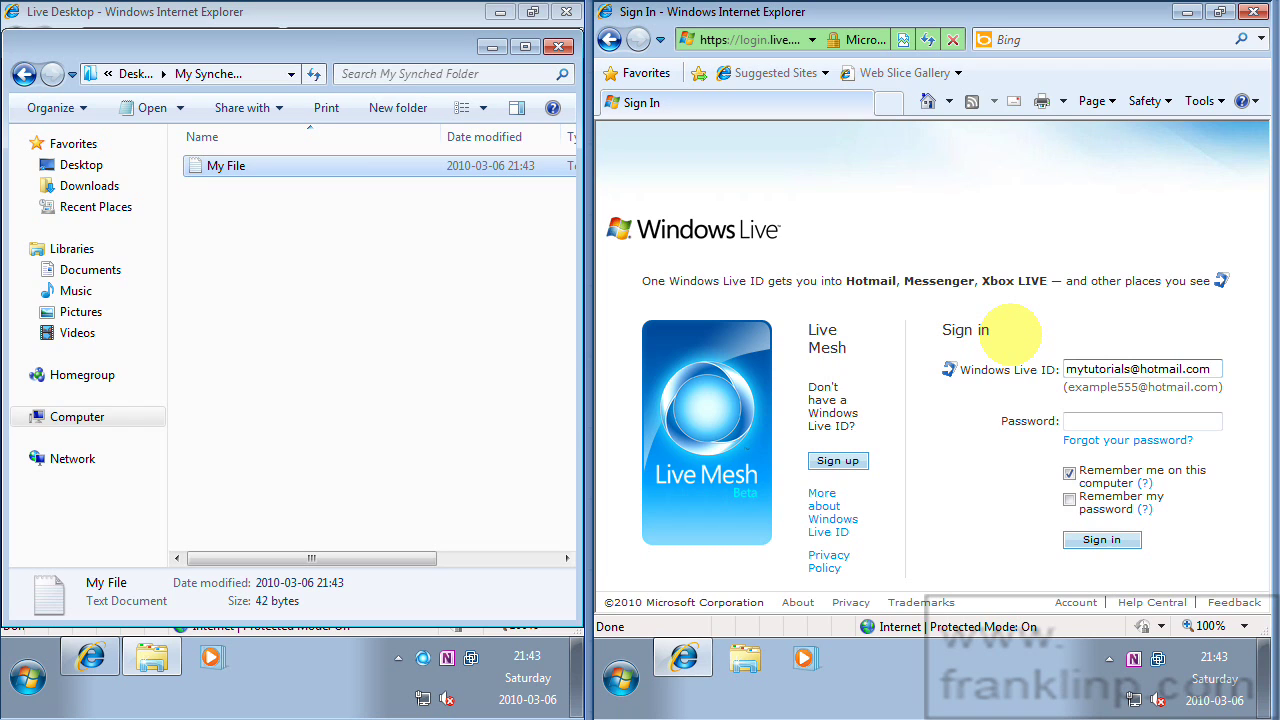
key("Tab")
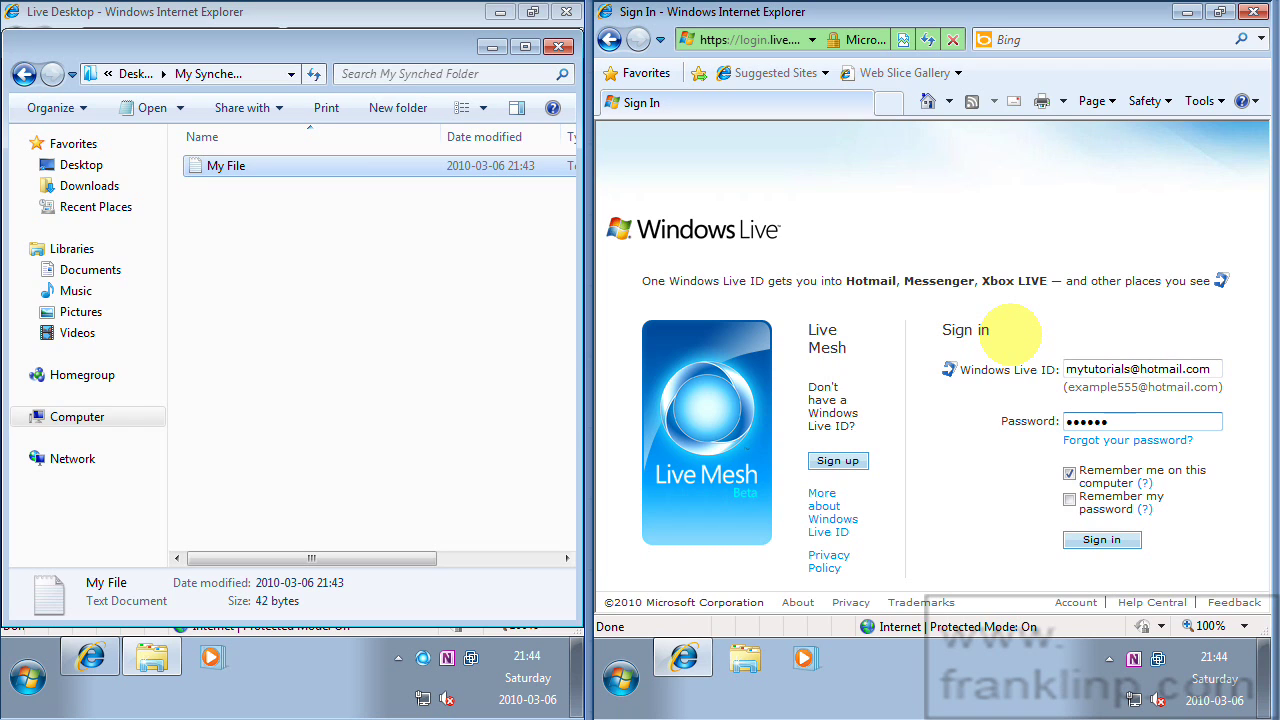
left_click(1094, 540)
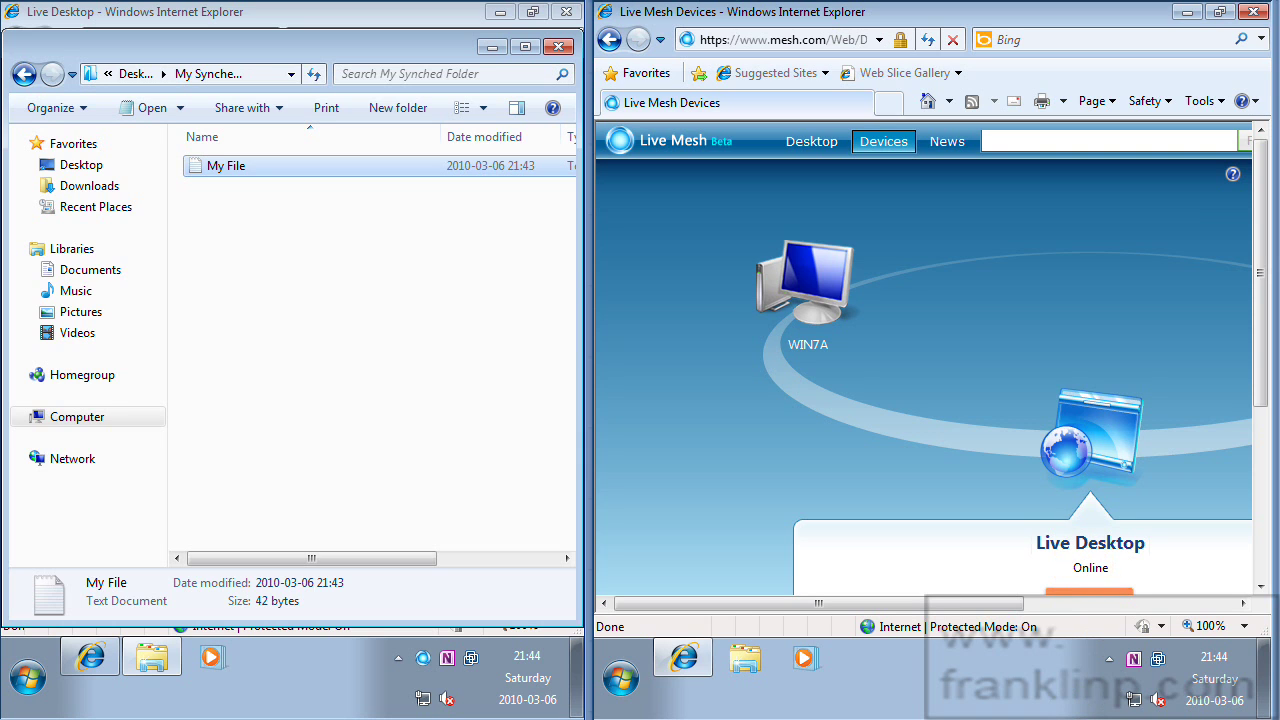
Rotate the device ring past WIN7A to Live Desktop and connect to it.
left_click_drag(938, 607, 992, 603)
scroll(931, 503, "down", 3)
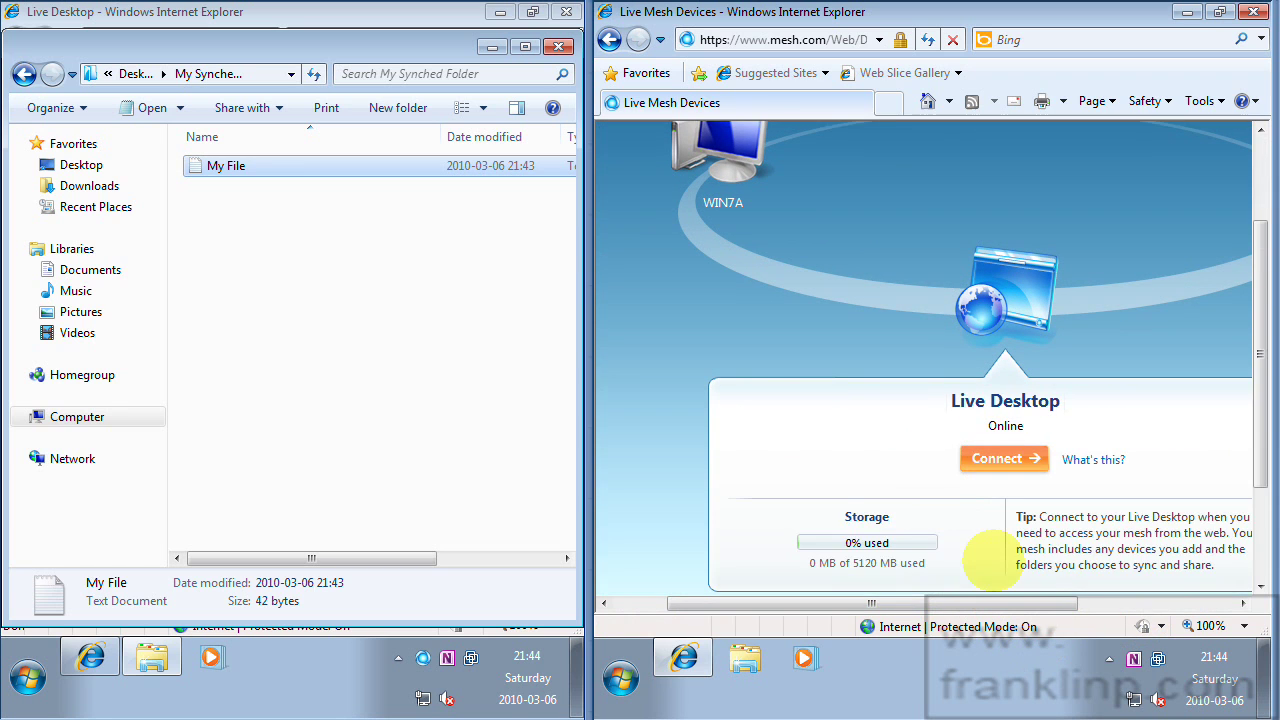
scroll(986, 486, "up", 3)
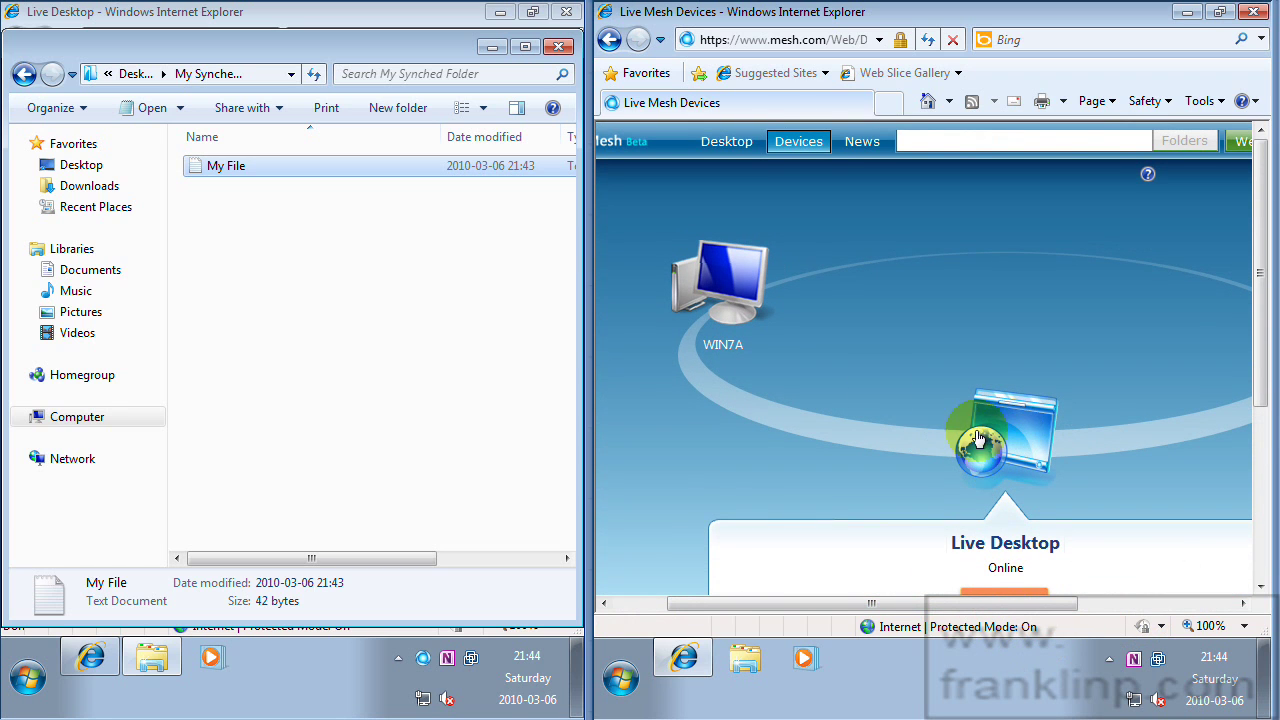
left_click(725, 292)
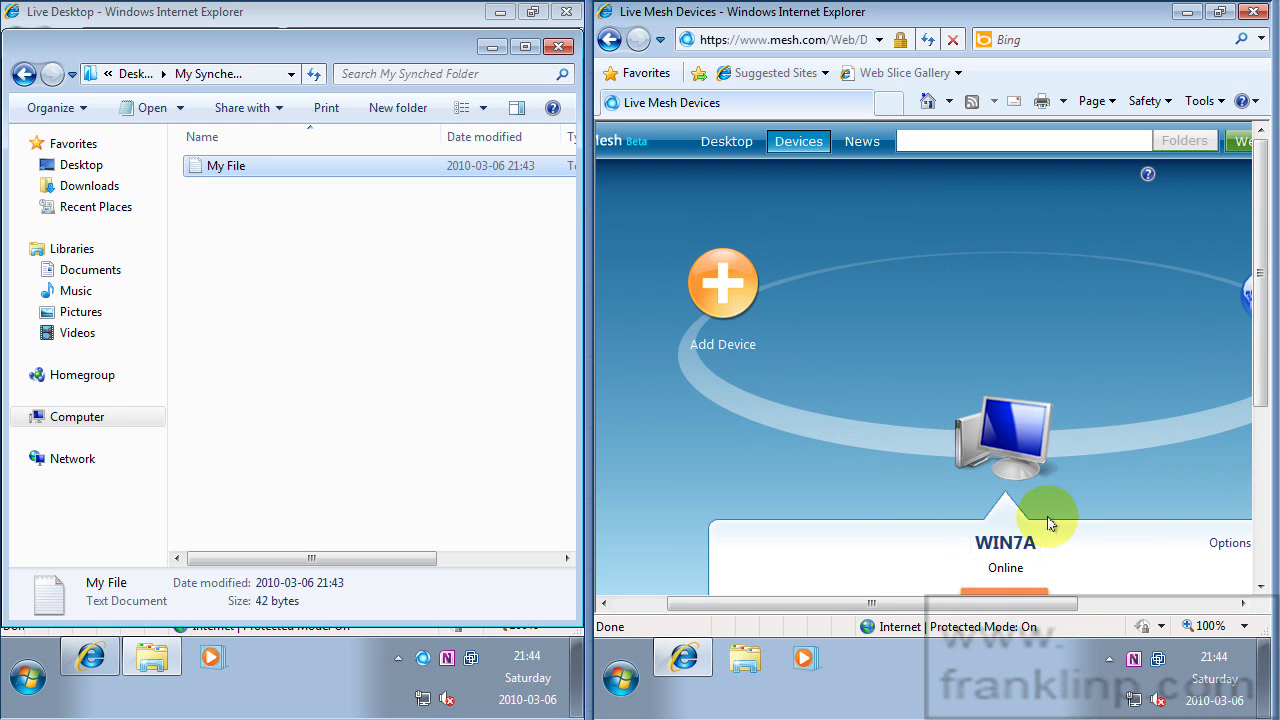
left_click_drag(969, 605, 1025, 613)
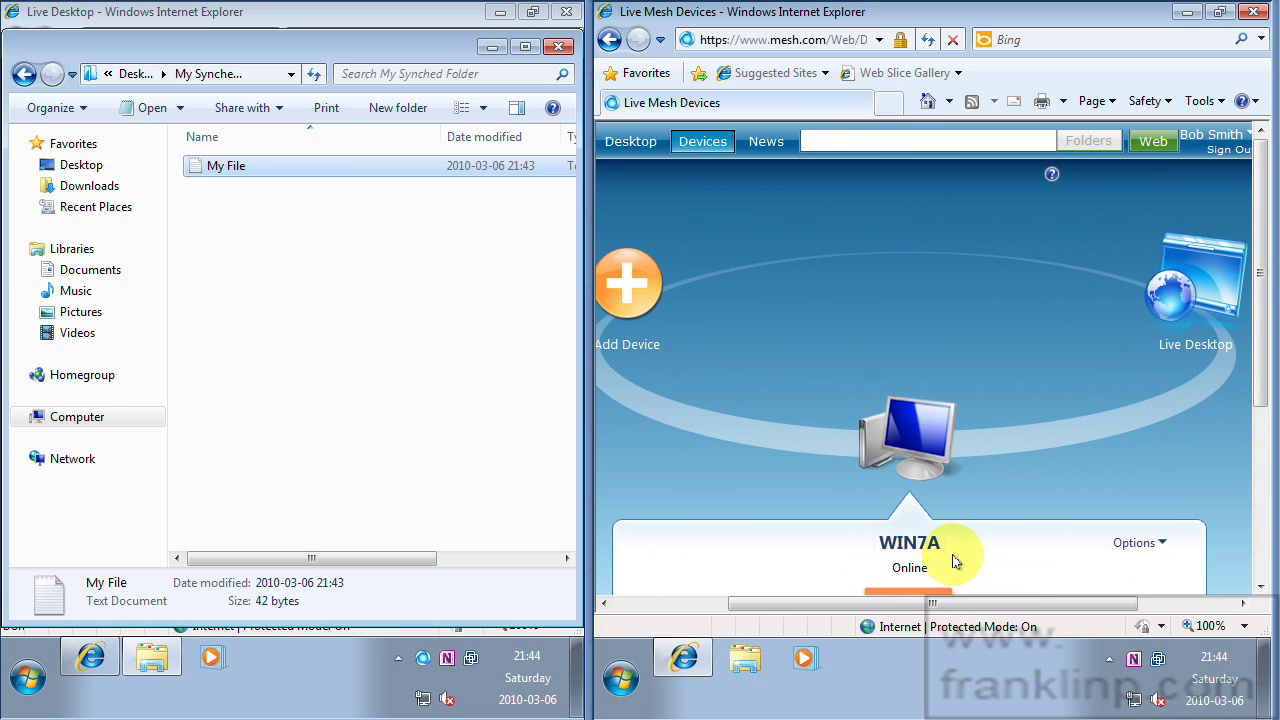
left_click(1206, 300)
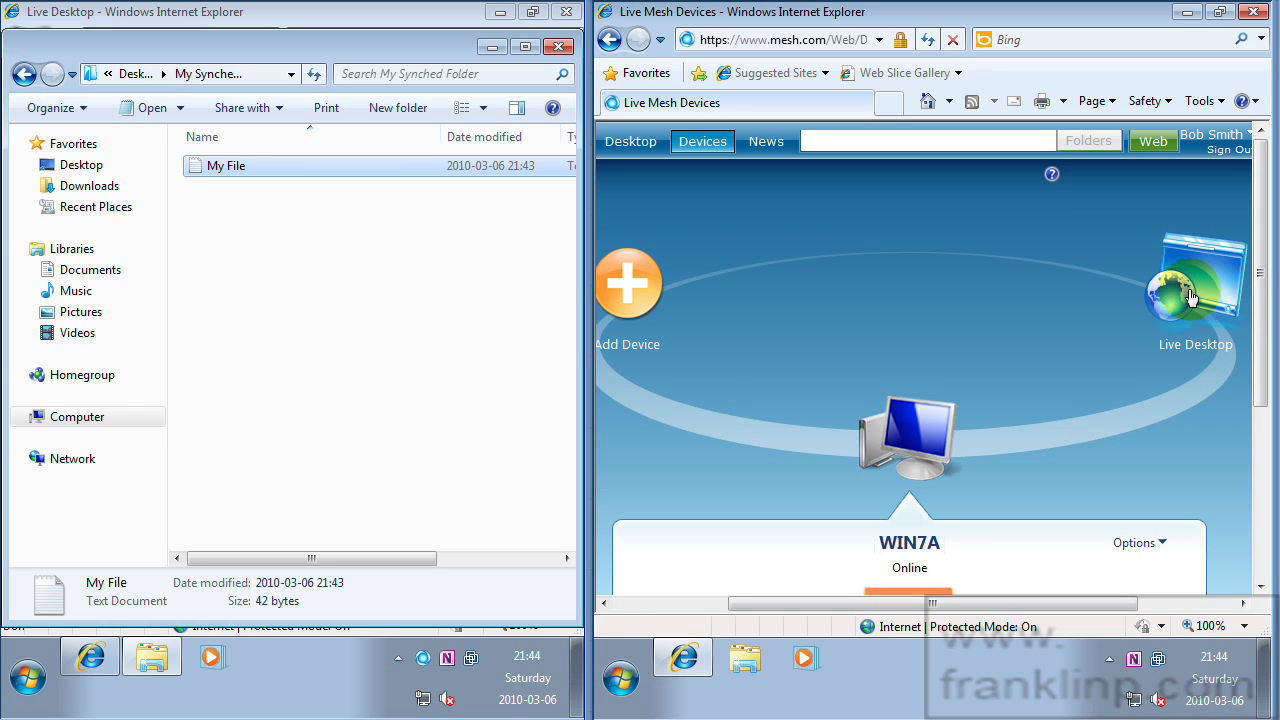
scroll(921, 544, "down", 3)
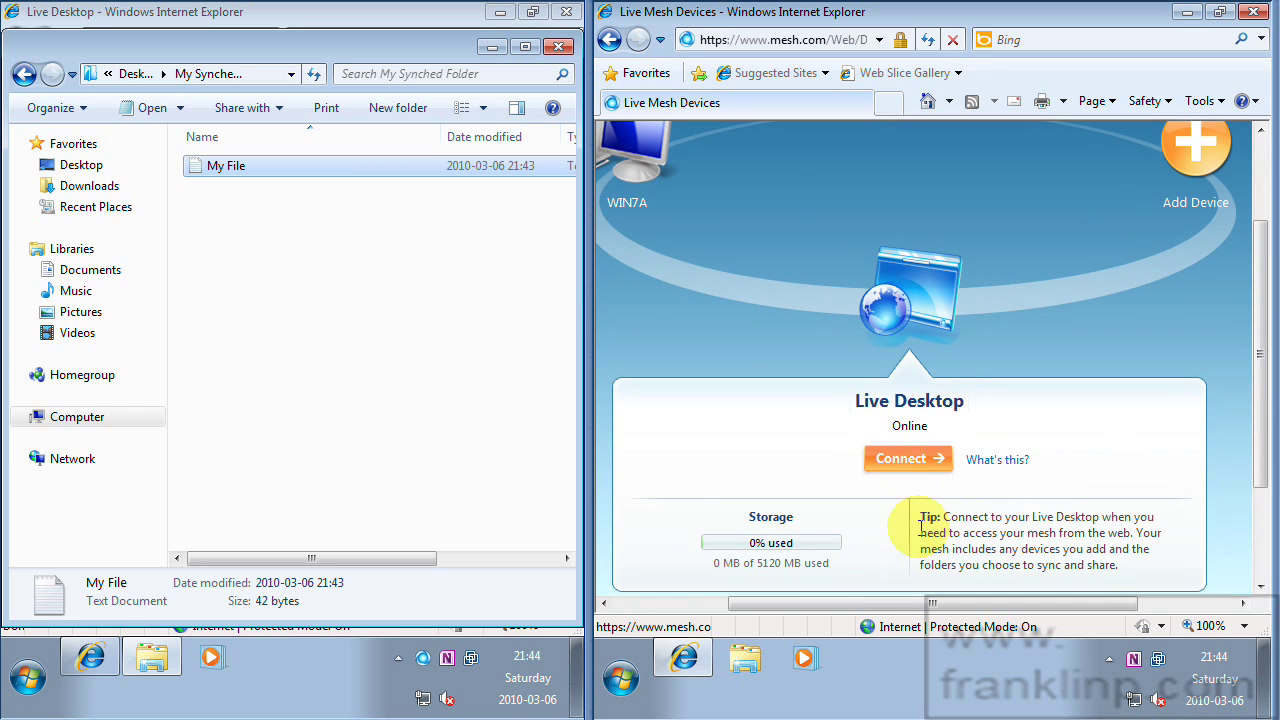
left_click(900, 460)
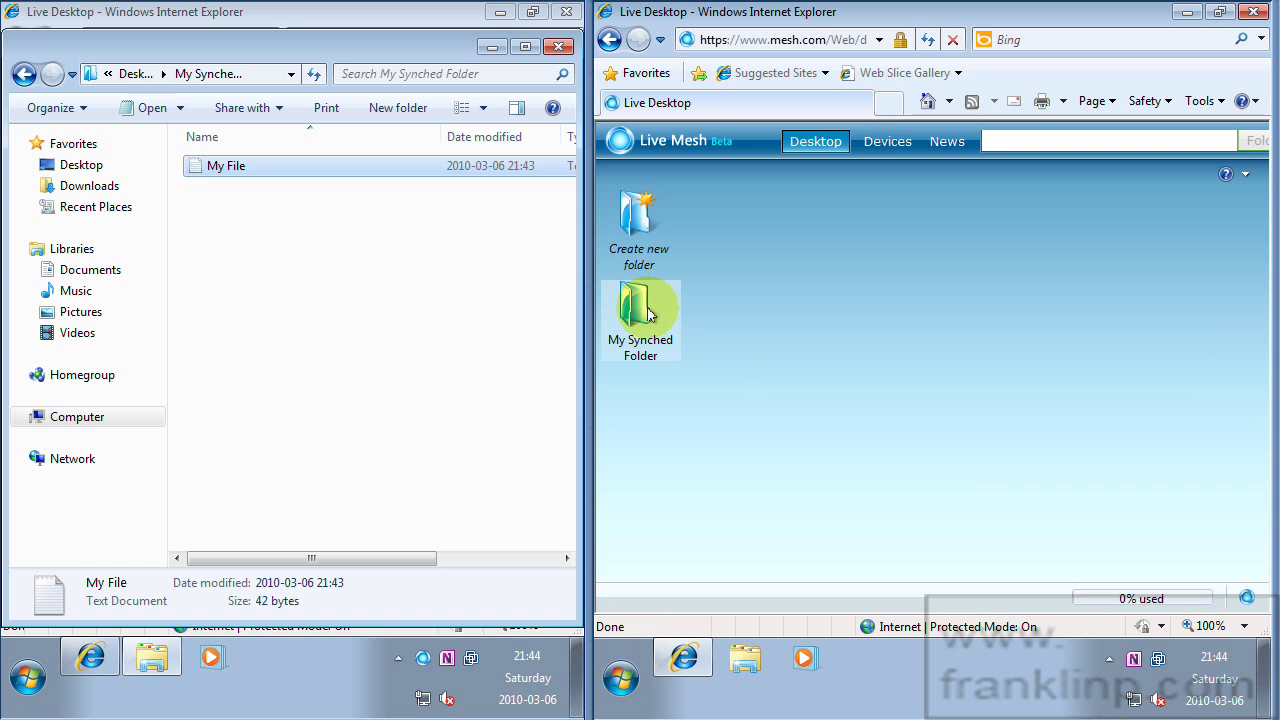
Check My File.txt in My Synched Folder, dismiss the still-uploading notice, and close the folder.
double_click(647, 315)
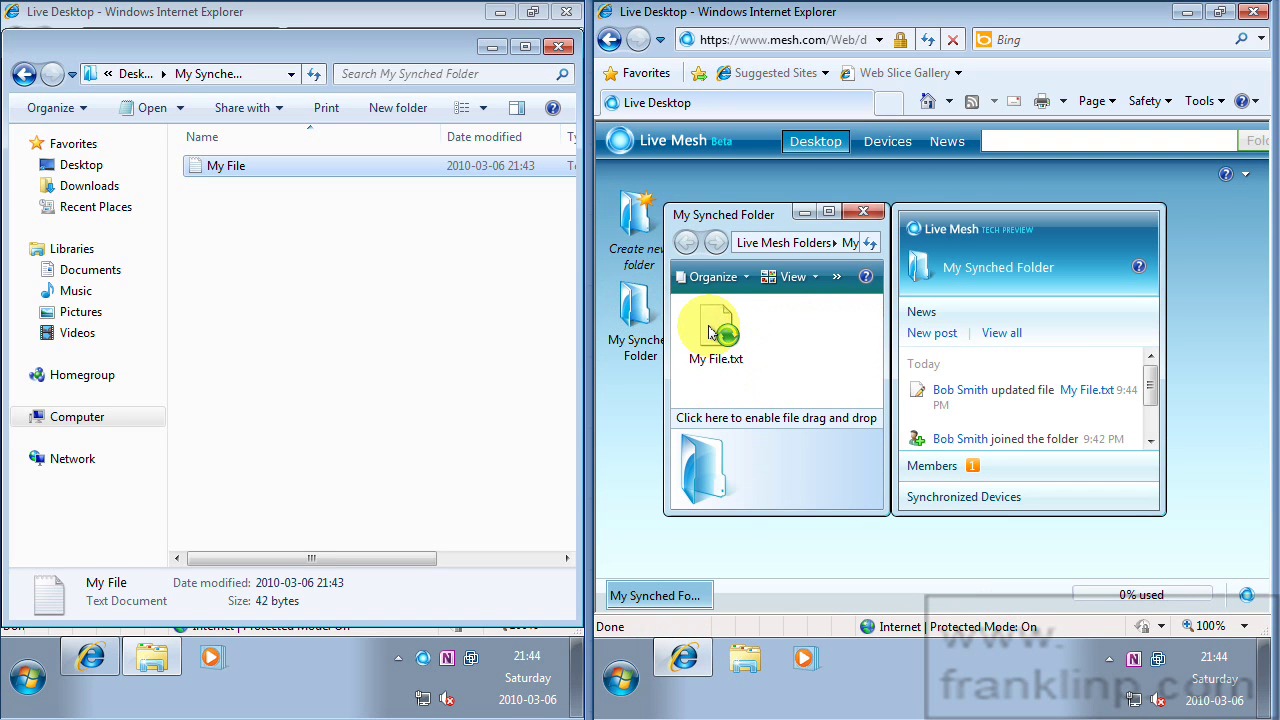
left_click(716, 330)
double_click(716, 330)
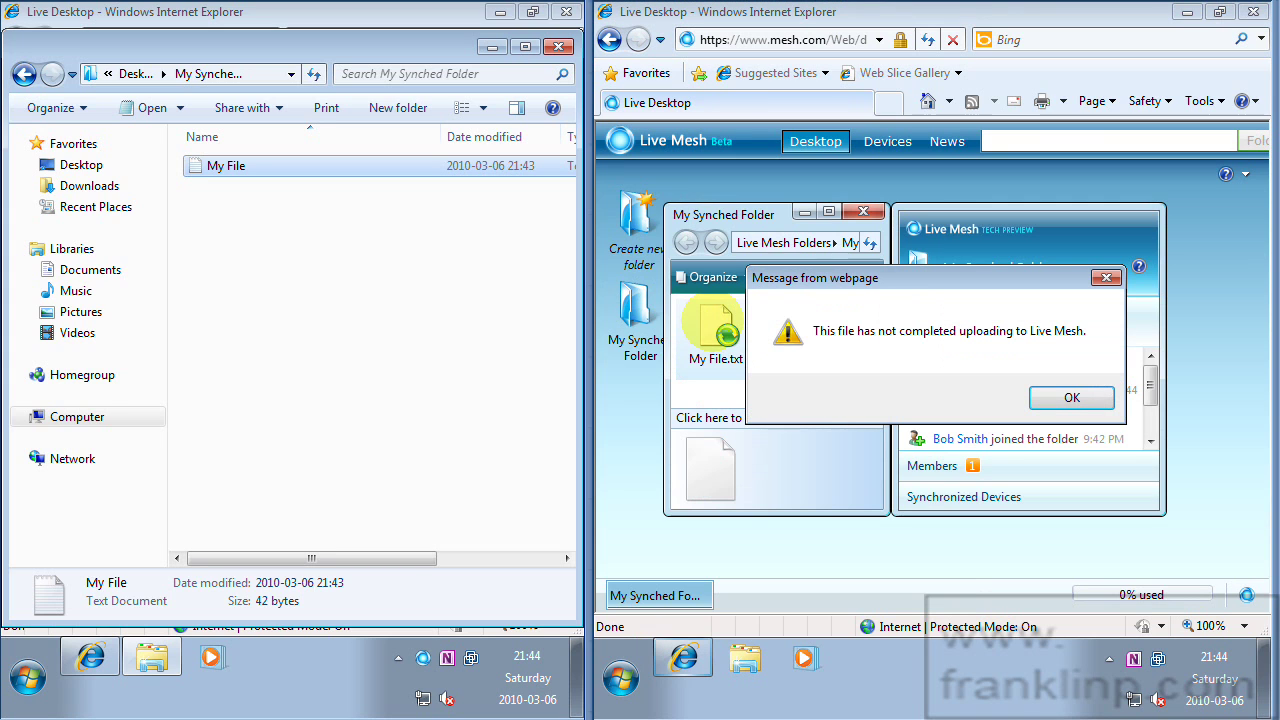
left_click(1075, 398)
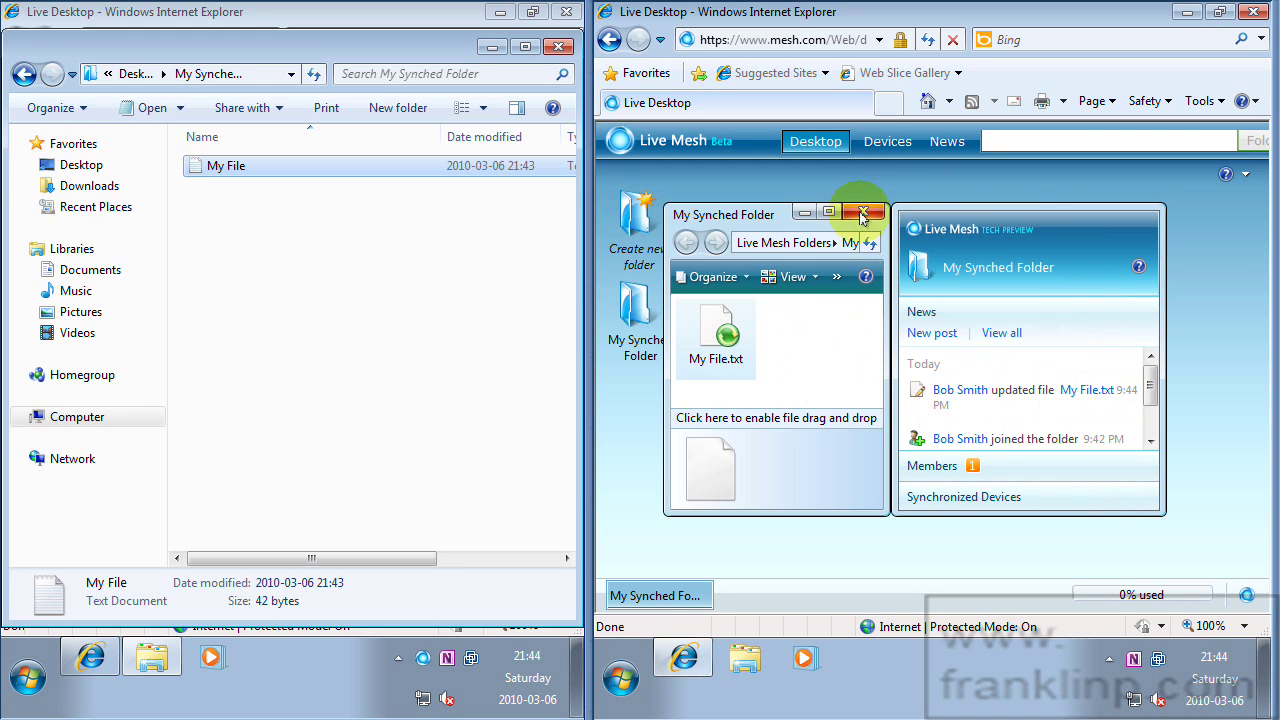
left_click(848, 212)
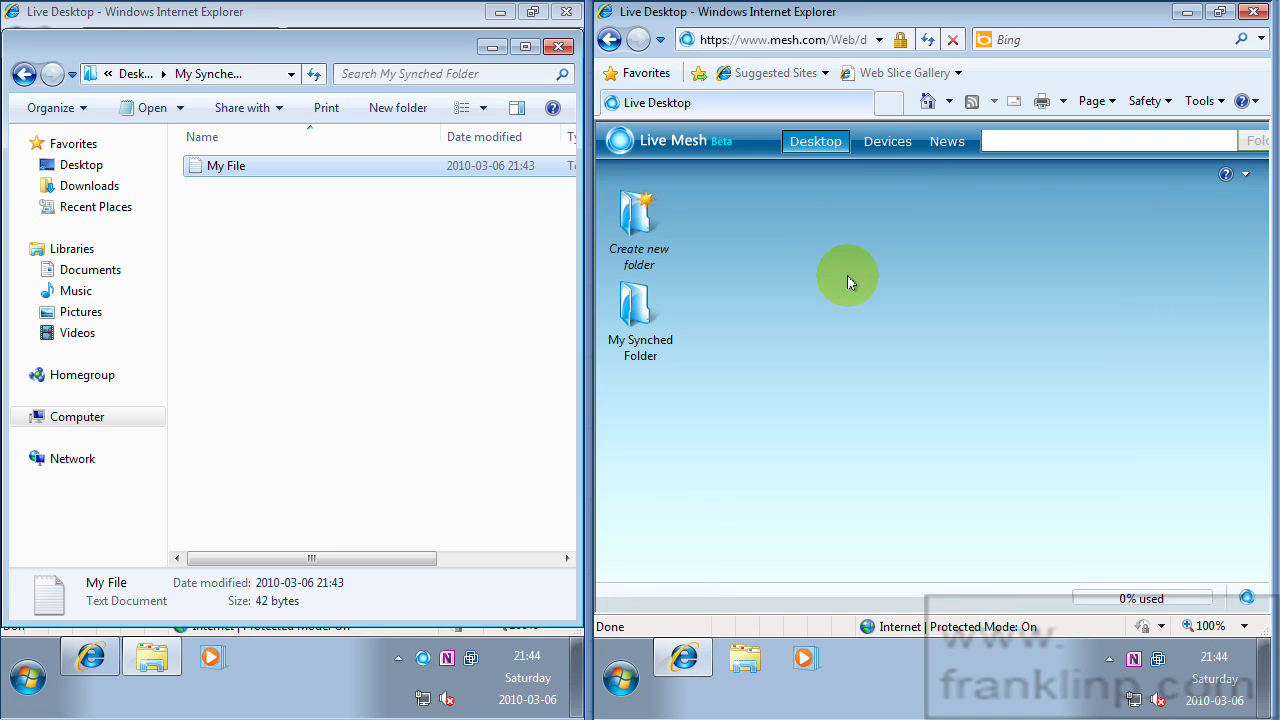
On the Devices page, start adding this computer as a new device.
left_click(889, 146)
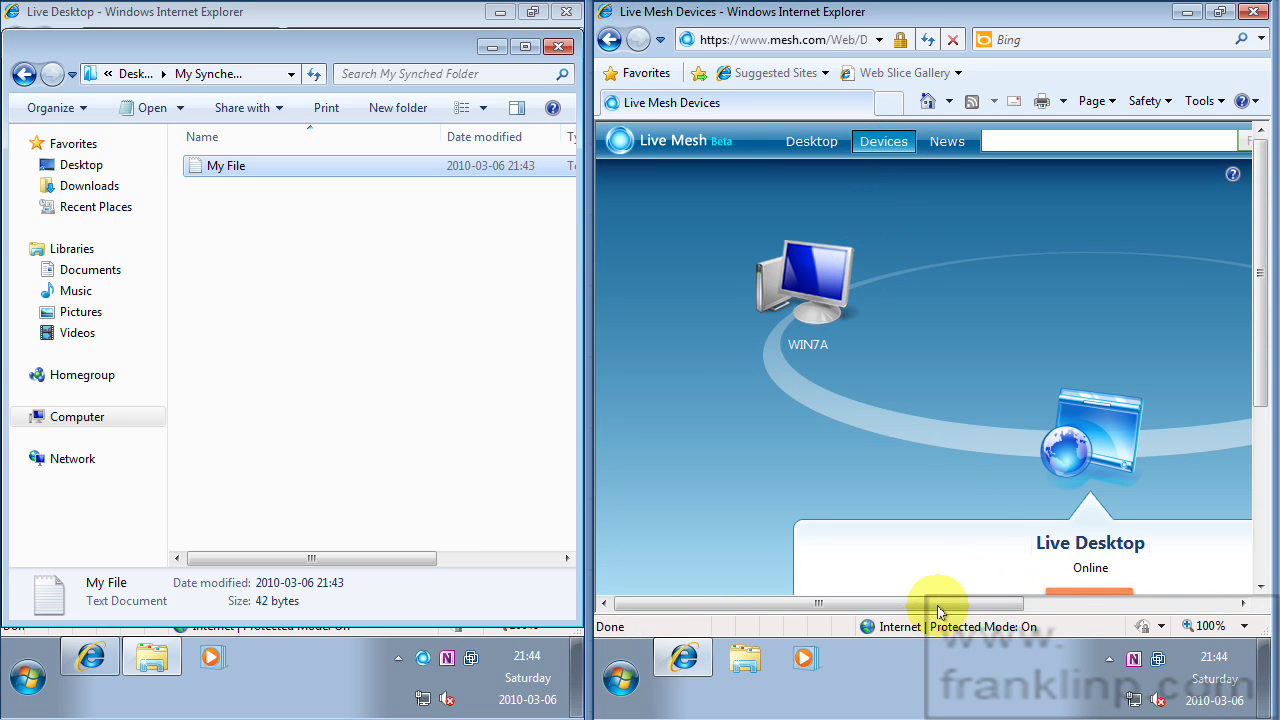
left_click_drag(940, 603, 1070, 593)
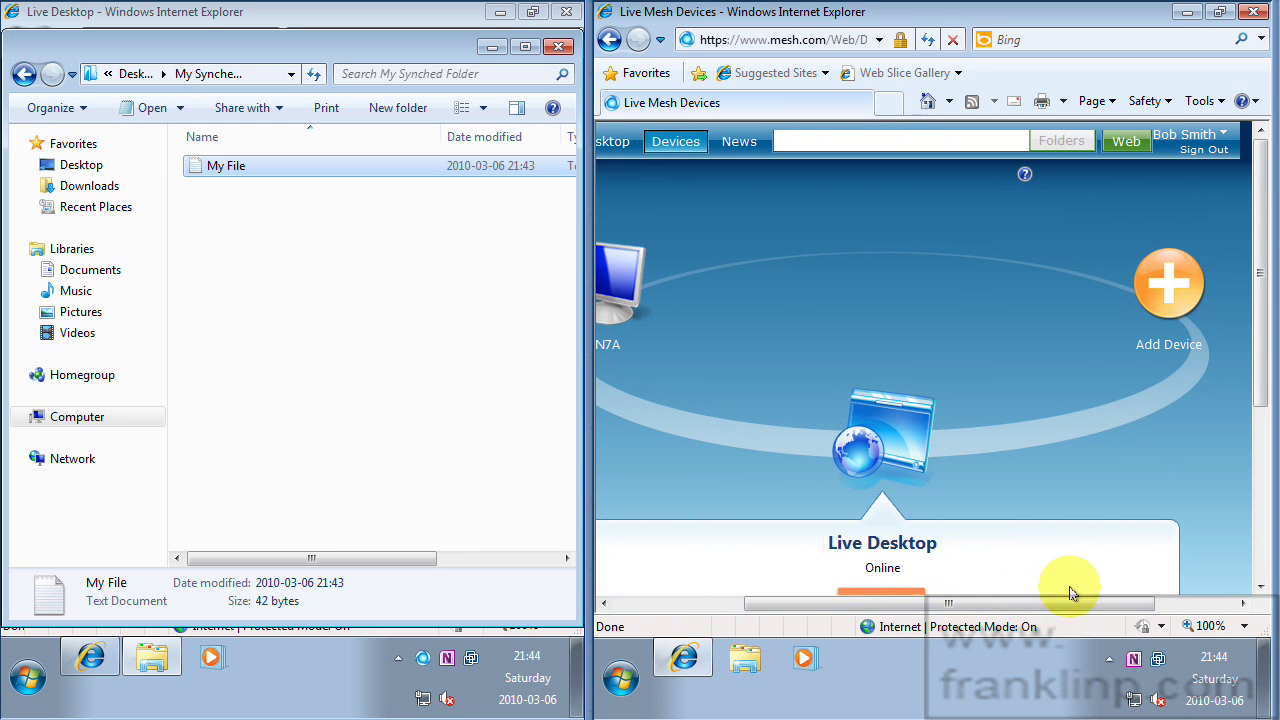
left_click(1168, 284)
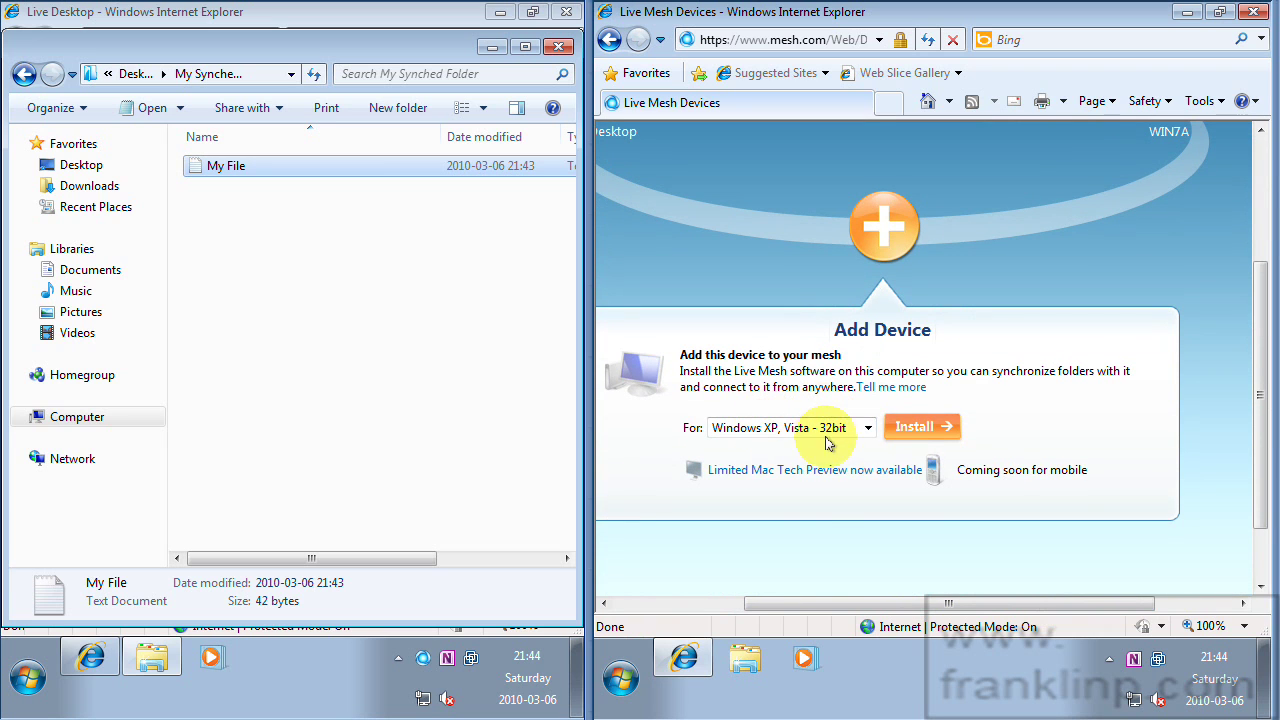
Keep Windows XP, Vista - 32bit, then download and run the LiveMesh.exe installer.
left_click(840, 428)
left_click(838, 432)
left_click(924, 428)
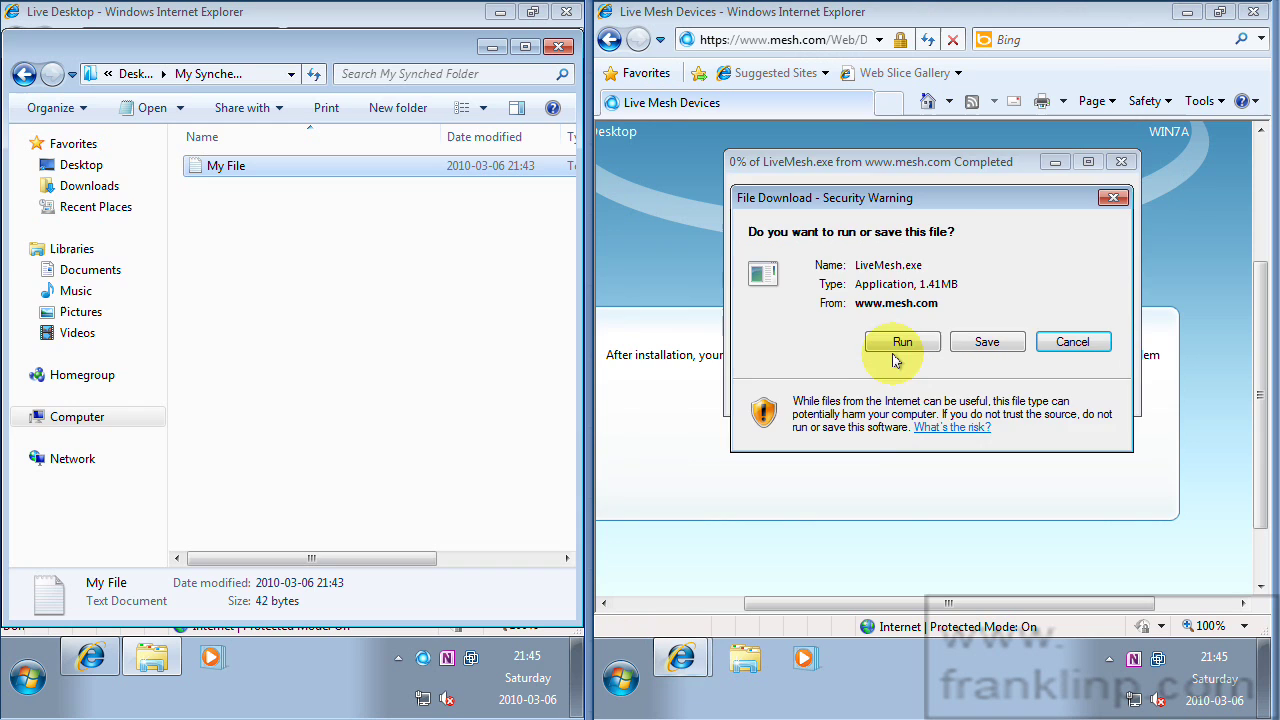
left_click(820, 340)
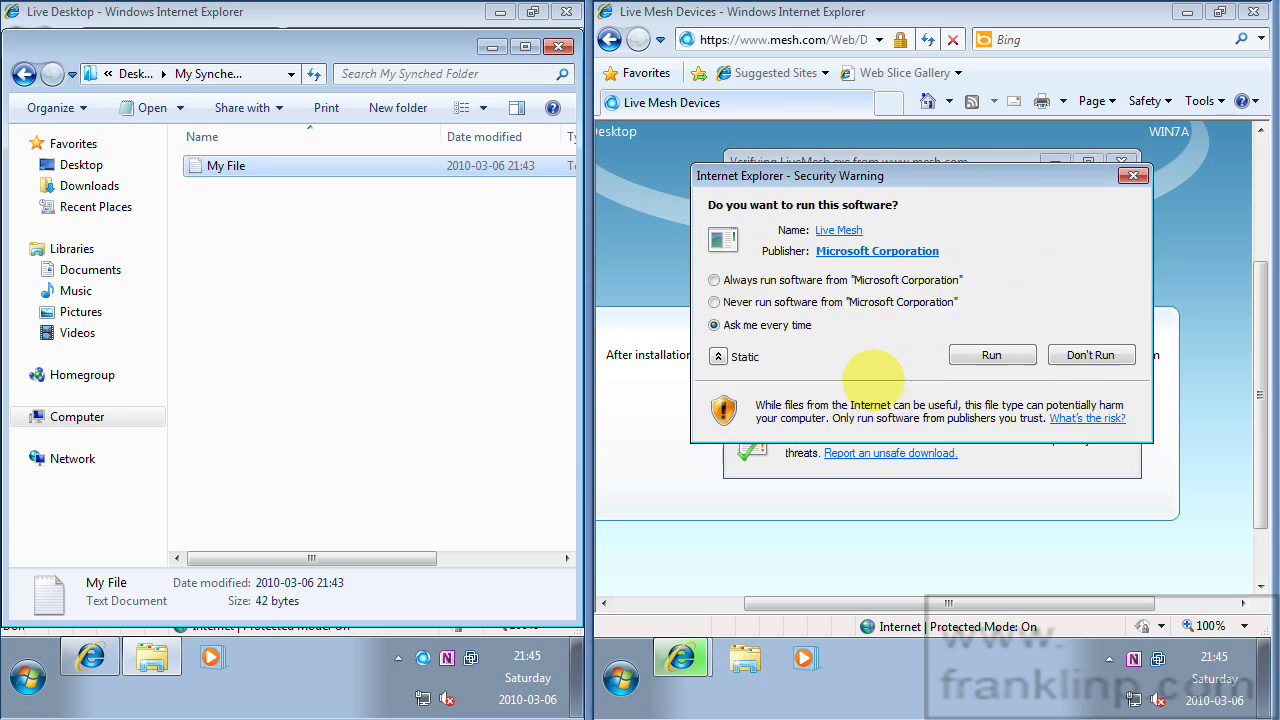
left_click(986, 284)
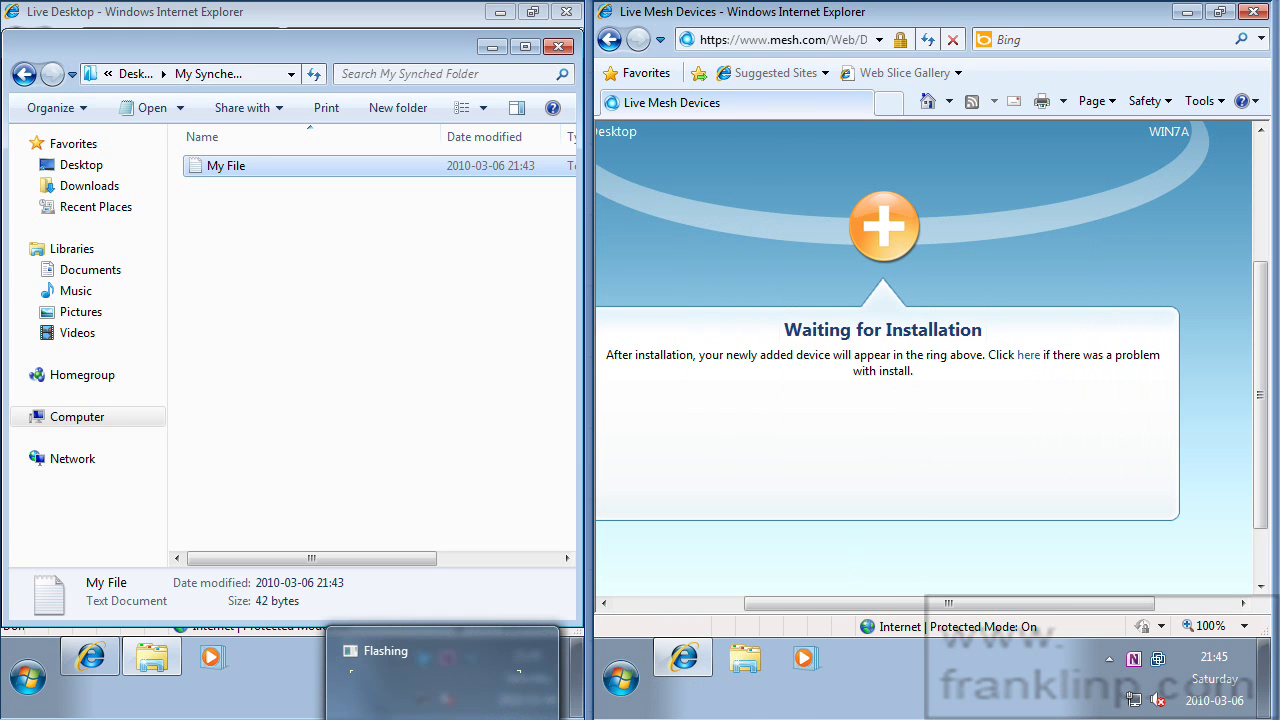
Sign in to the Live Mesh client with Remember me, Remember my password and automatic sign-in ticked.
left_click(950, 652)
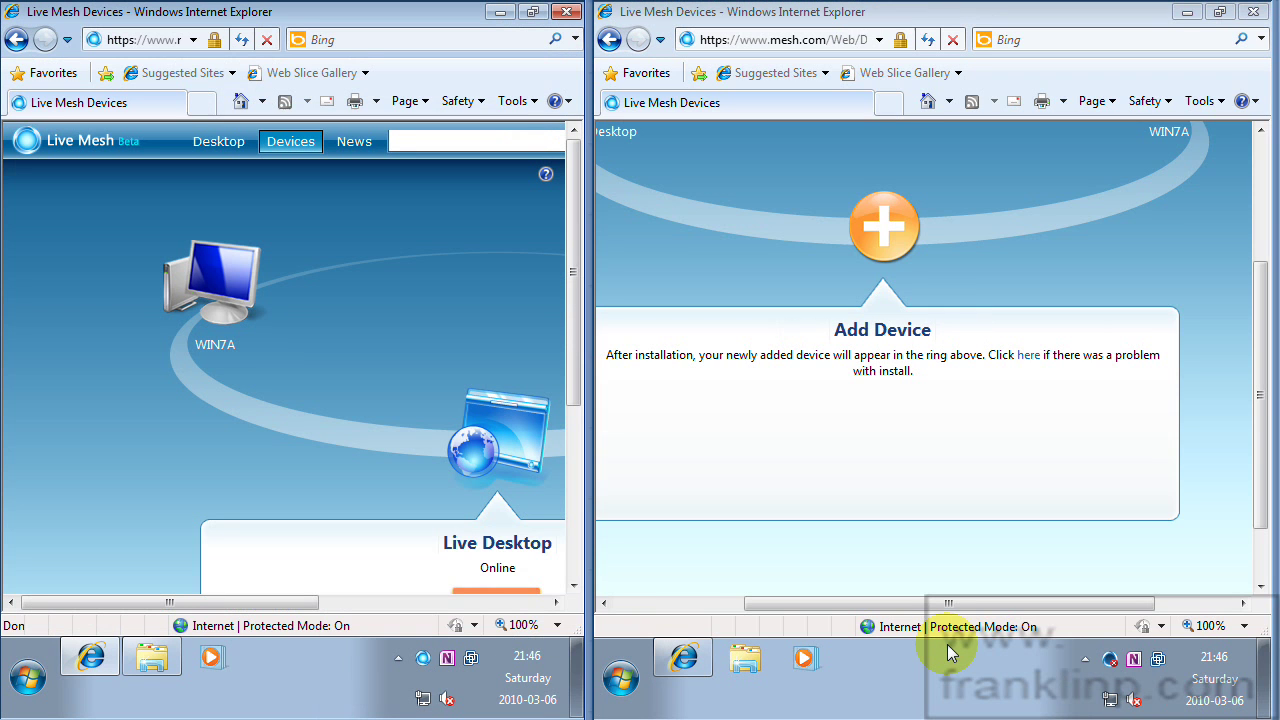
left_click(1109, 660)
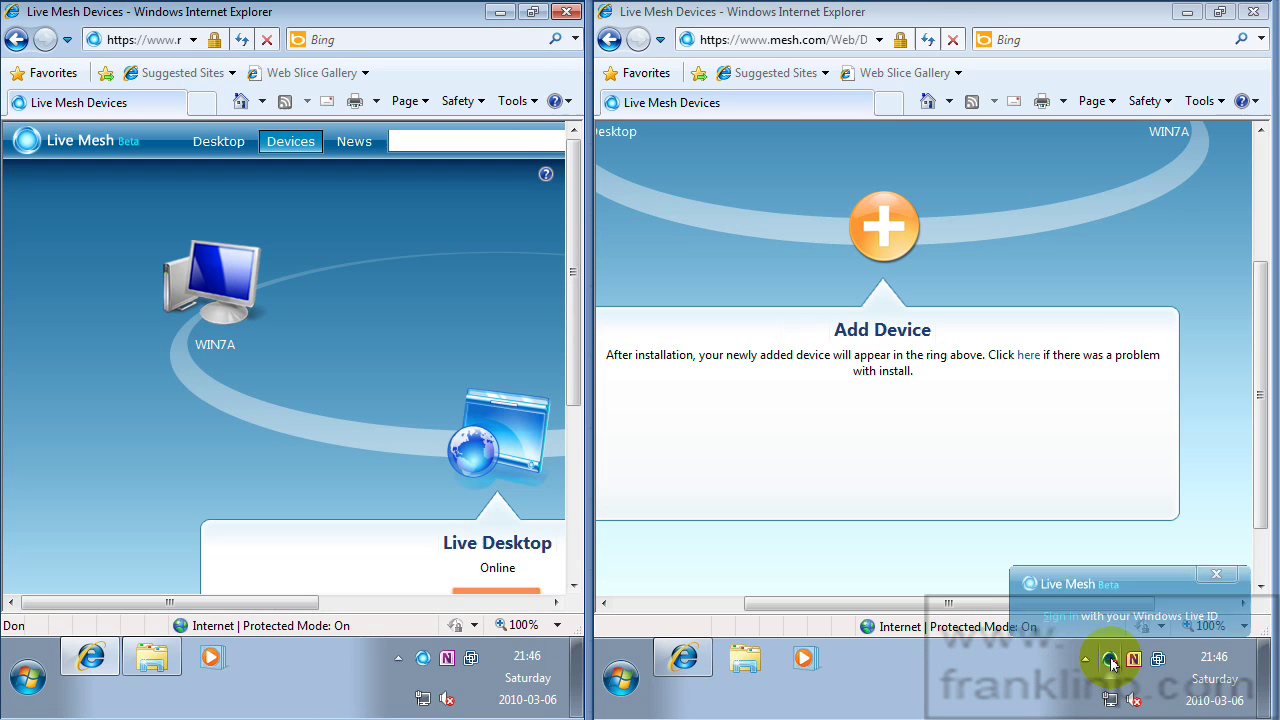
left_click(1058, 615)
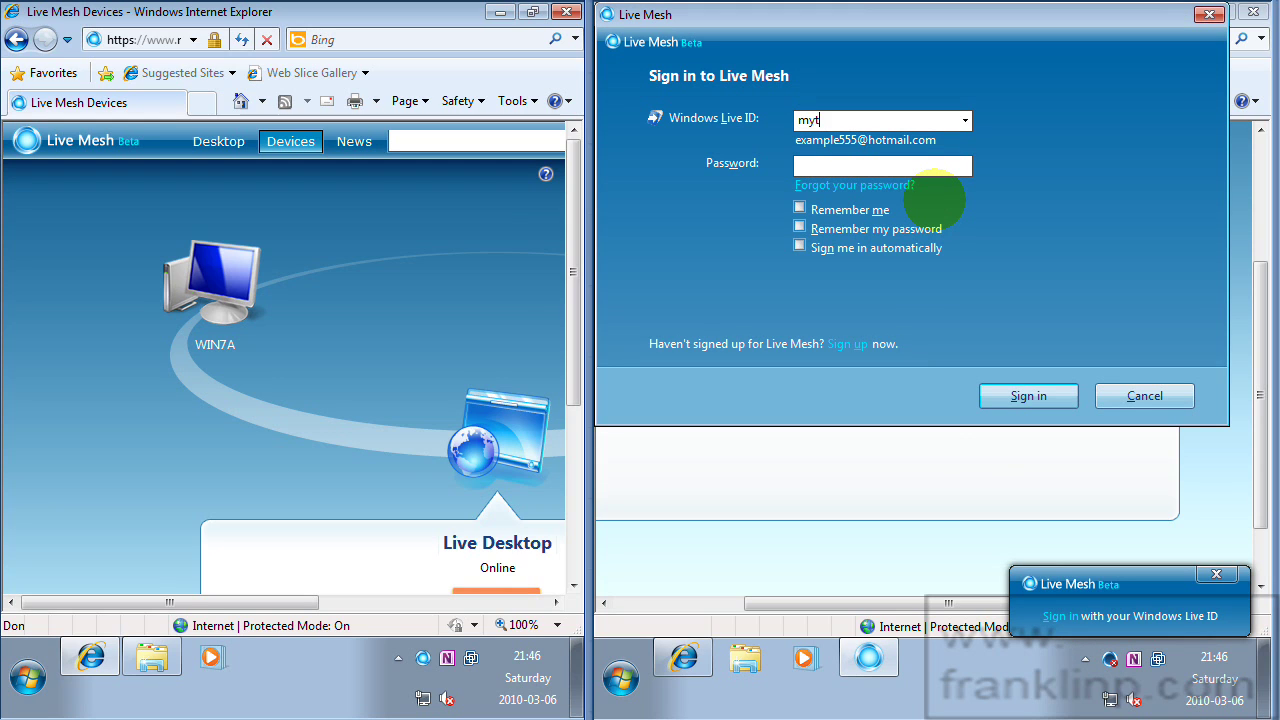
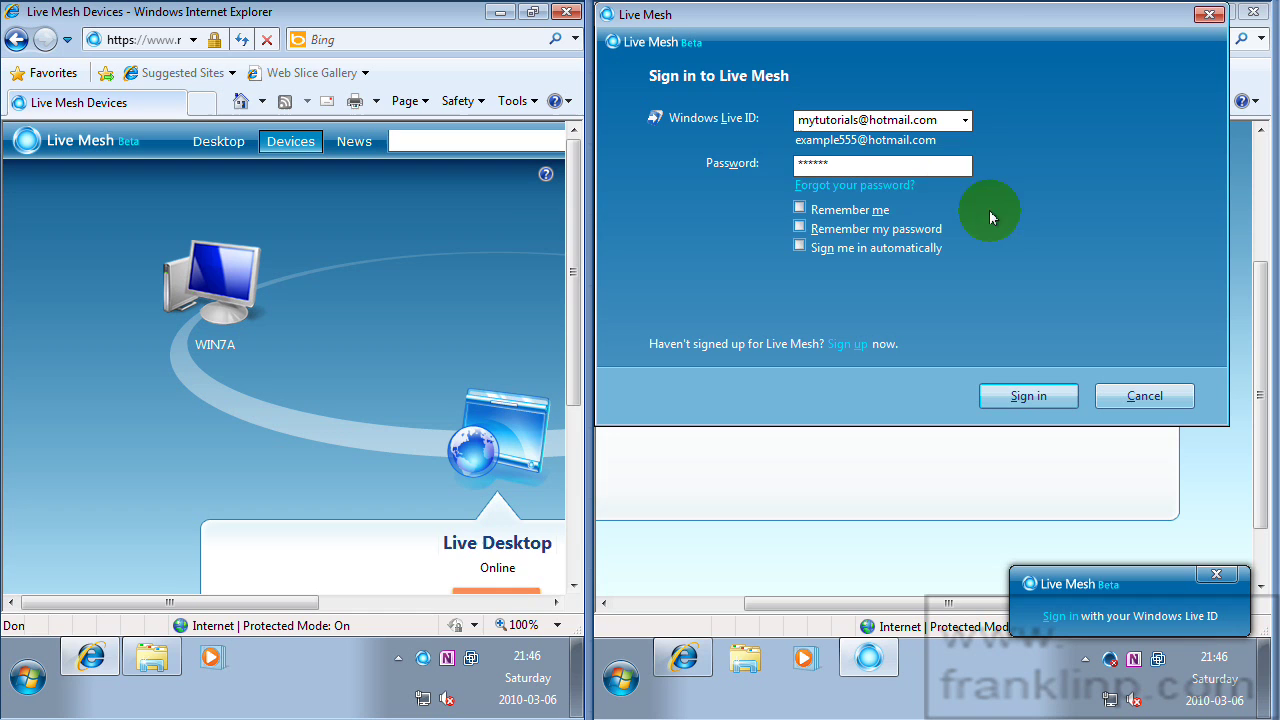
left_click(799, 208)
left_click(798, 229)
left_click(799, 247)
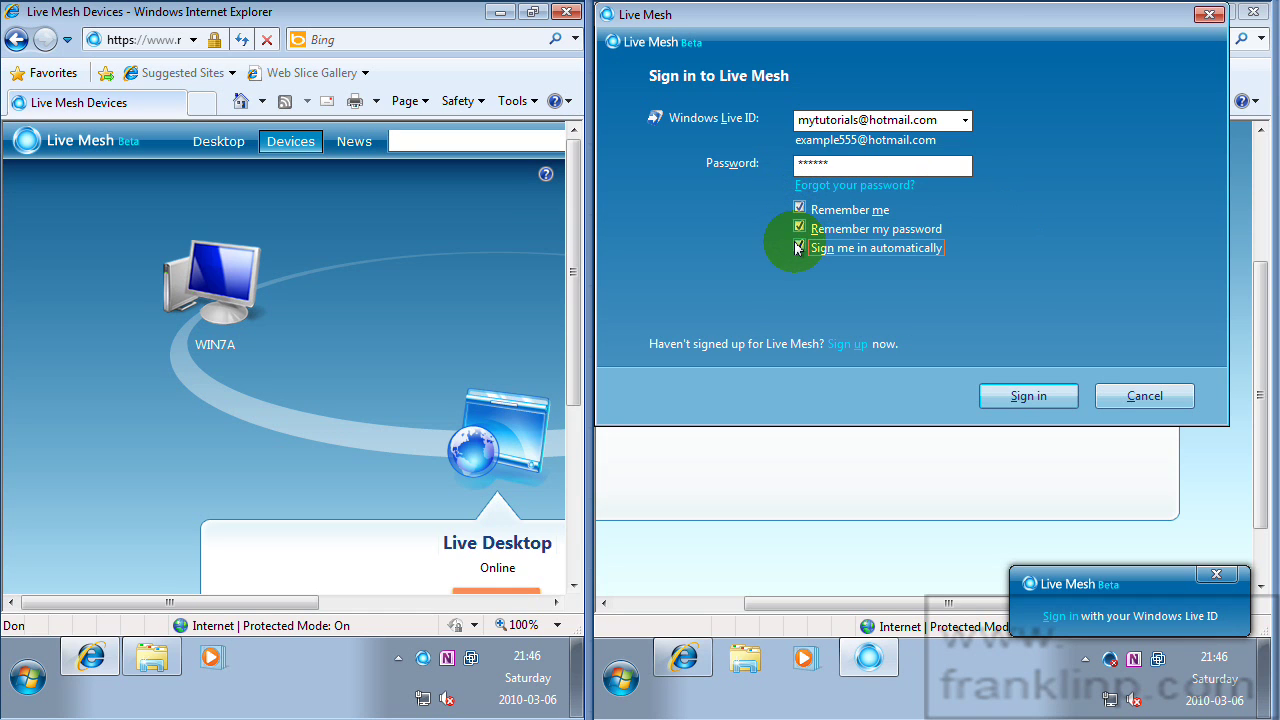
left_click(1028, 396)
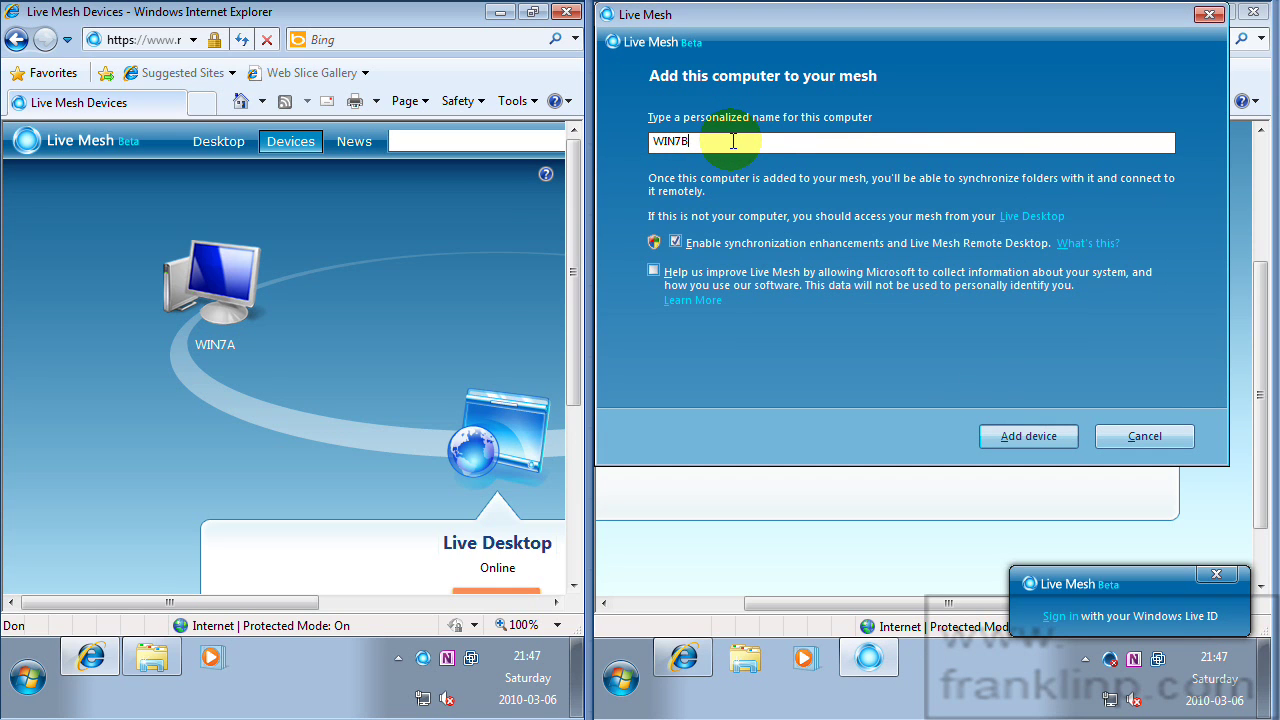
Add this computer as WIN7B and approve the User Account Control prompt.
left_click(1028, 435)
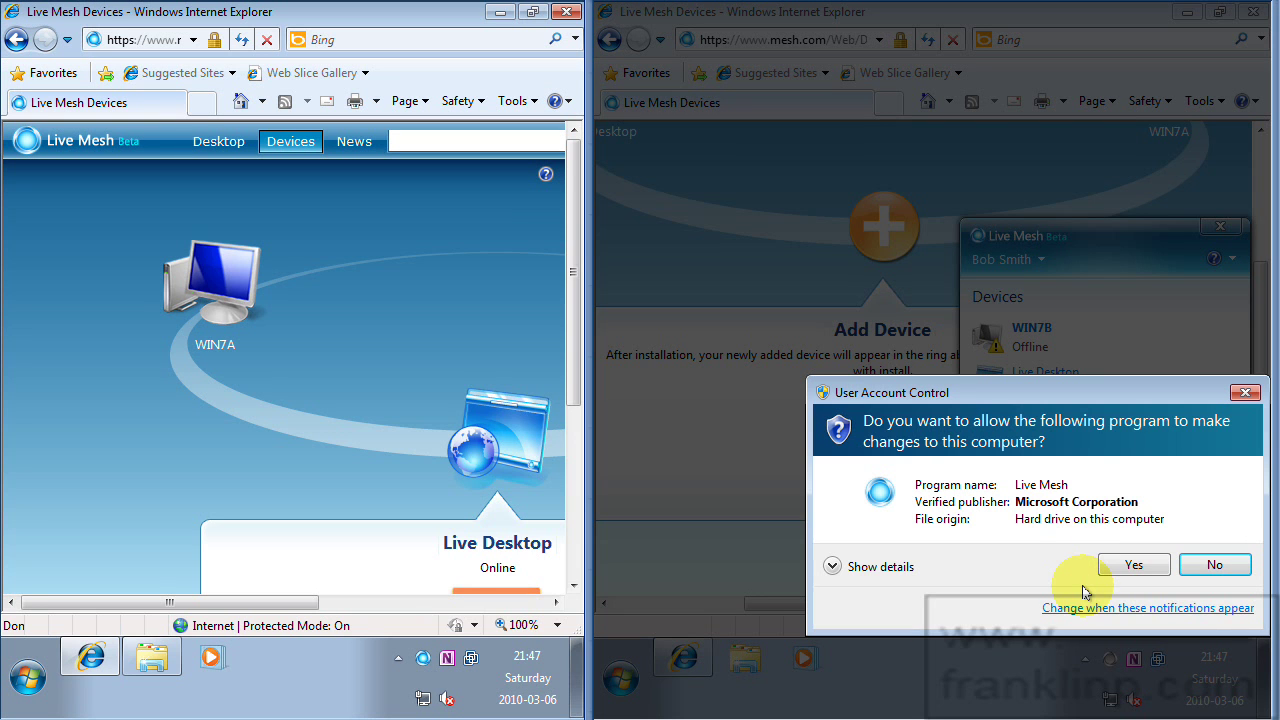
left_click(1134, 566)
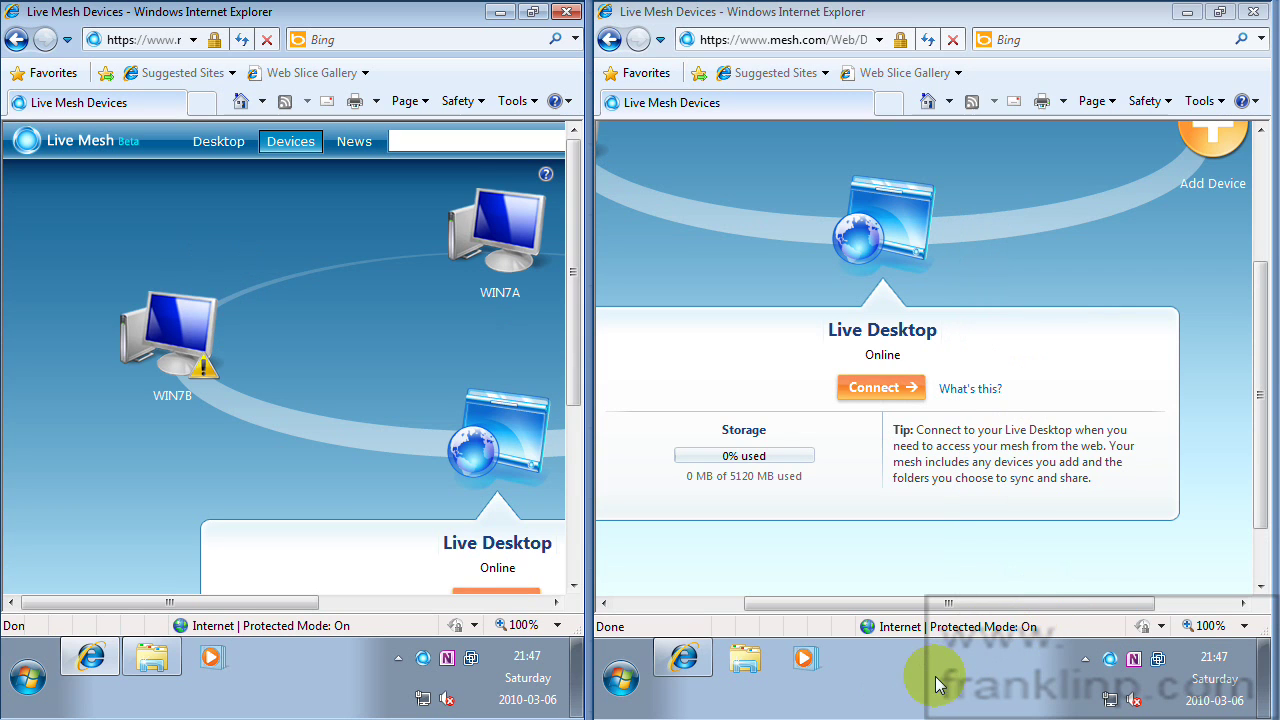
Check both machines' Live Mesh device lists and the Folders list, then minimize the browser.
left_click(1110, 660)
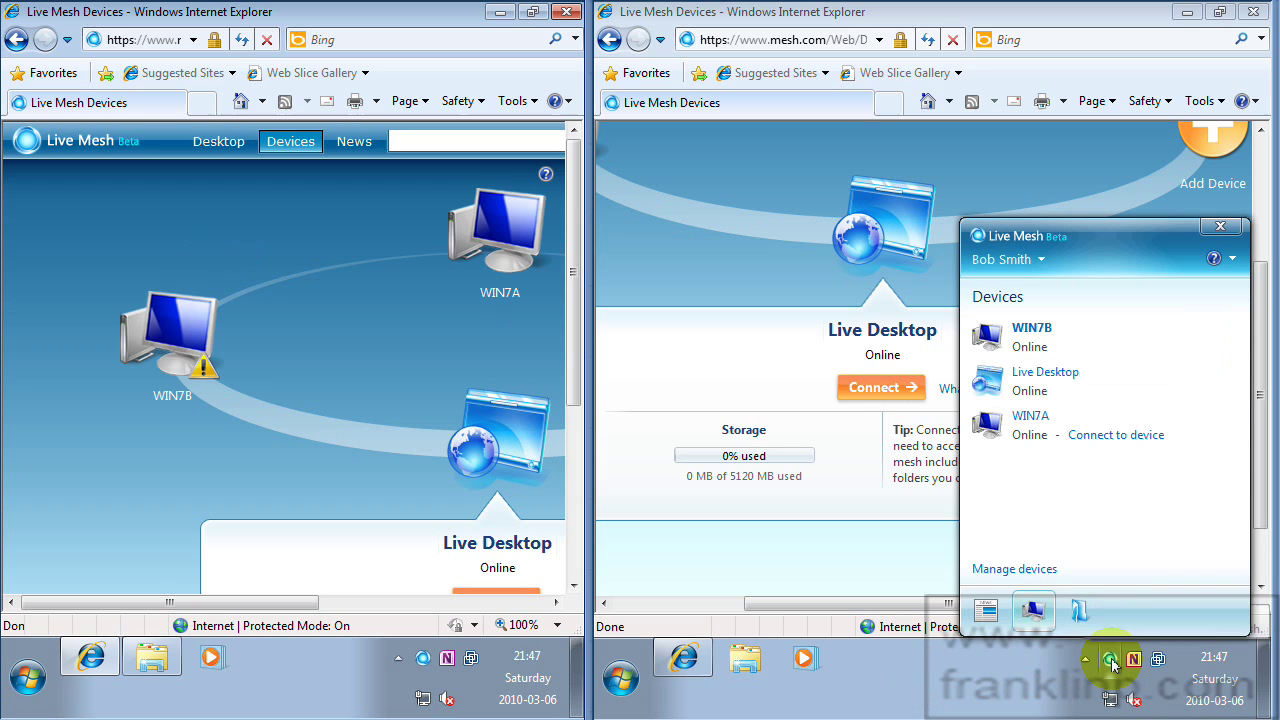
left_click(423, 660)
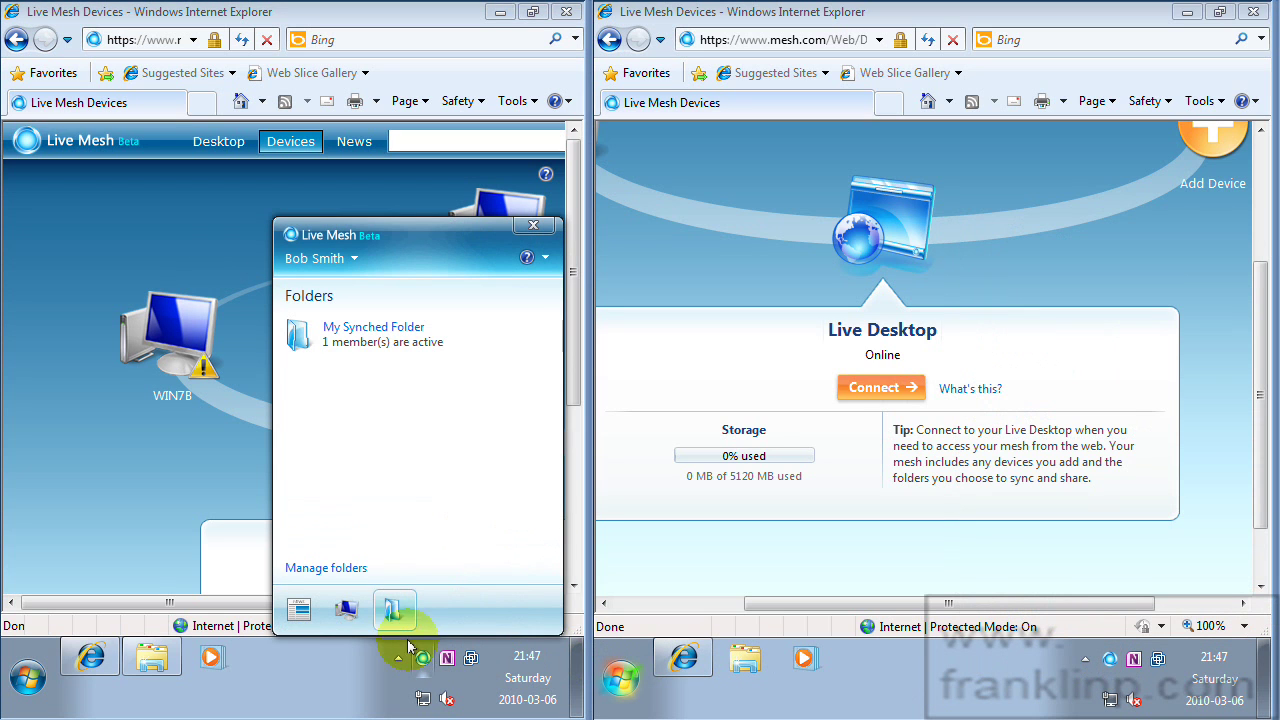
left_click(1101, 664)
left_click(1103, 664)
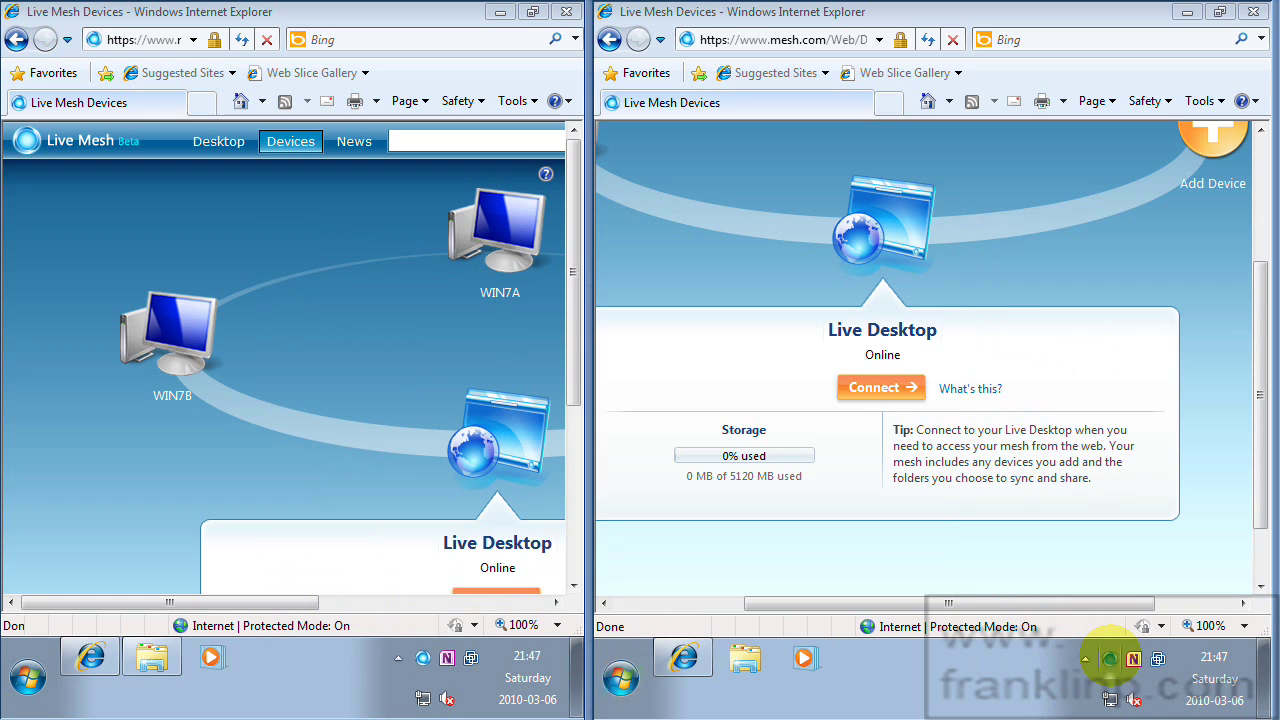
left_click(1098, 622)
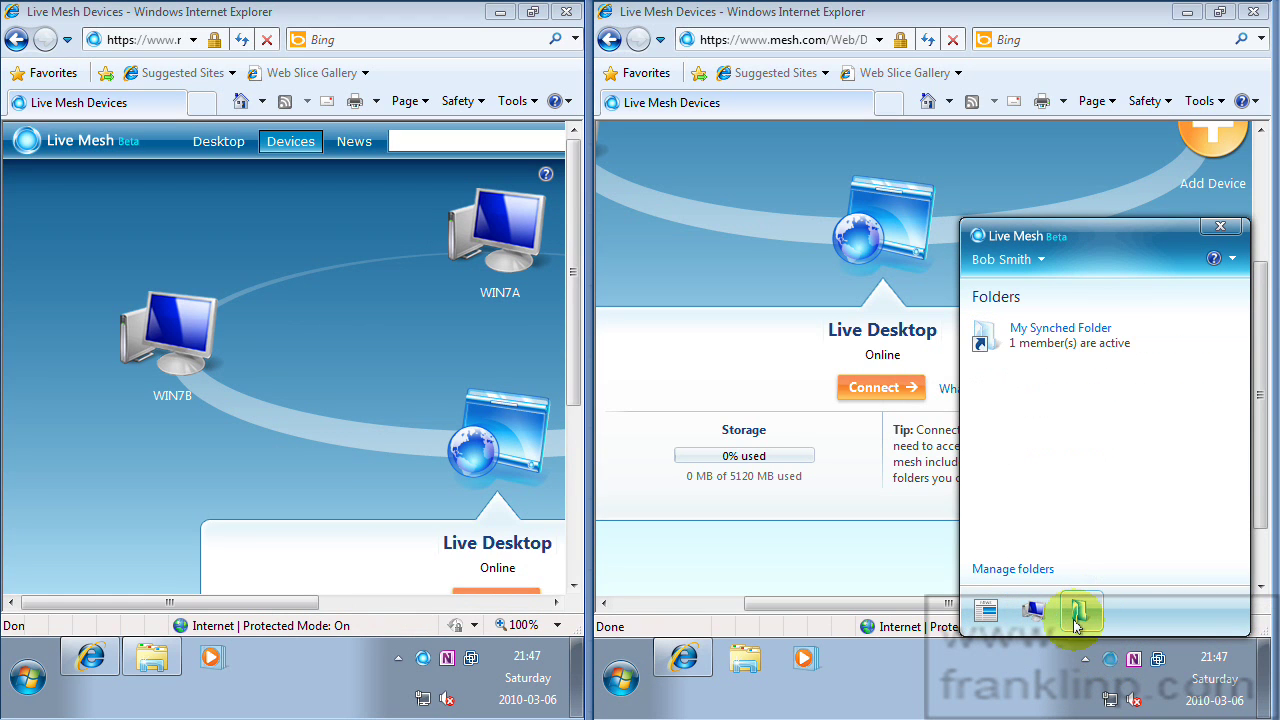
mouse_move(1112, 343)
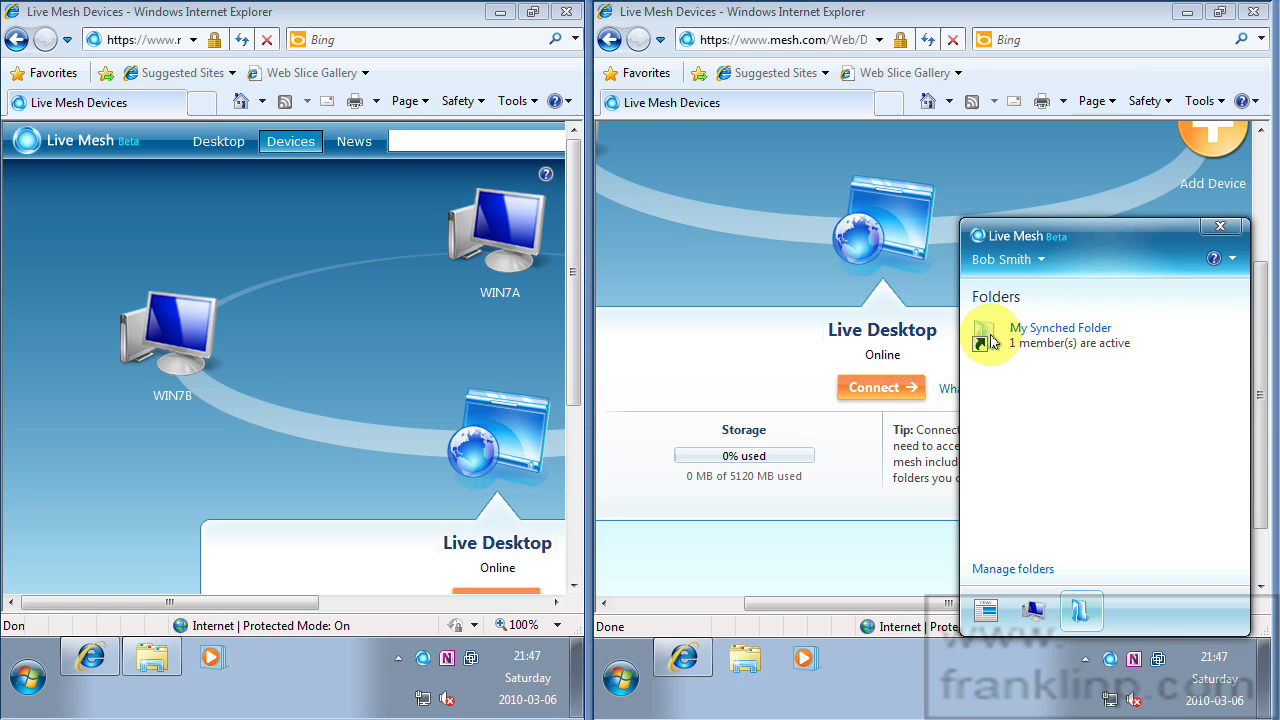
left_click(1182, 18)
left_click(1182, 18)
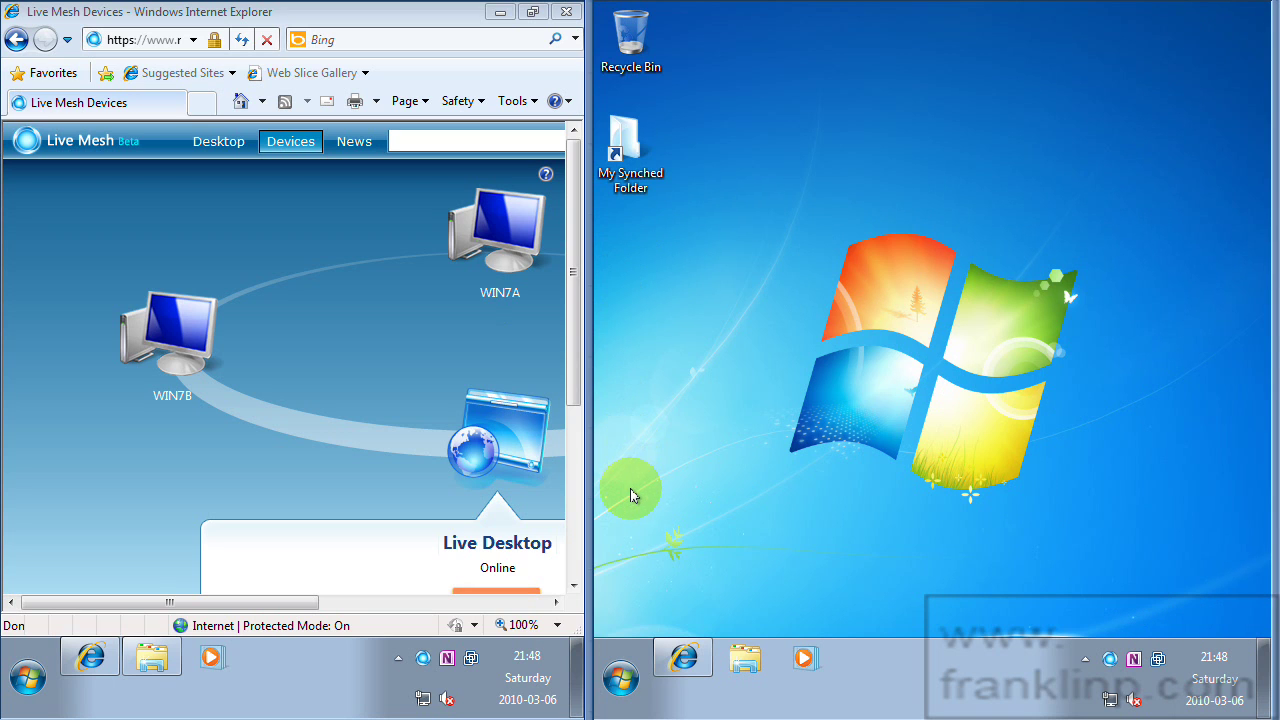
Open the My Synched Folder desktop shortcut to reach its synchronization settings.
left_click(658, 236)
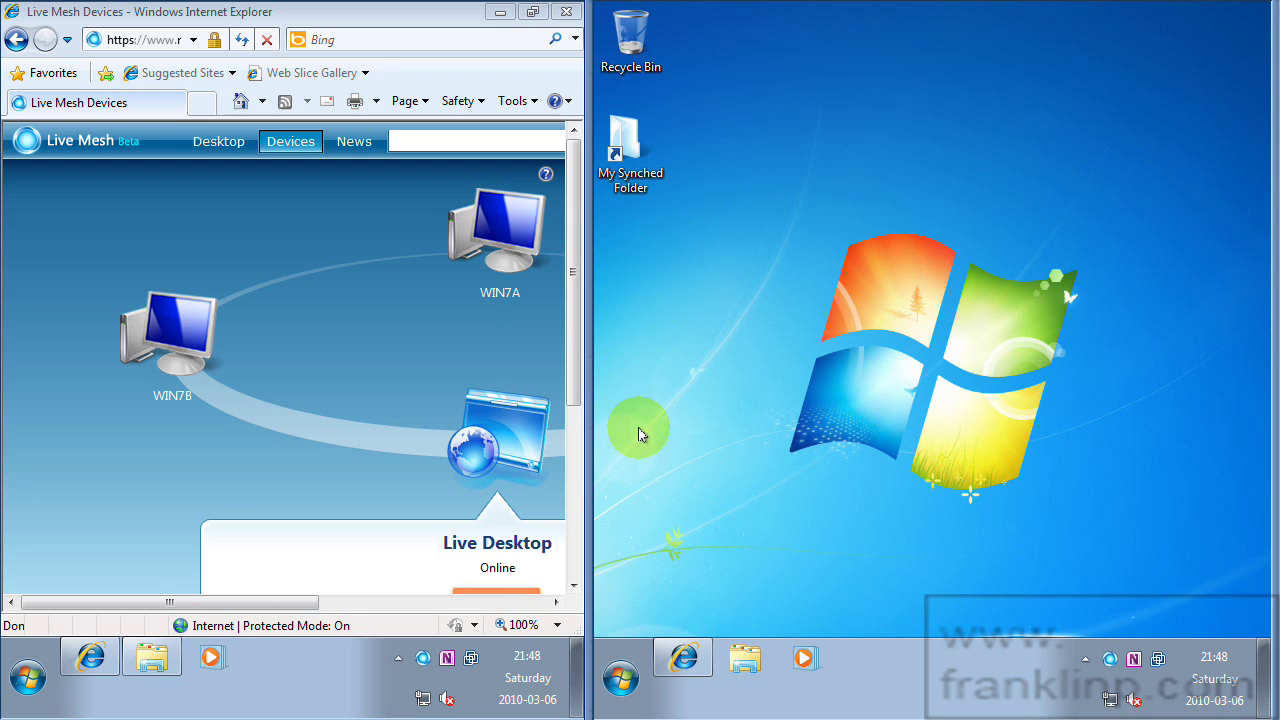
left_click(633, 150)
double_click(633, 147)
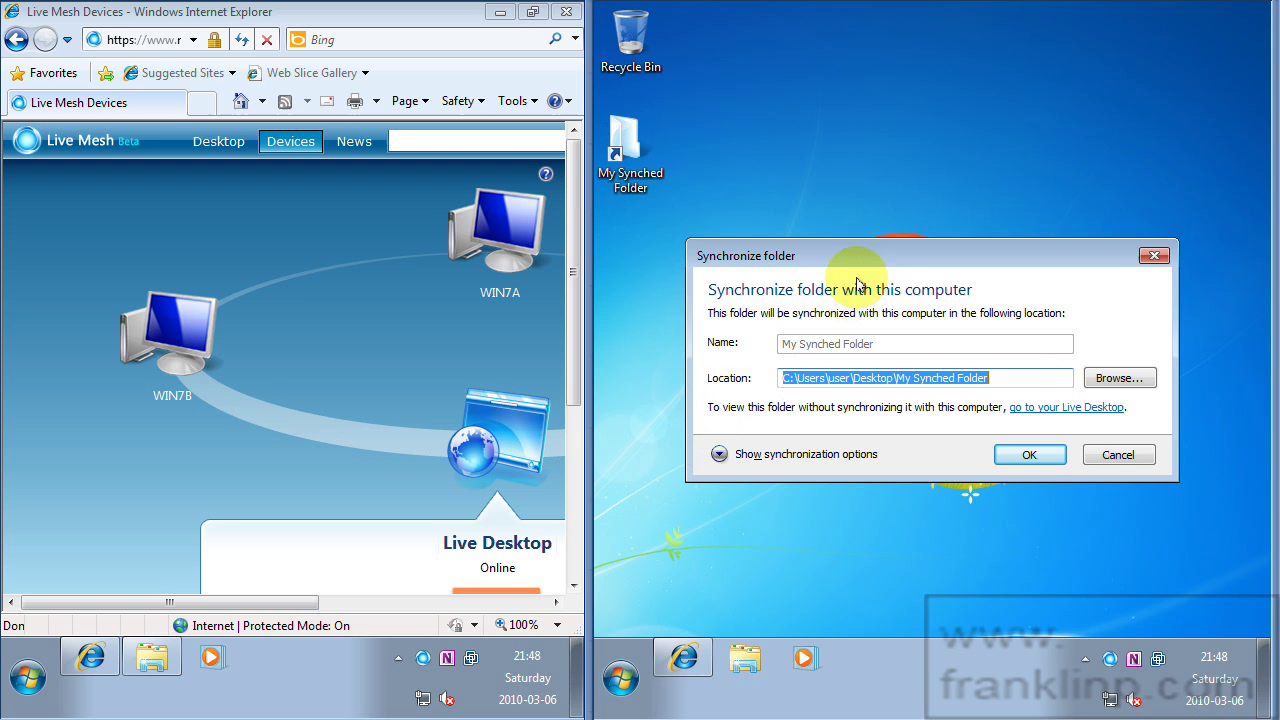
left_click_drag(879, 243, 879, 57)
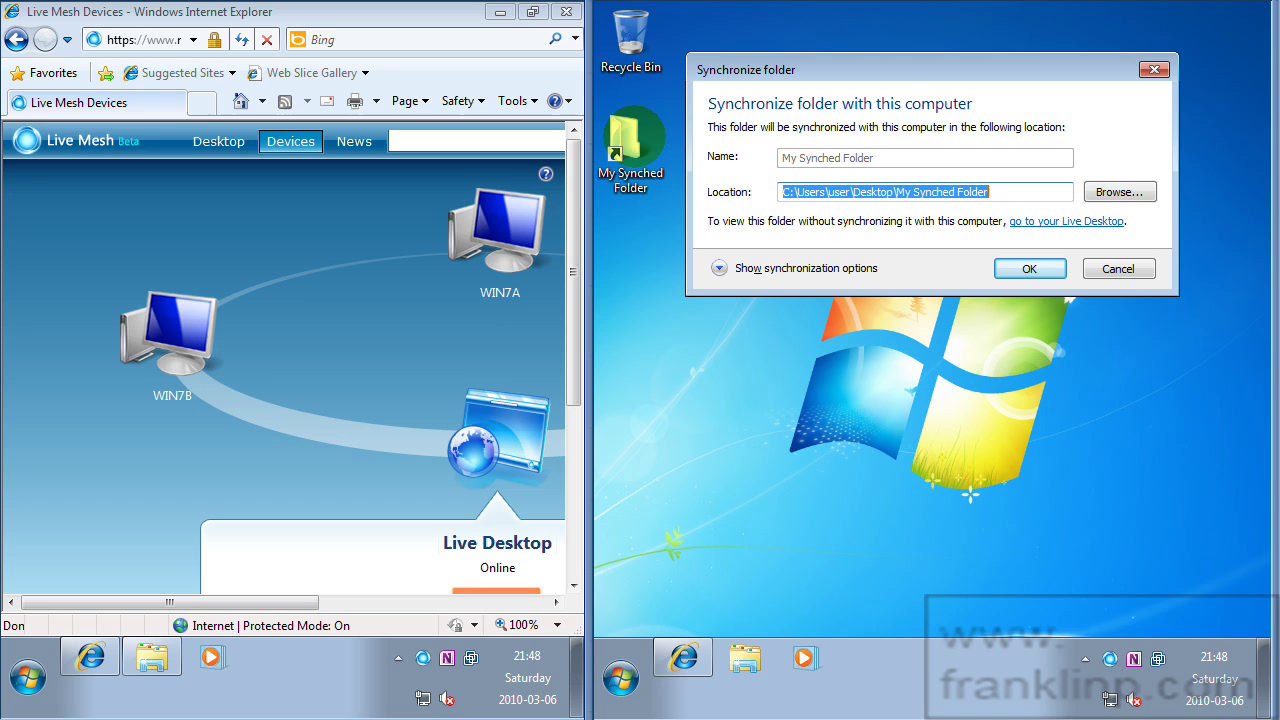
Sync Live Desktop, WIN7A and WIN7B whenever files are added or modified, and confirm.
left_click(719, 269)
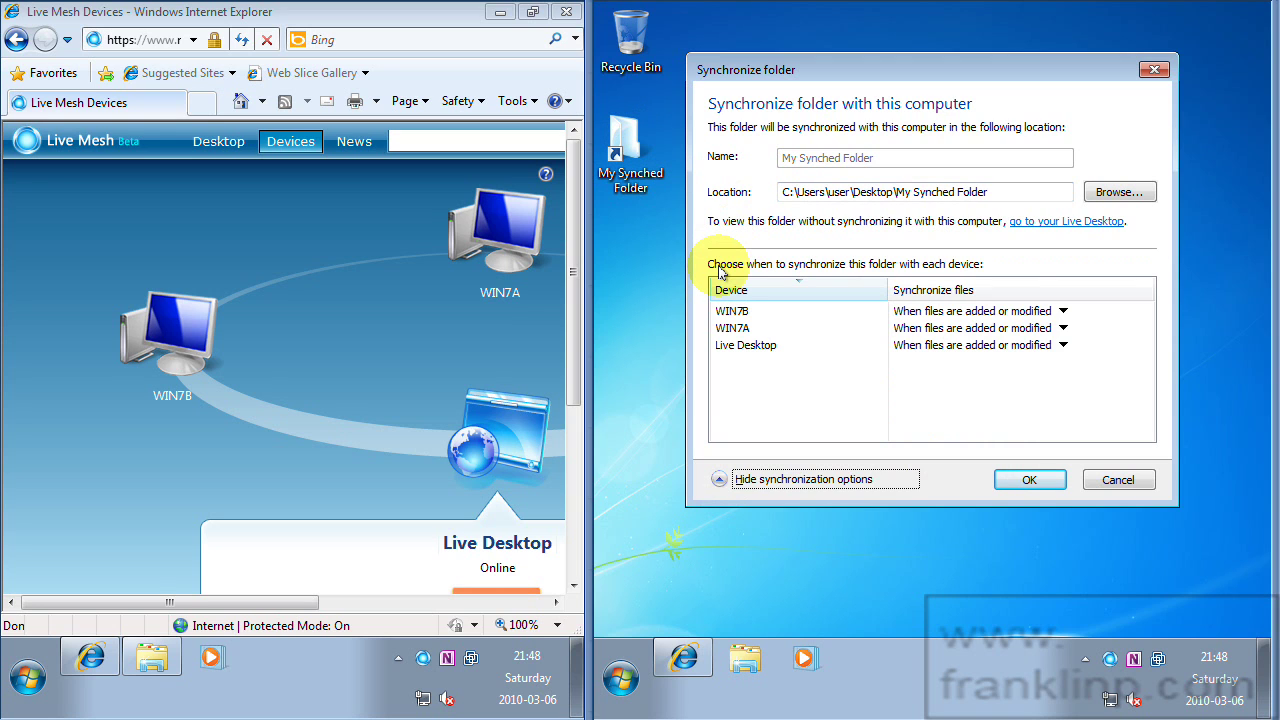
left_click(753, 347)
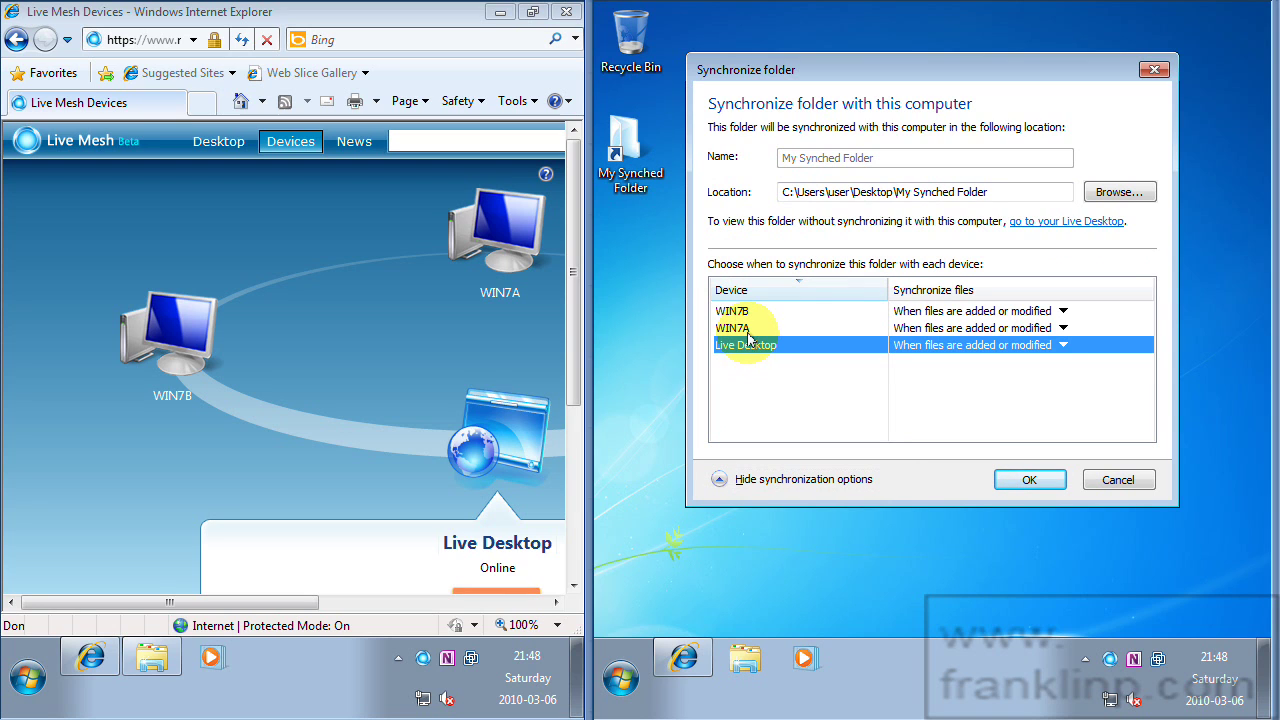
left_click(770, 330)
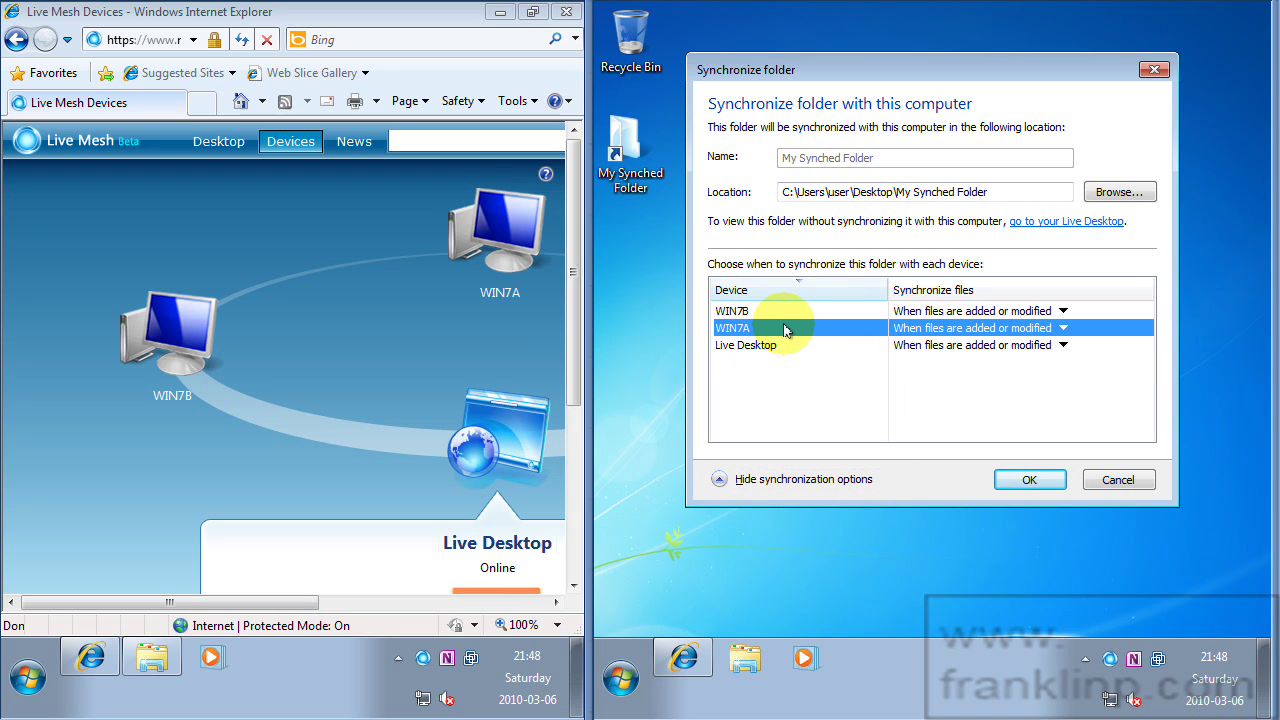
left_click(498, 320)
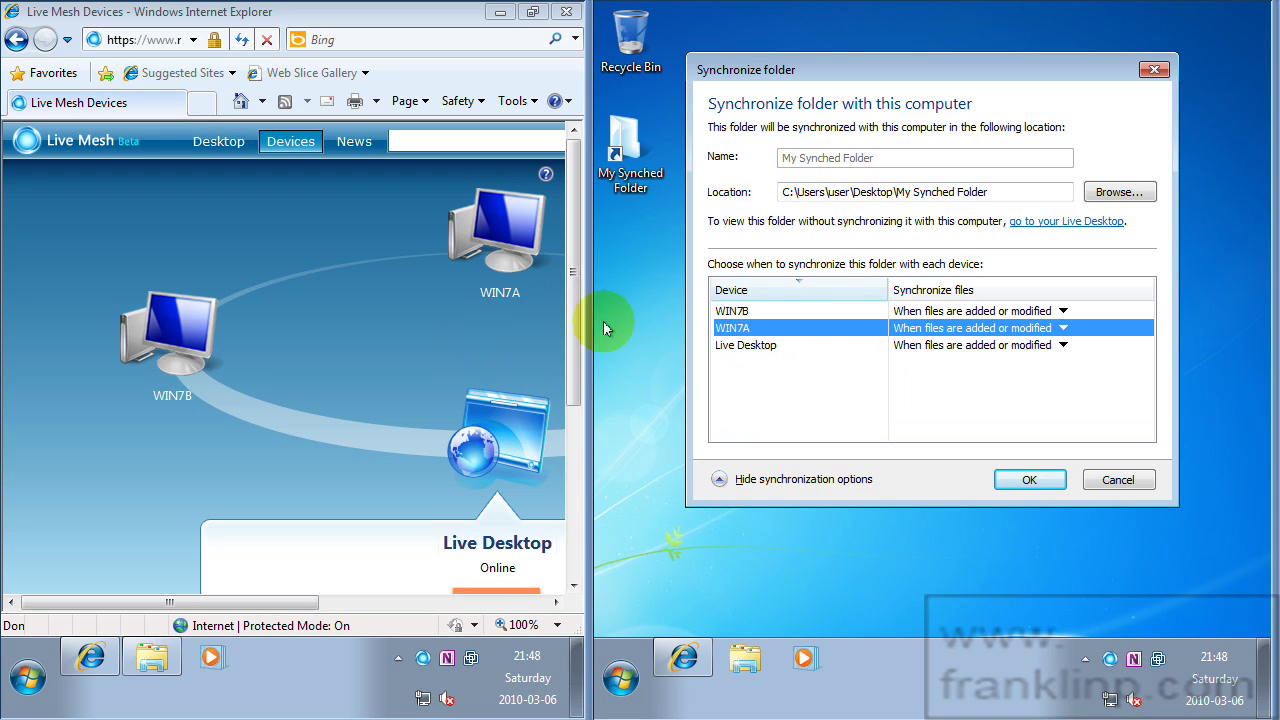
left_click(750, 312)
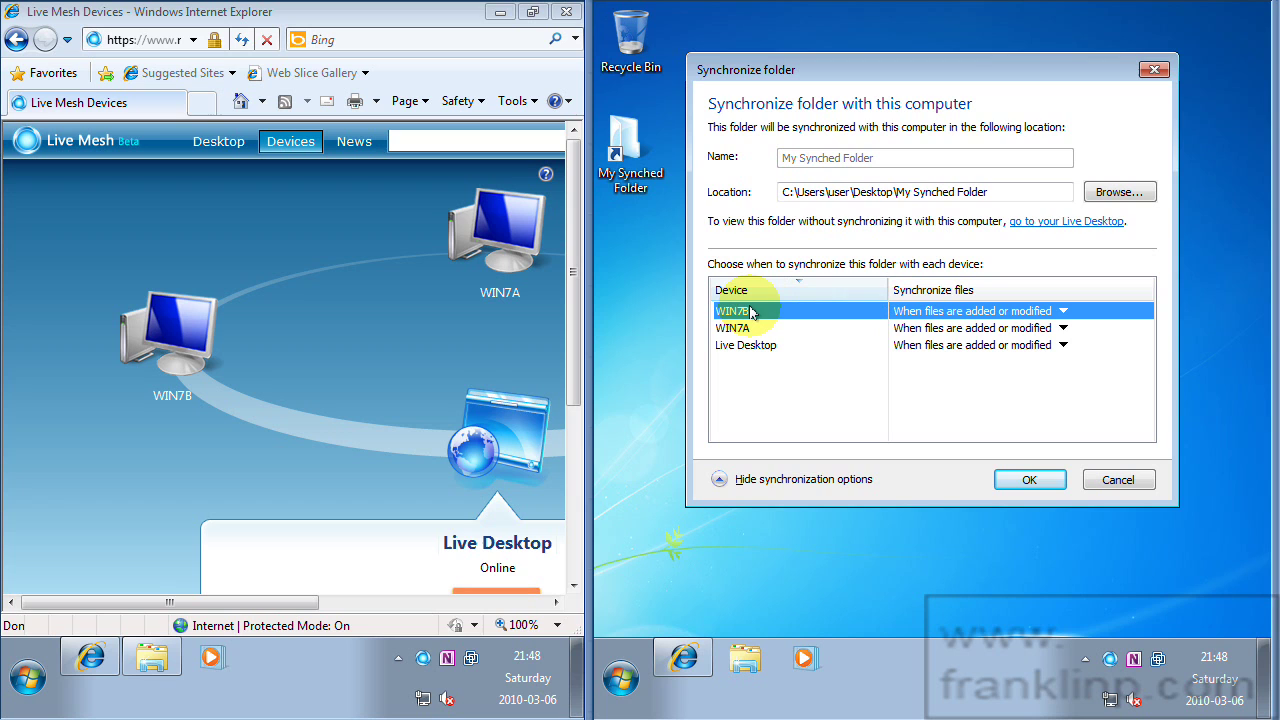
left_click(1030, 481)
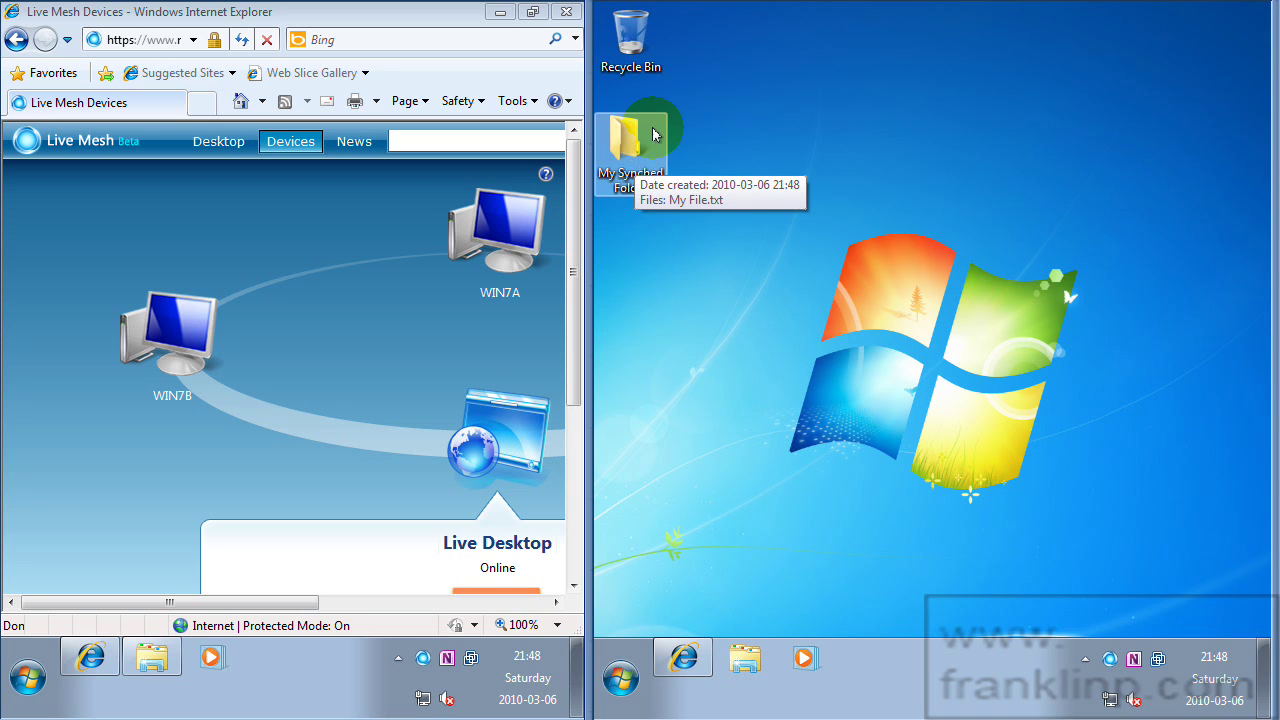
Verify My File is in My Synched Folder, close it, and open the Live Mesh folders list.
double_click(626, 145)
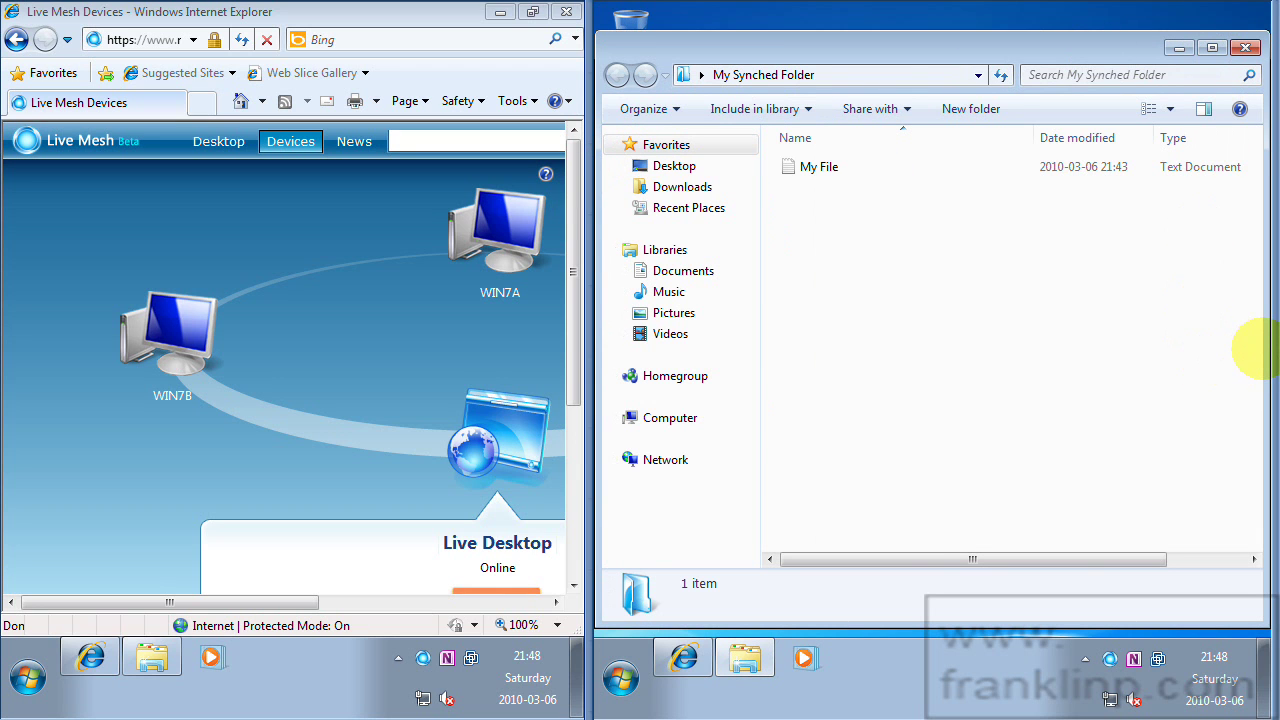
left_click_drag(1266, 349, 1036, 330)
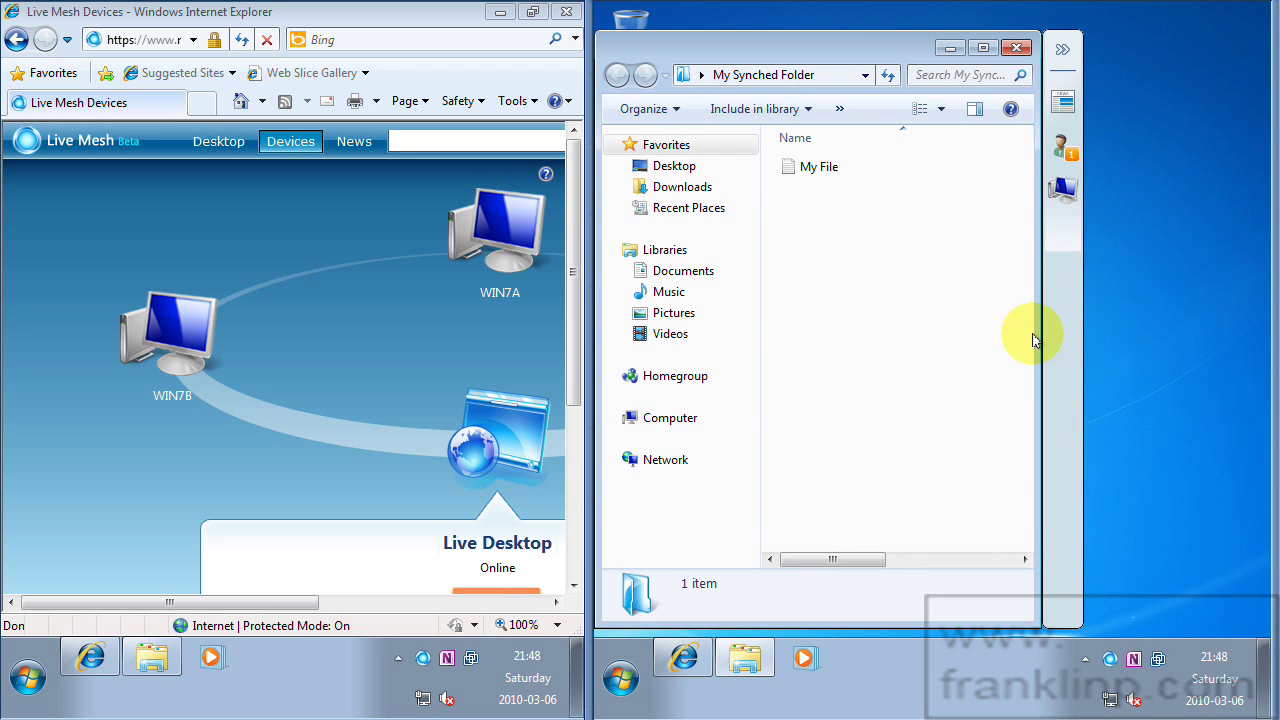
left_click(1020, 47)
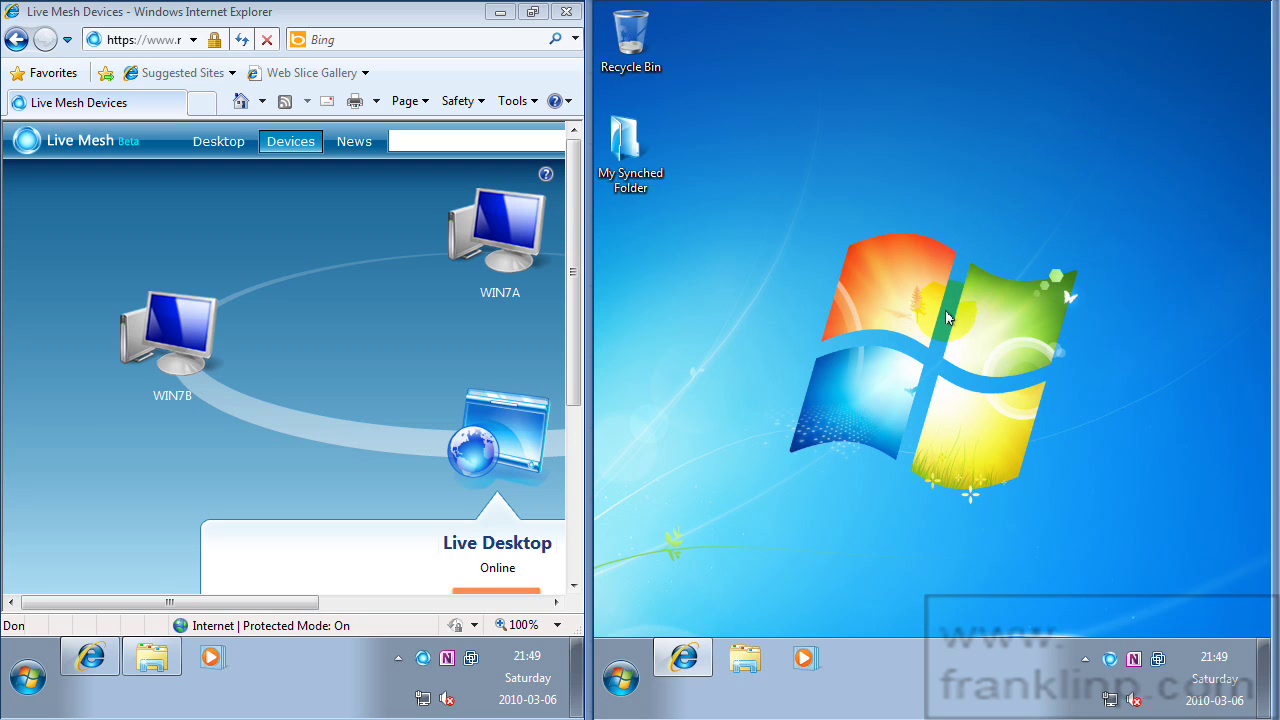
left_click(1110, 659)
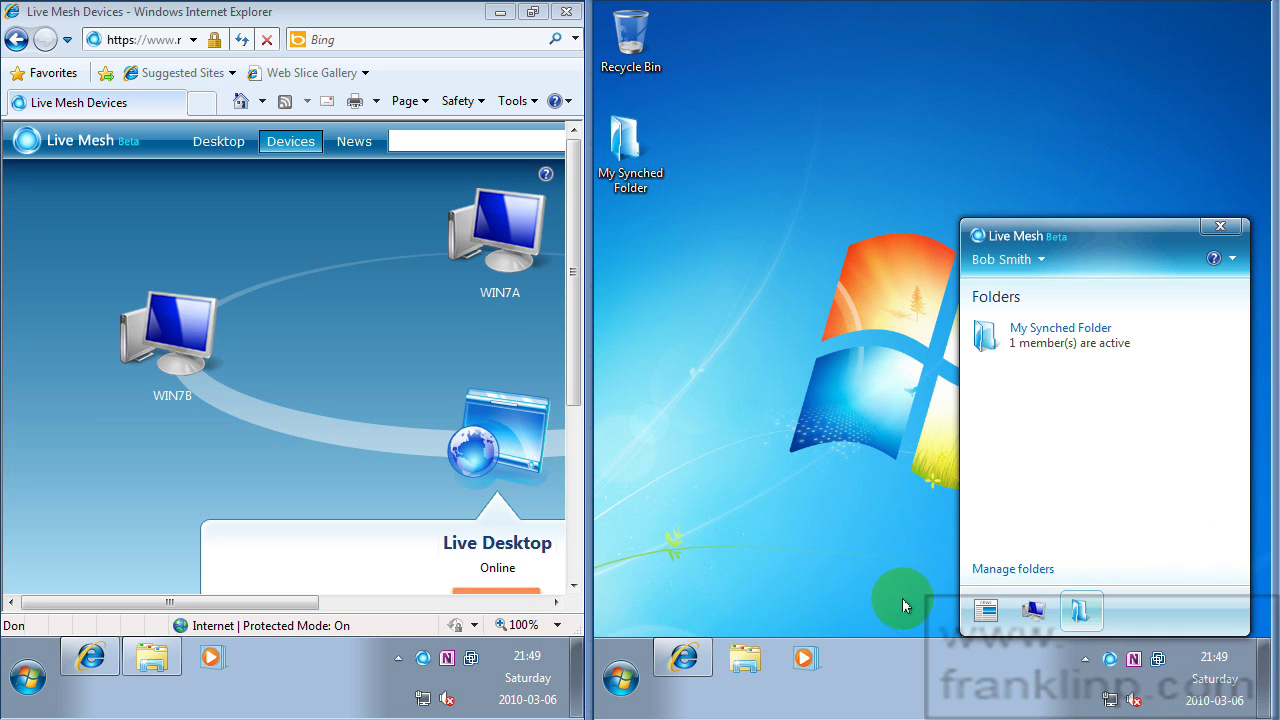
Close Internet Explorer on the right machine using its taskbar jump list.
left_click(423, 658)
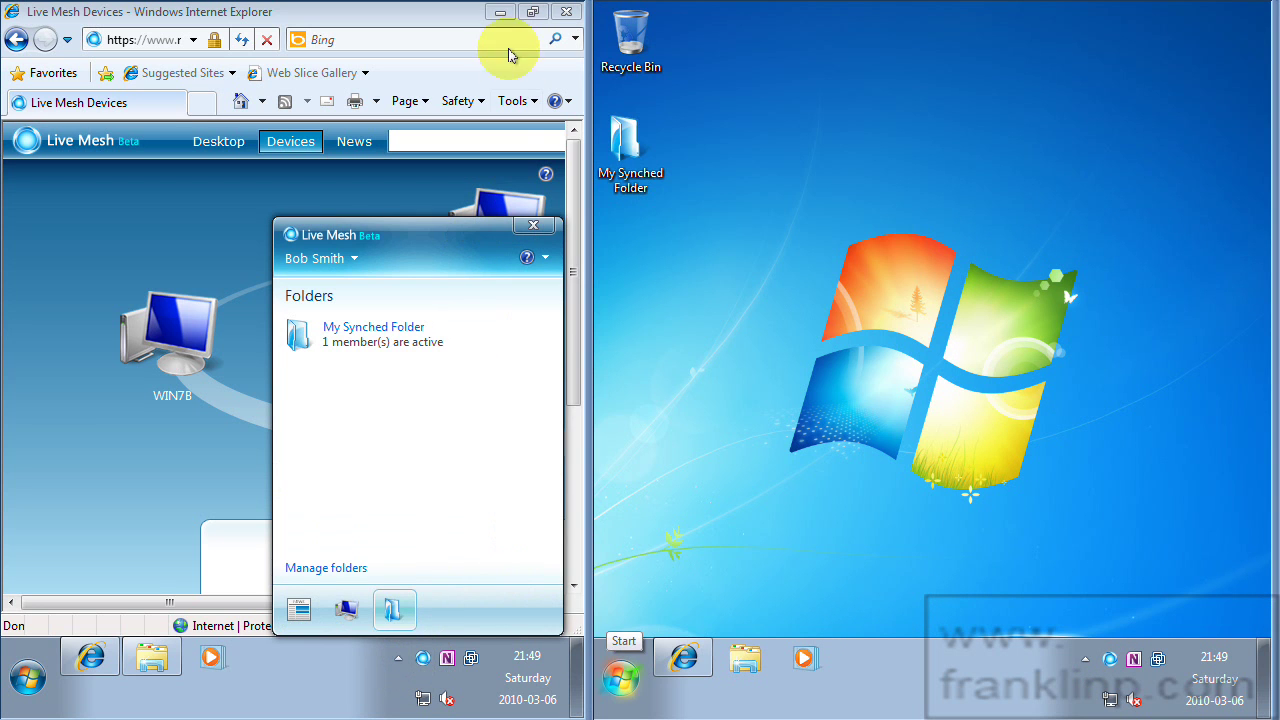
left_click(566, 12)
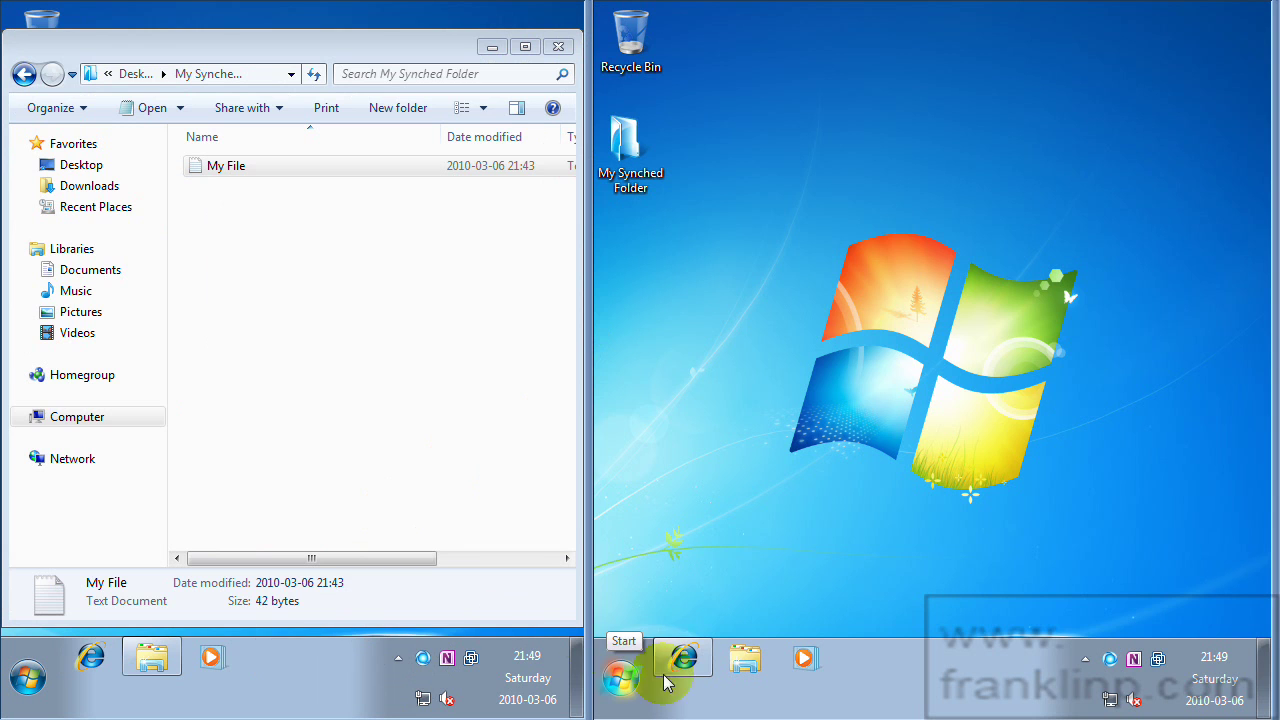
left_click(693, 622)
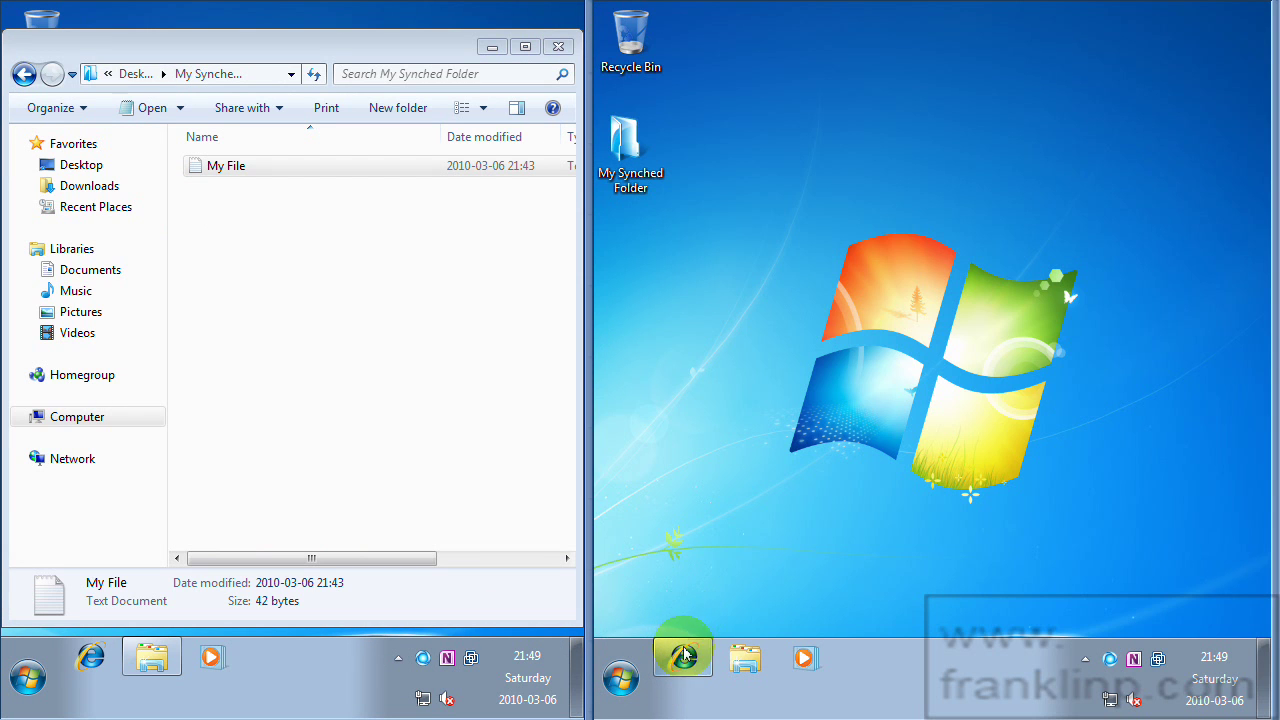
right_click(686, 655)
left_click(663, 617)
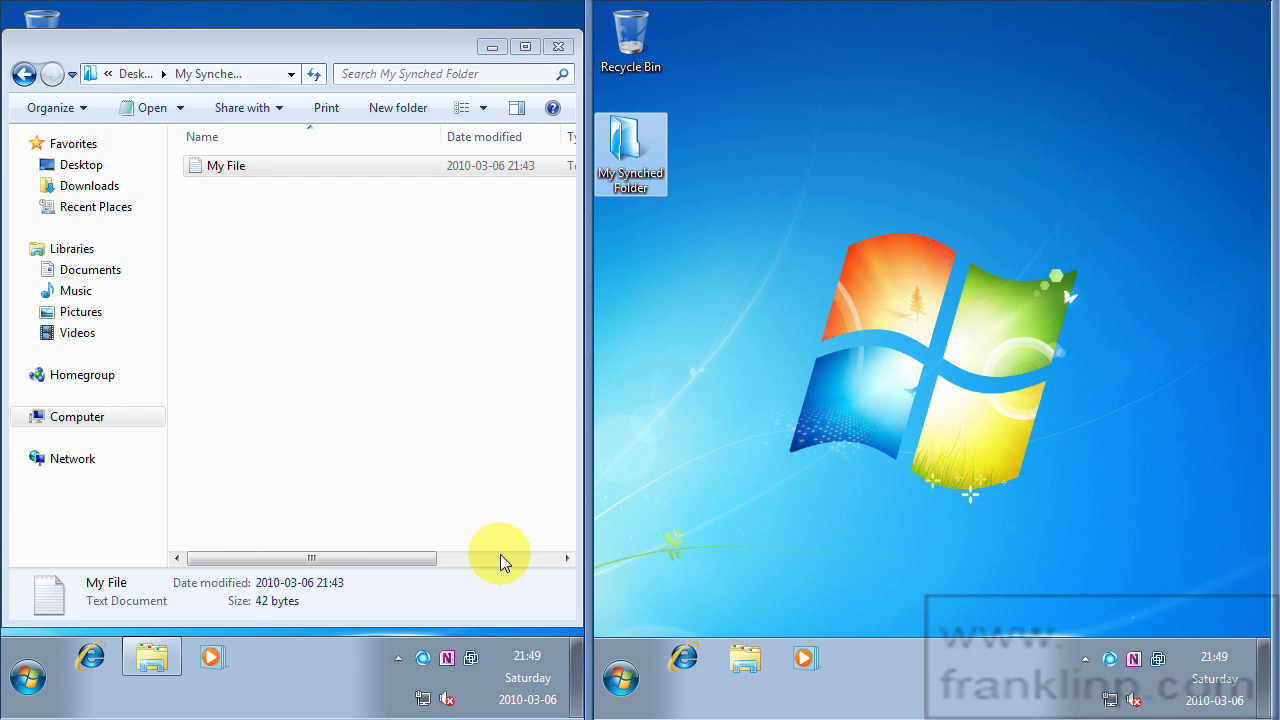
Reopen My Synched Folder on the left, fit it on screen, and open it on the right.
left_click(558, 48)
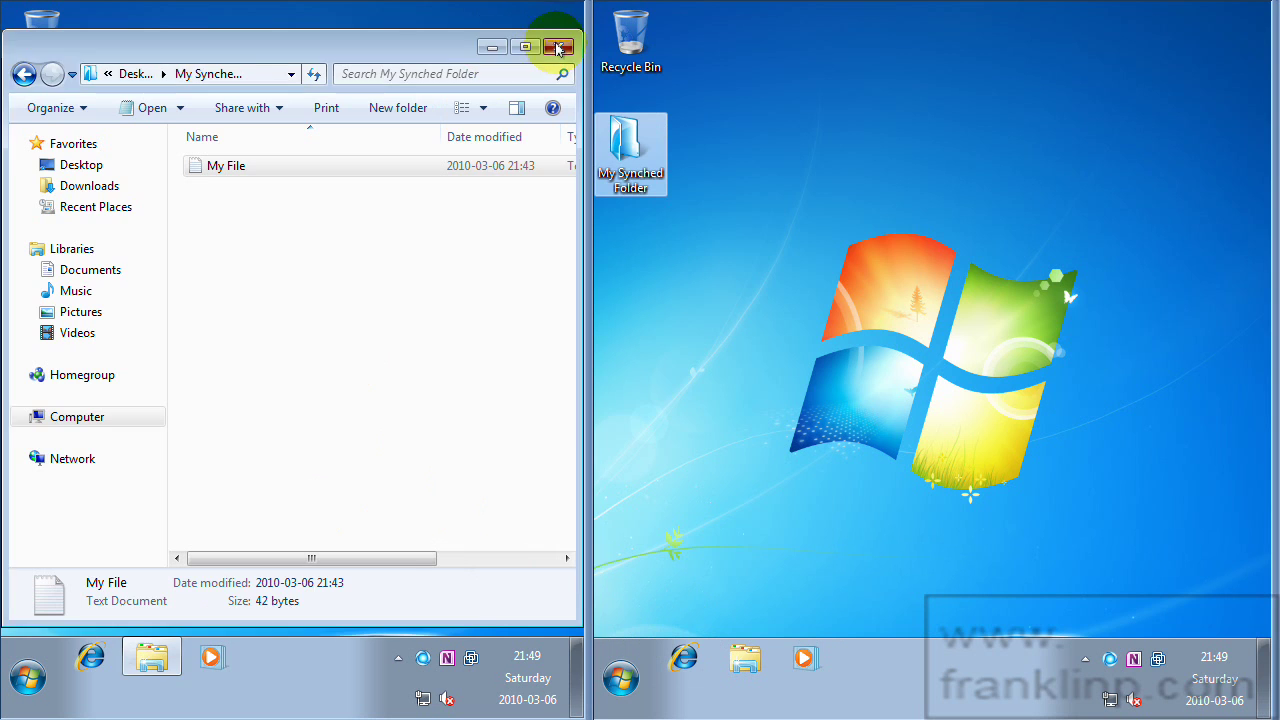
left_click(40, 145)
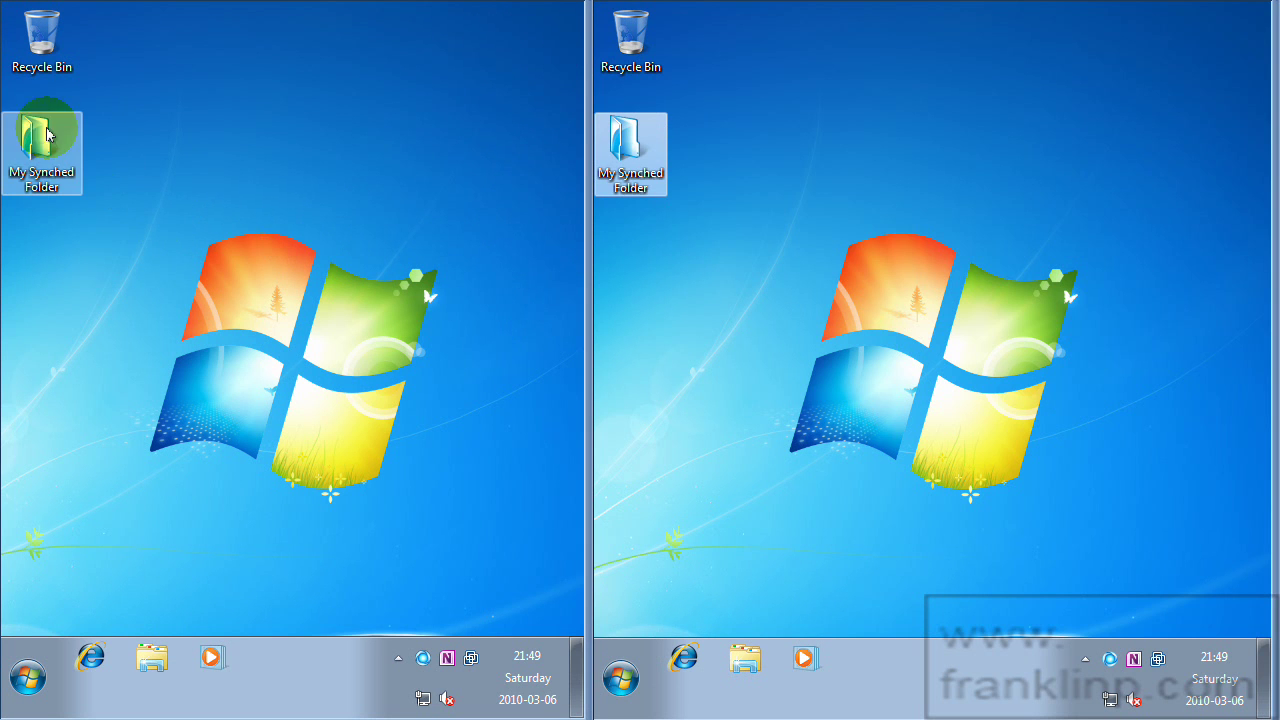
double_click(45, 145)
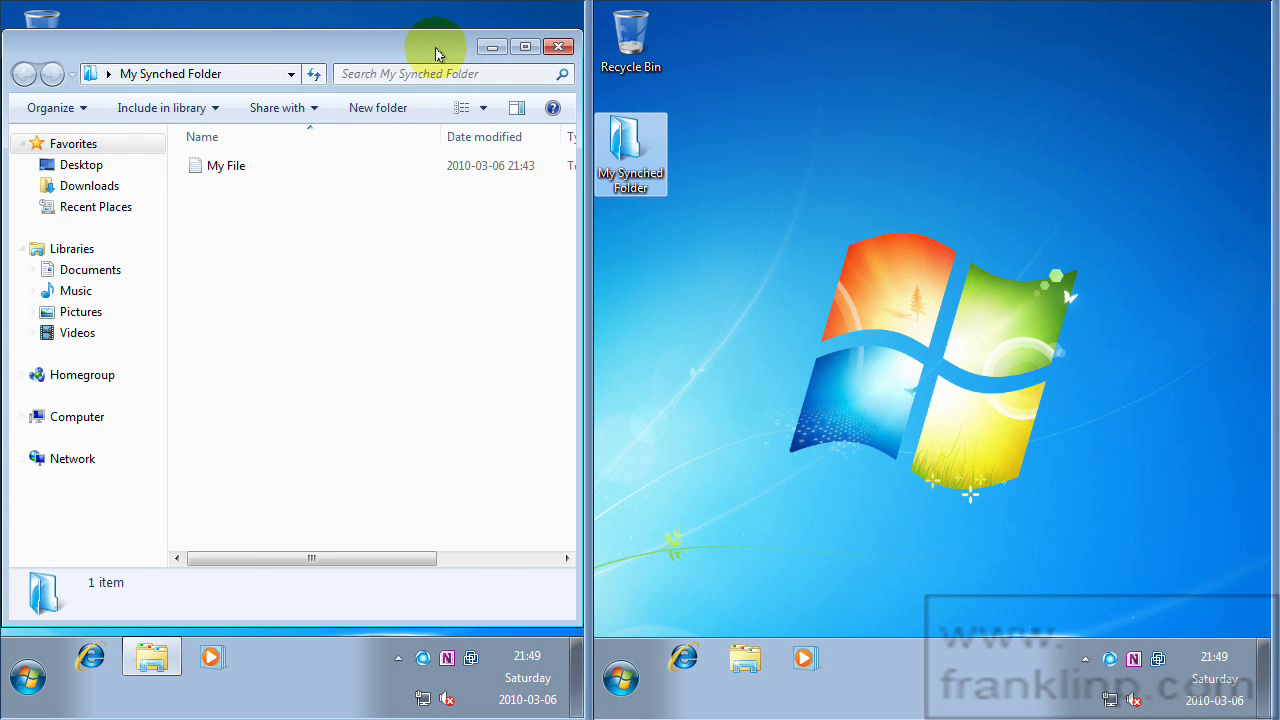
left_click_drag(437, 46, 363, 49)
left_click_drag(458, 156, 274, 157)
left_click_drag(114, 40, 238, 35)
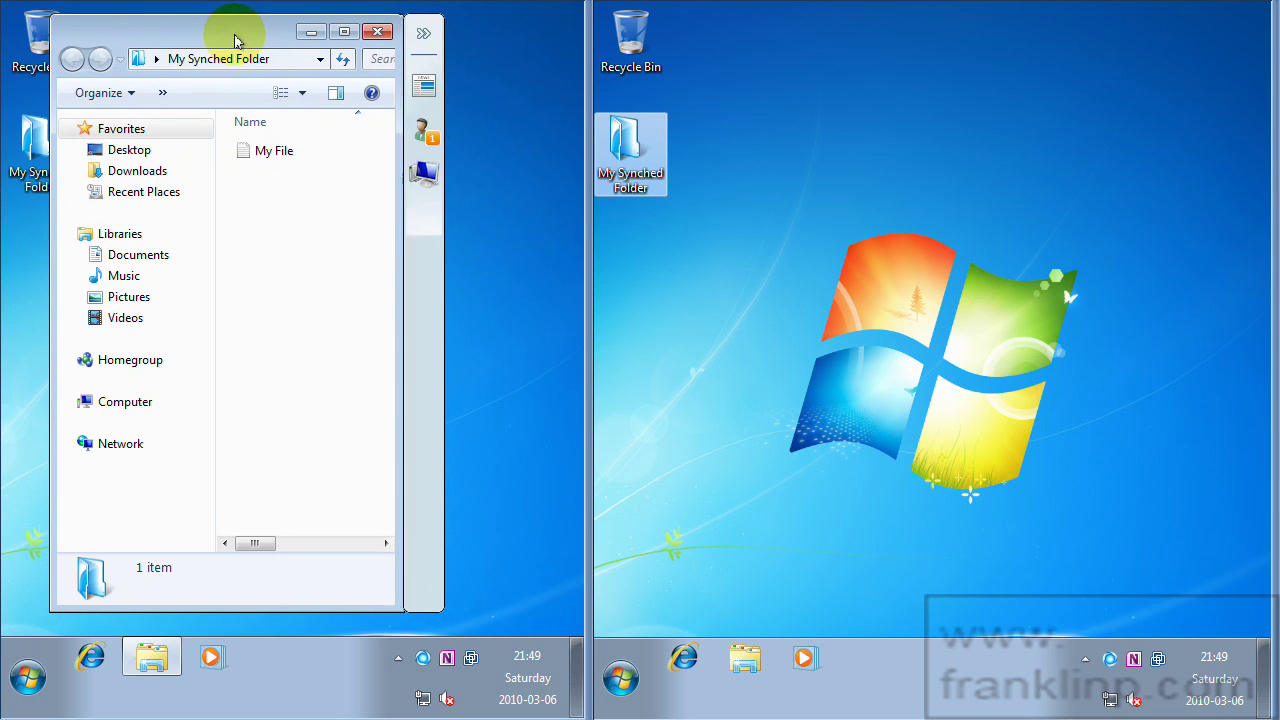
double_click(645, 149)
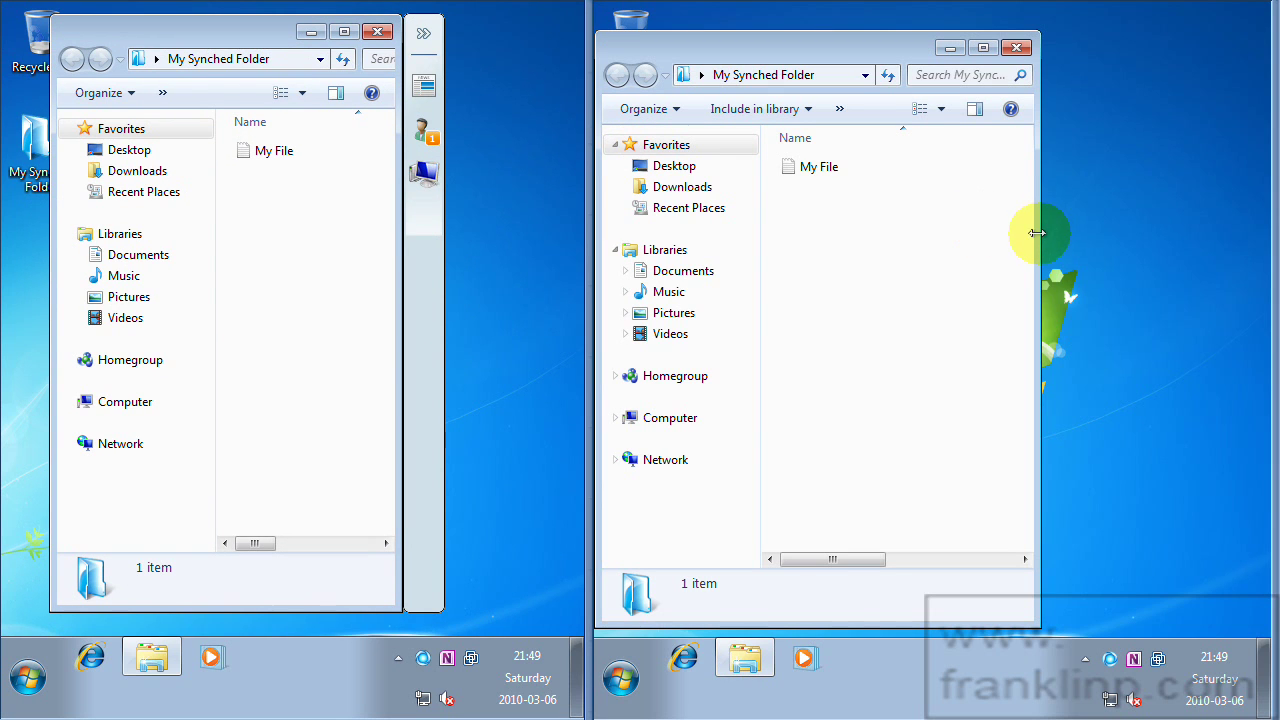
Expand the Live Mesh News panel beside My Synched Folder on both machines.
left_click(425, 38)
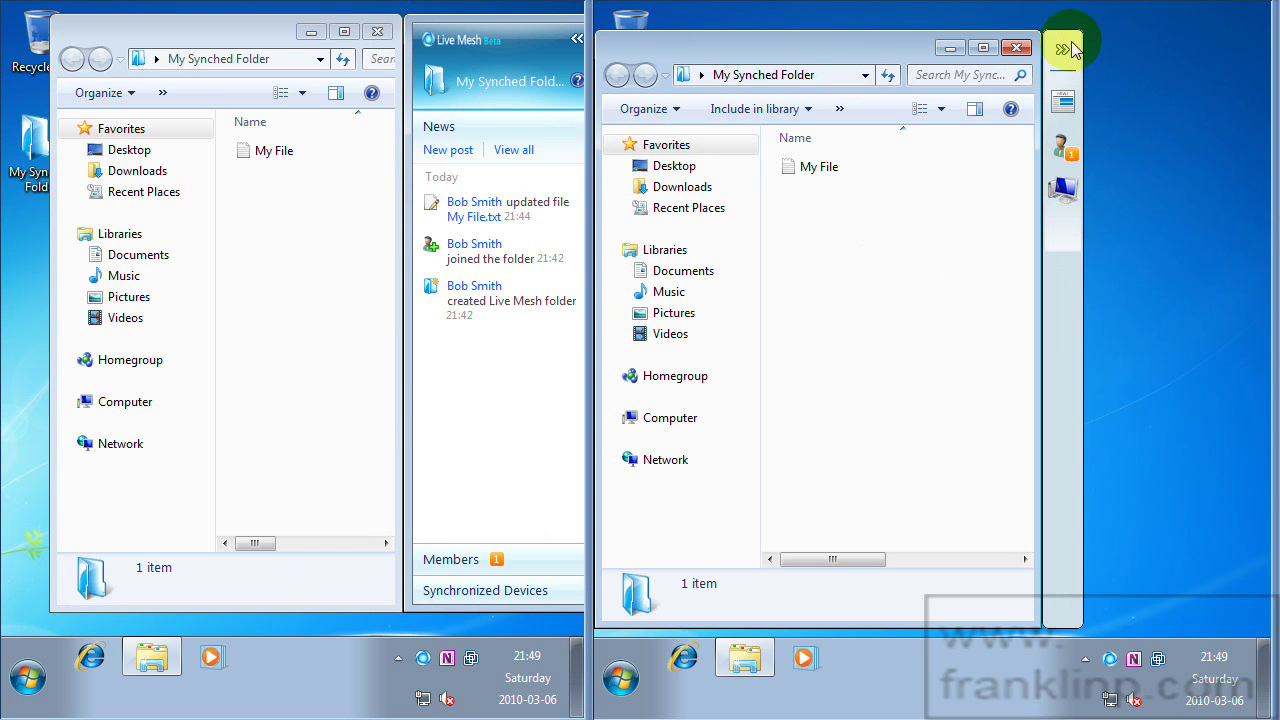
left_click(1066, 48)
mouse_move(820, 44)
left_mouse_down()
mouse_move(840, 50)
mouse_move(814, 34)
left_mouse_up()
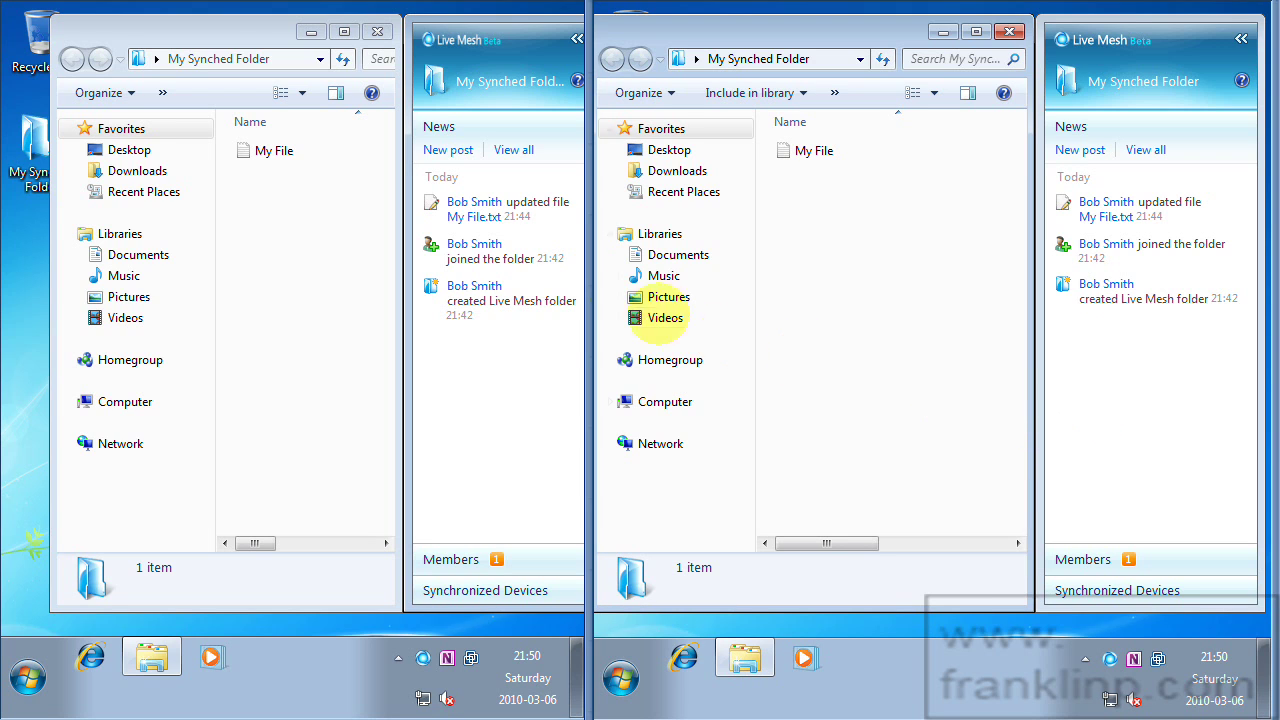
Check My File in Notepad, then begin renaming it to 'File I created on Box A'.
double_click(268, 152)
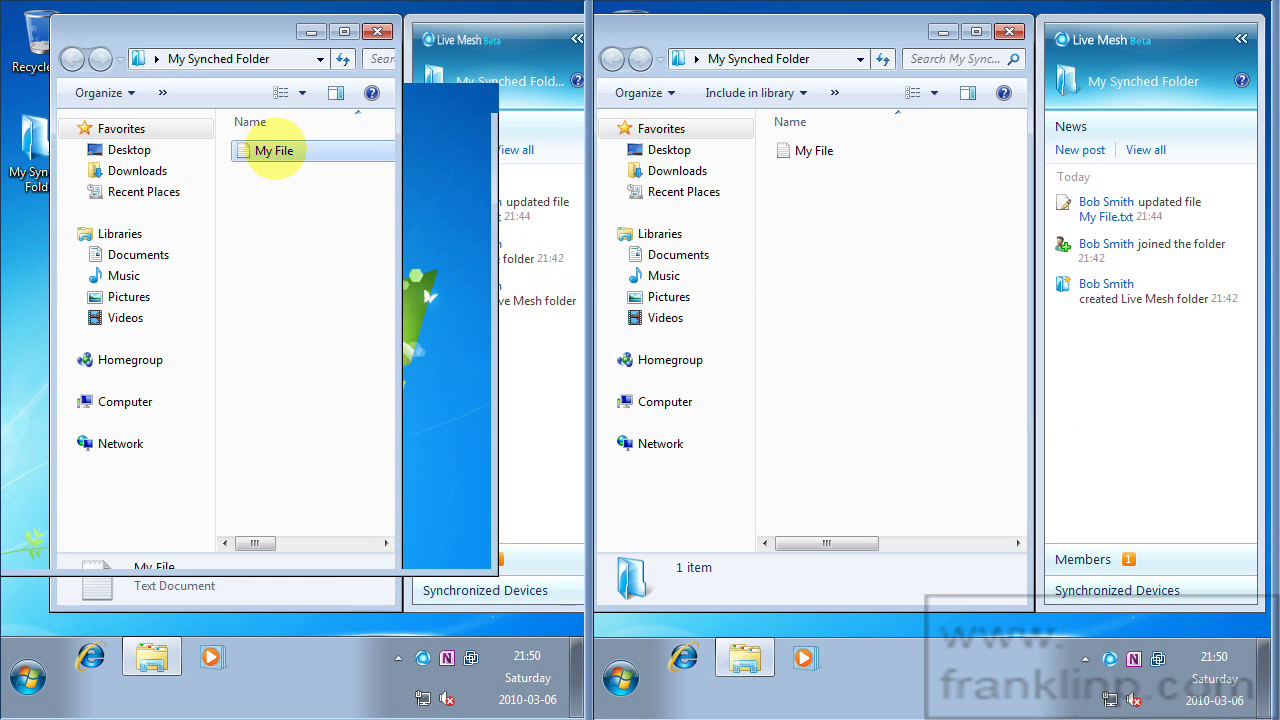
left_click(473, 101)
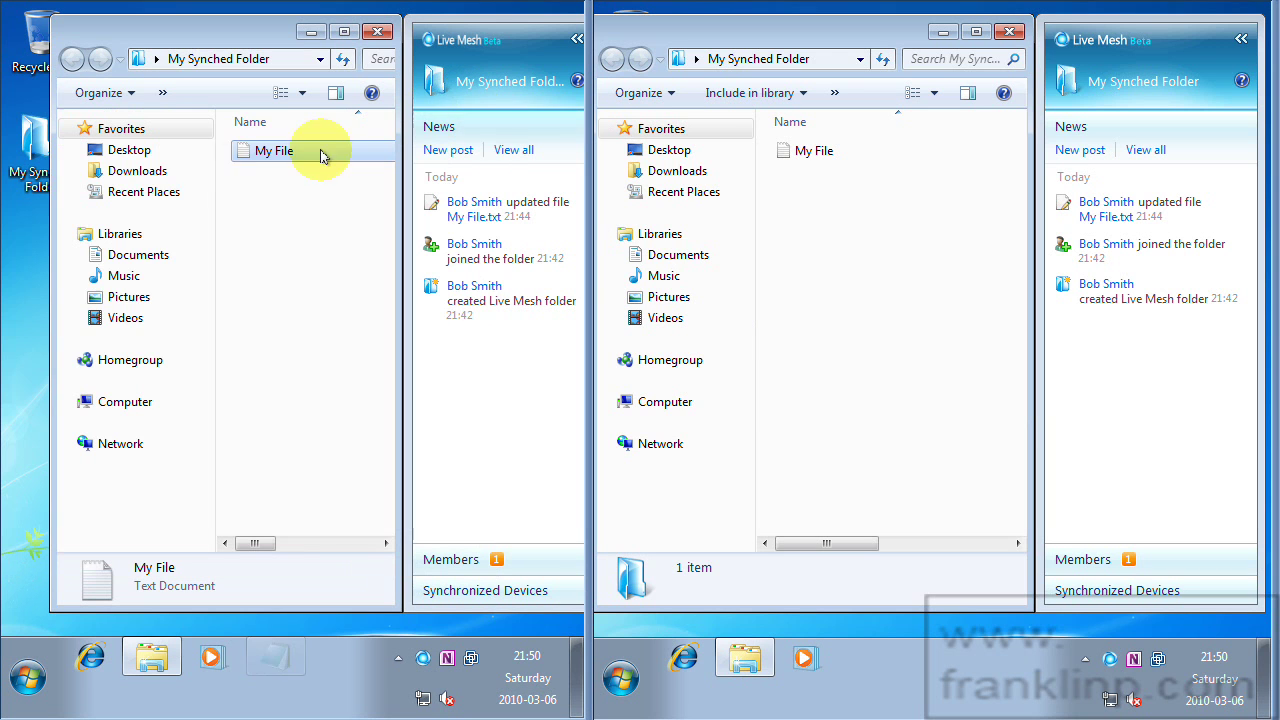
right_click(275, 157)
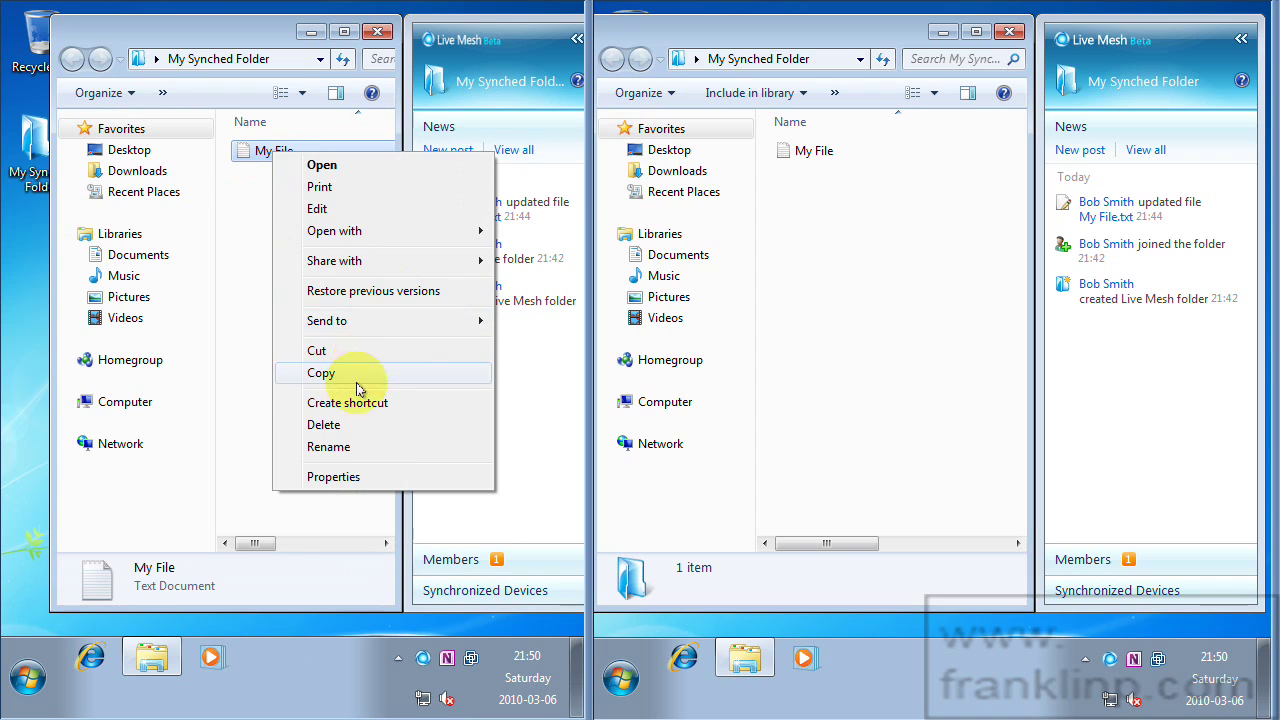
left_click(347, 448)
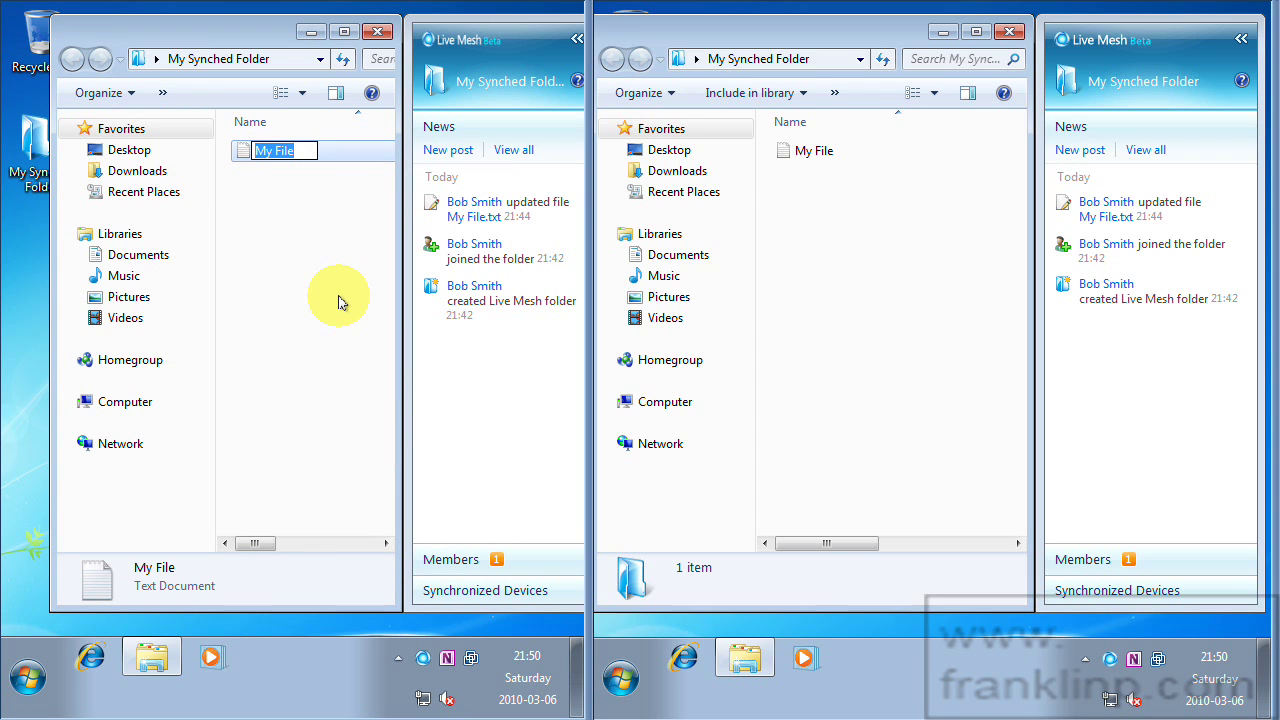
type("File I created on")
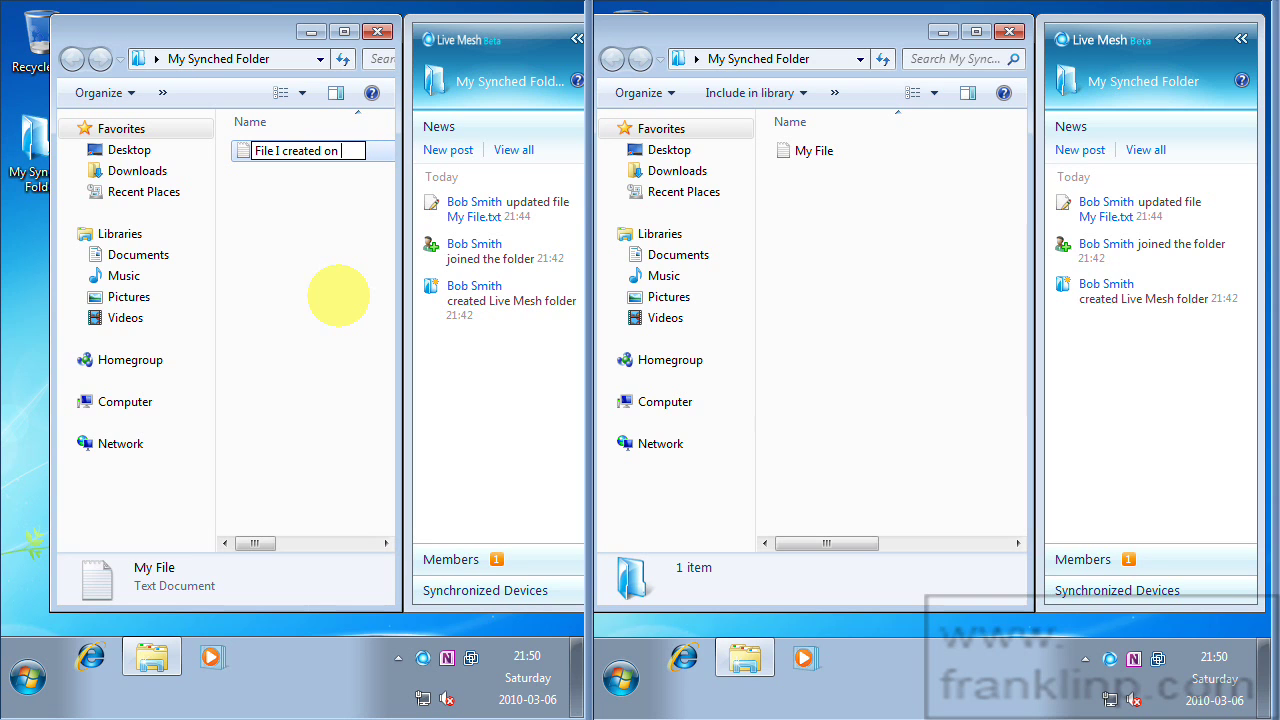
Finish the rename and save the file with the text 'This file was created on Box A'.
type("A")
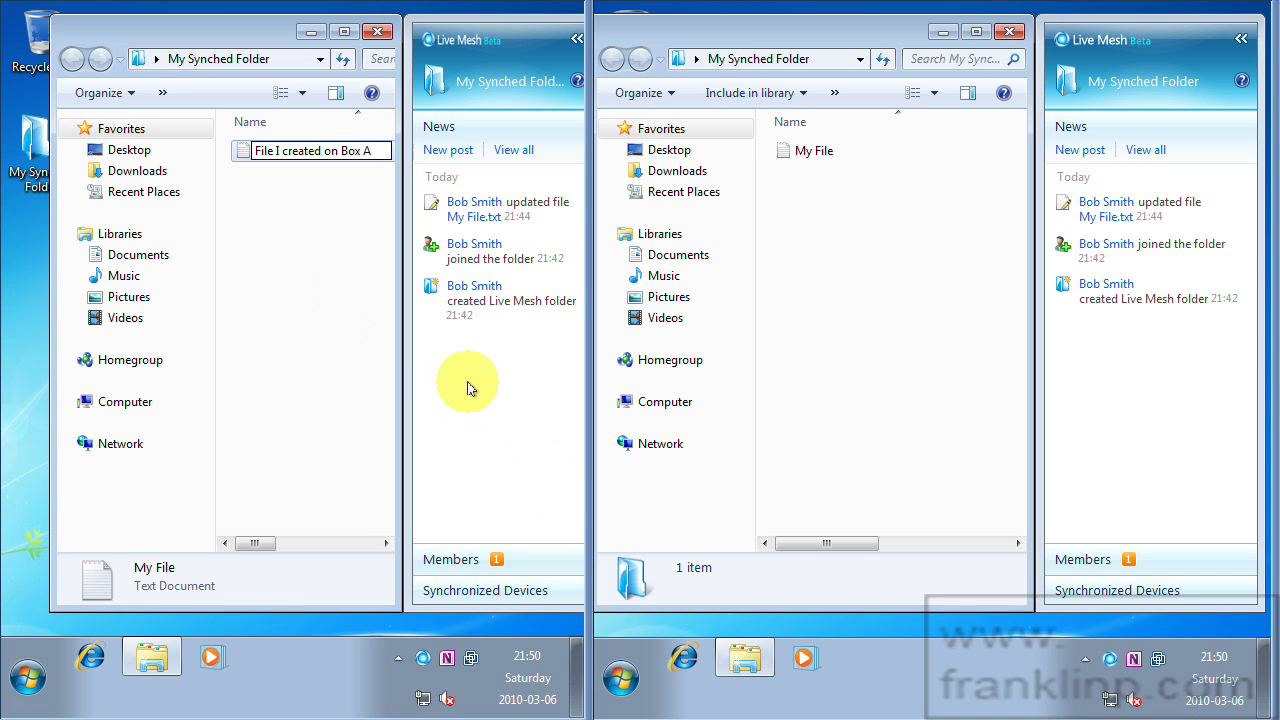
left_click(295, 183)
double_click(286, 150)
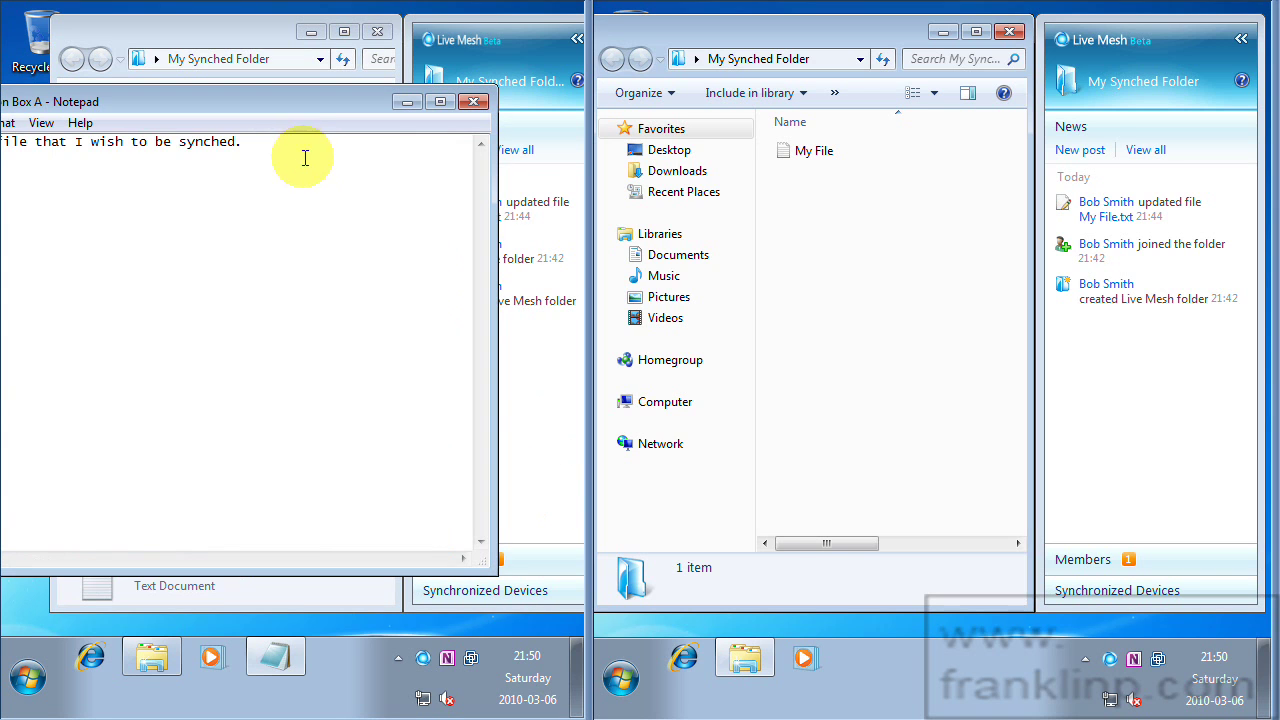
left_click_drag(243, 141, 8, 125)
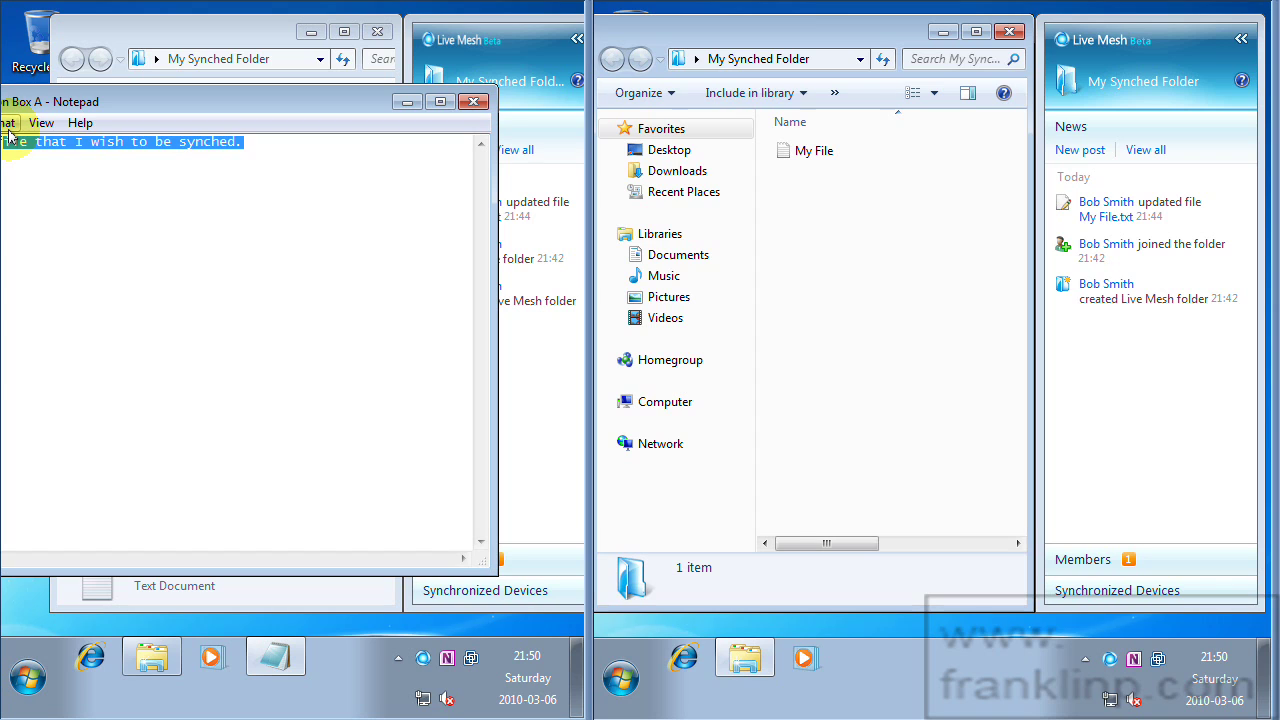
type("This file was created on Box A")
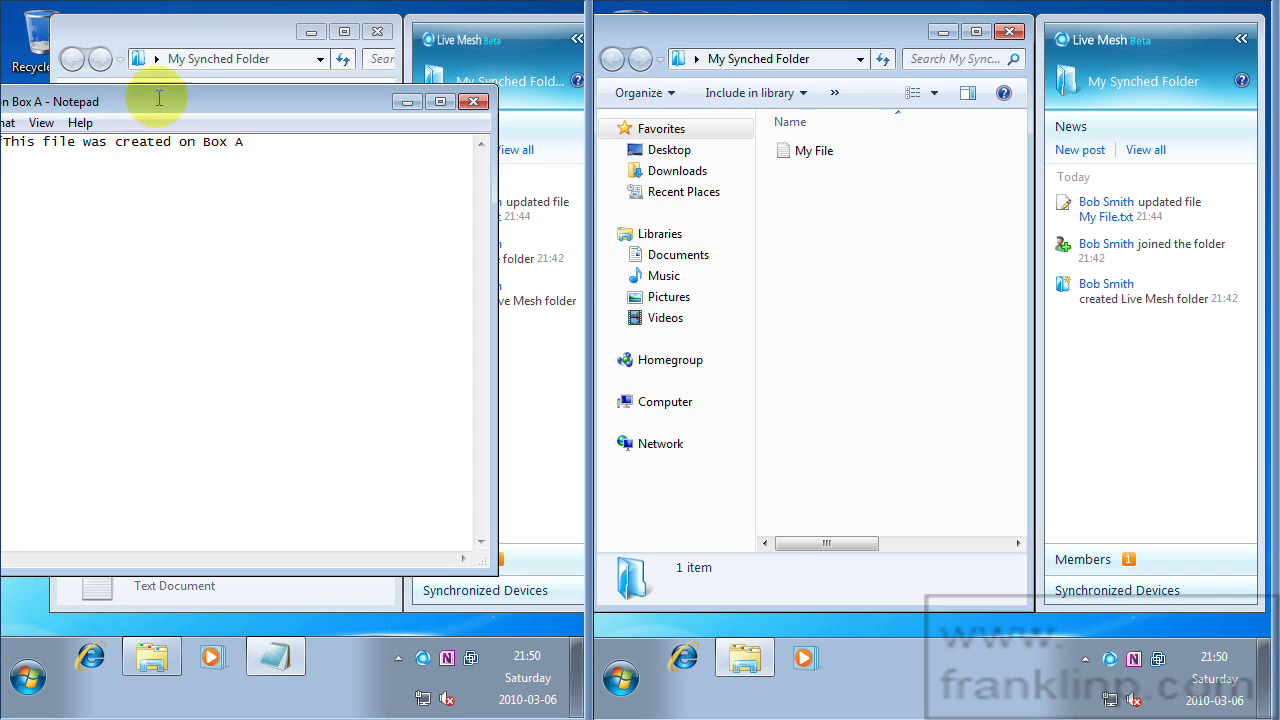
left_click(472, 103)
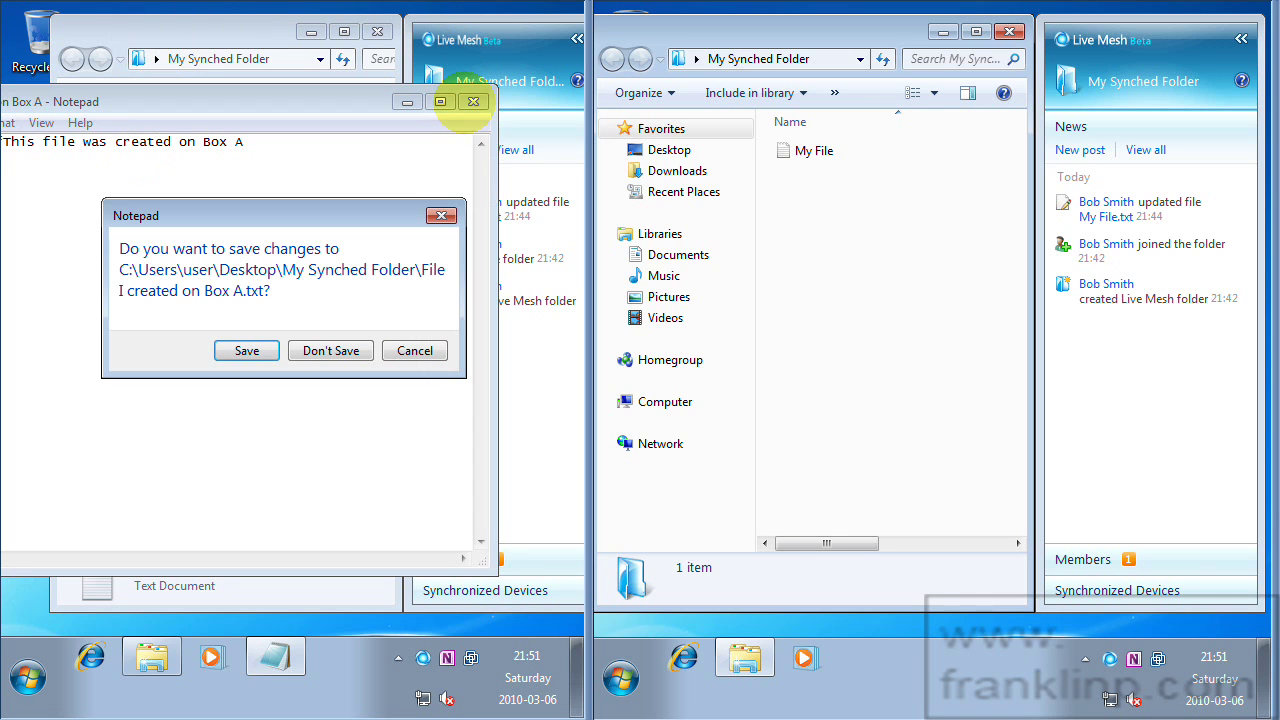
left_click(242, 348)
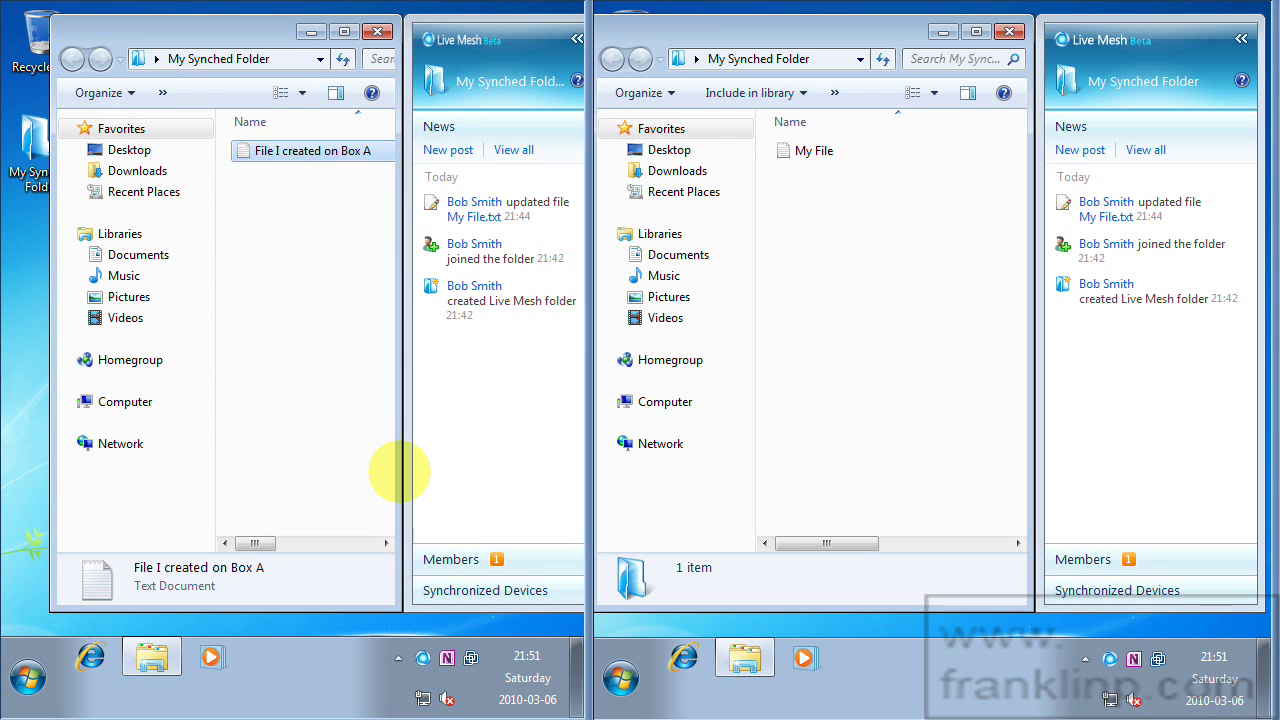
Check the Live Mesh tray popup to confirm the update reached both machines.
left_click(422, 660)
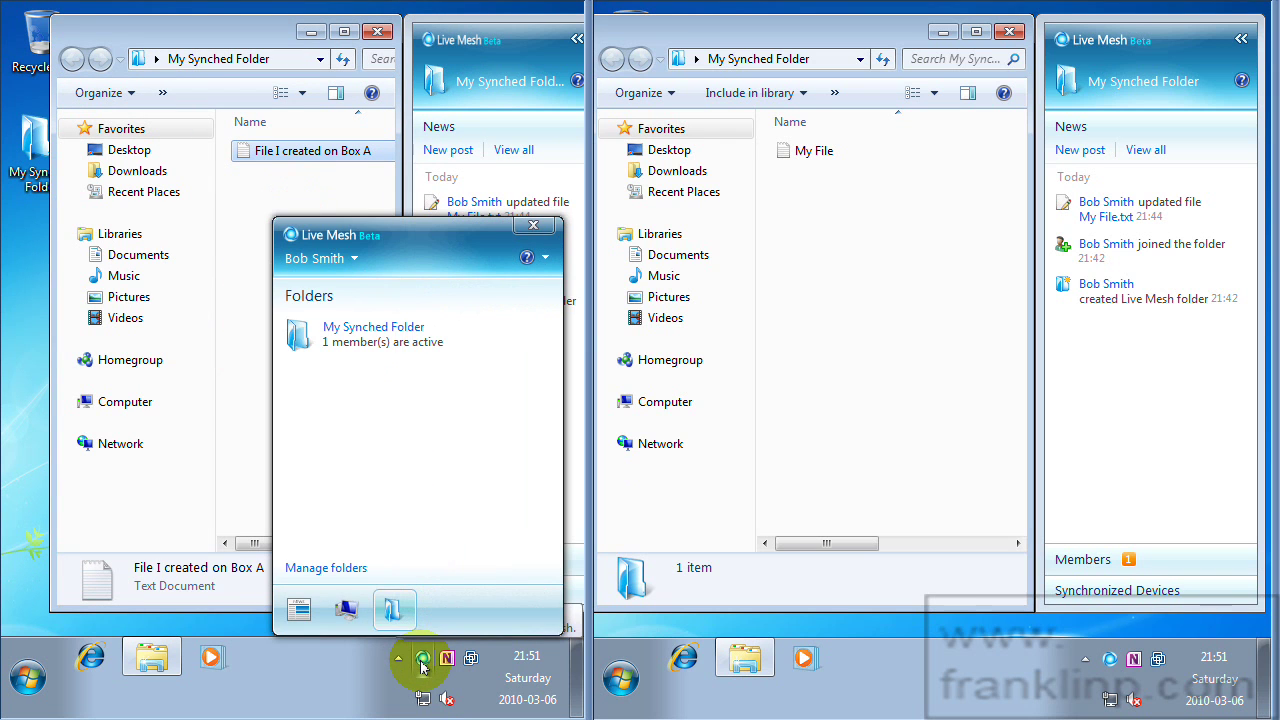
left_click(422, 660)
left_click(422, 660)
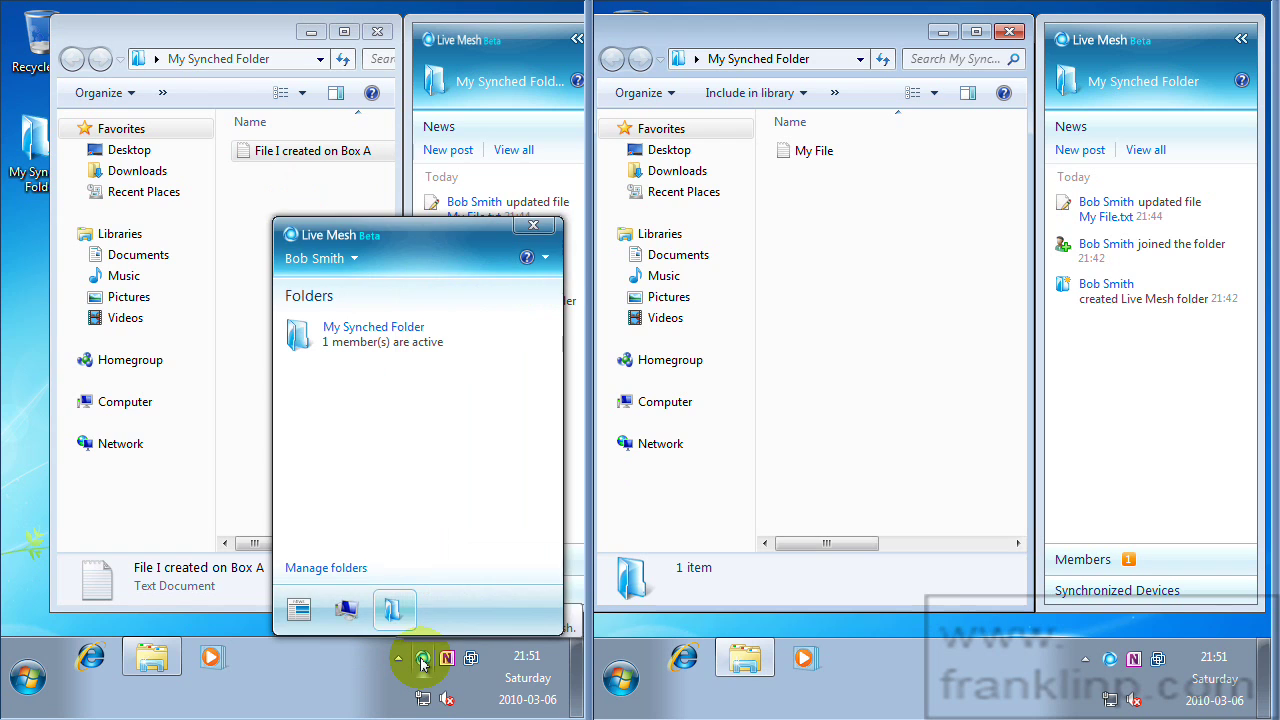
left_click(1110, 660)
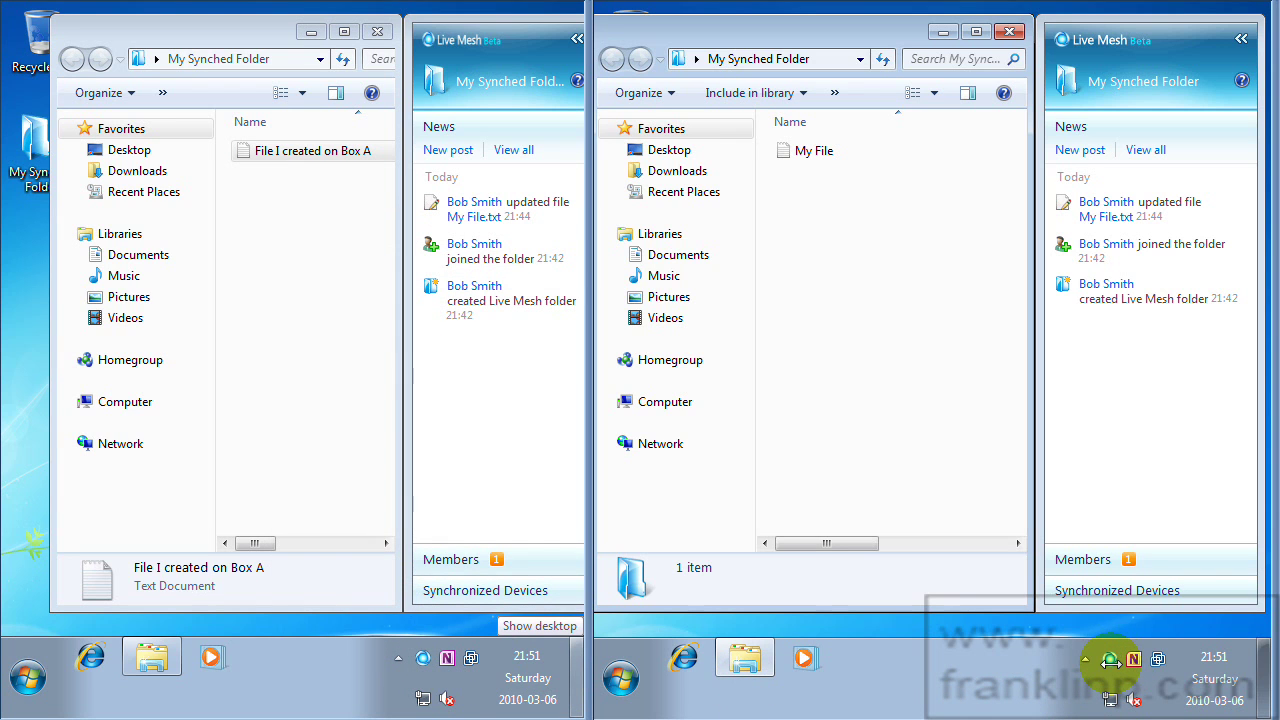
left_click(422, 660)
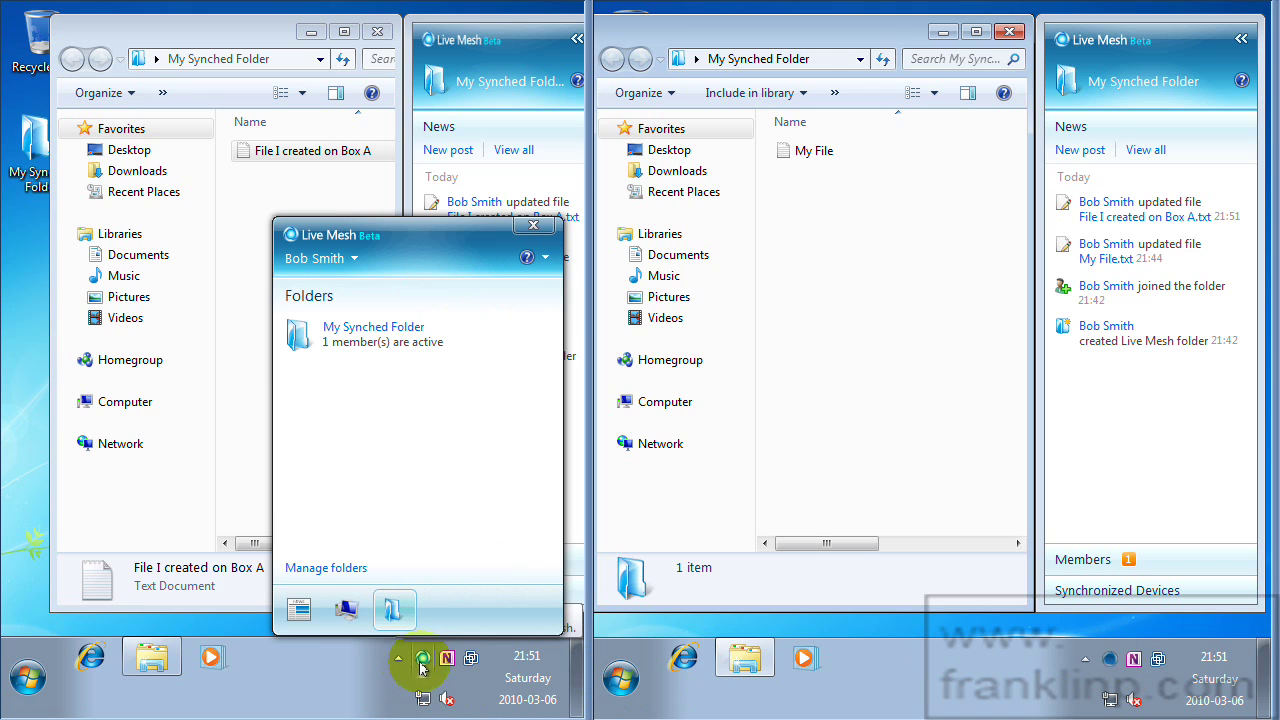
left_click(851, 671)
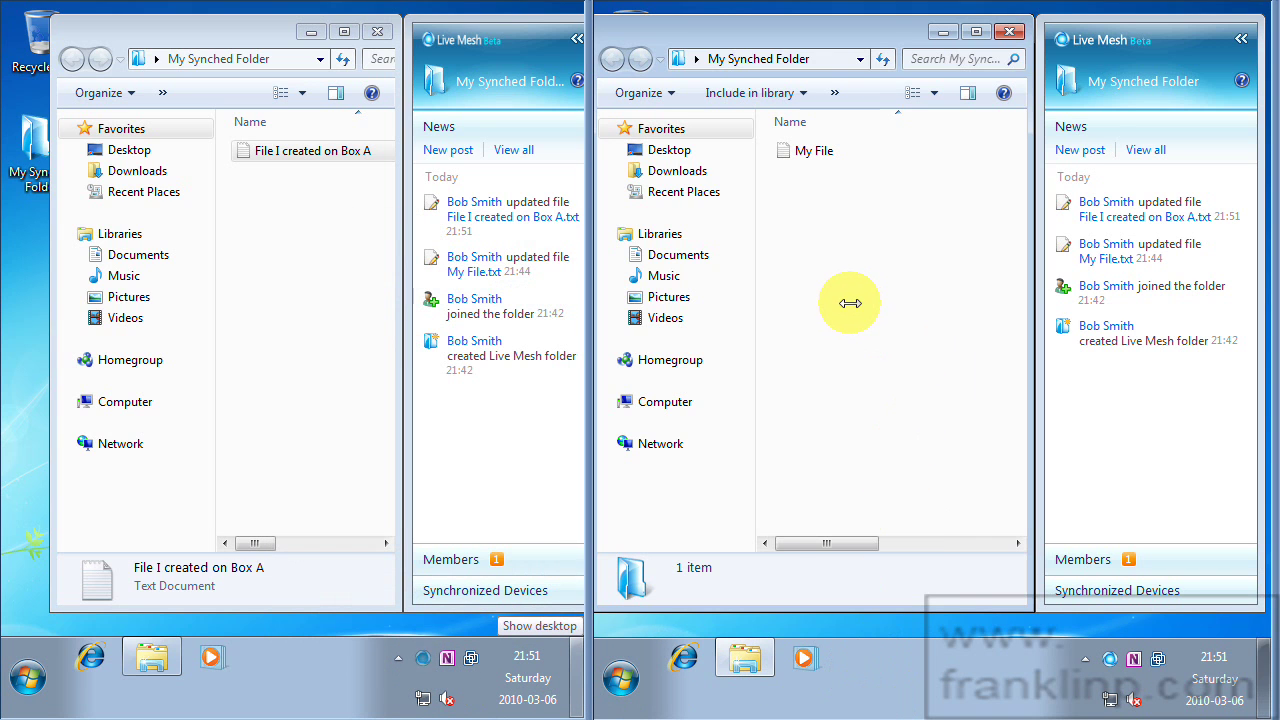
Create a new text document in Box B's folder named 'File I created on Box B'.
right_click(816, 268)
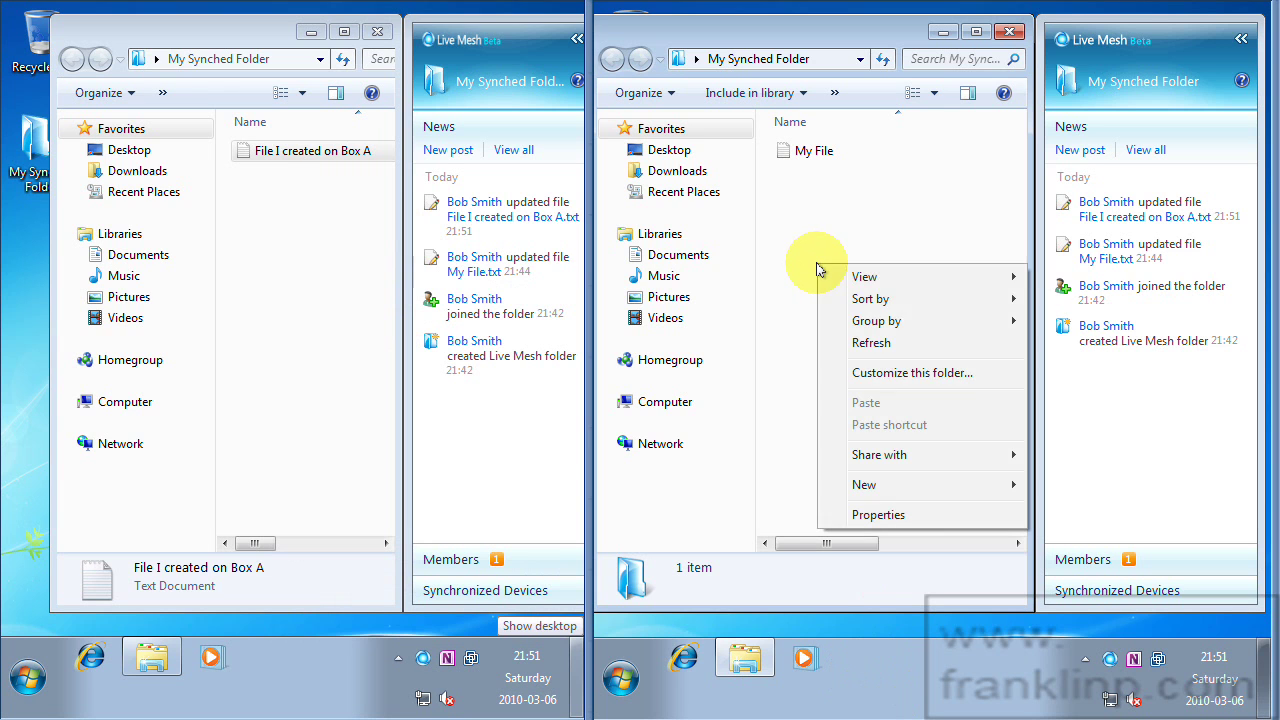
mouse_move(966, 496)
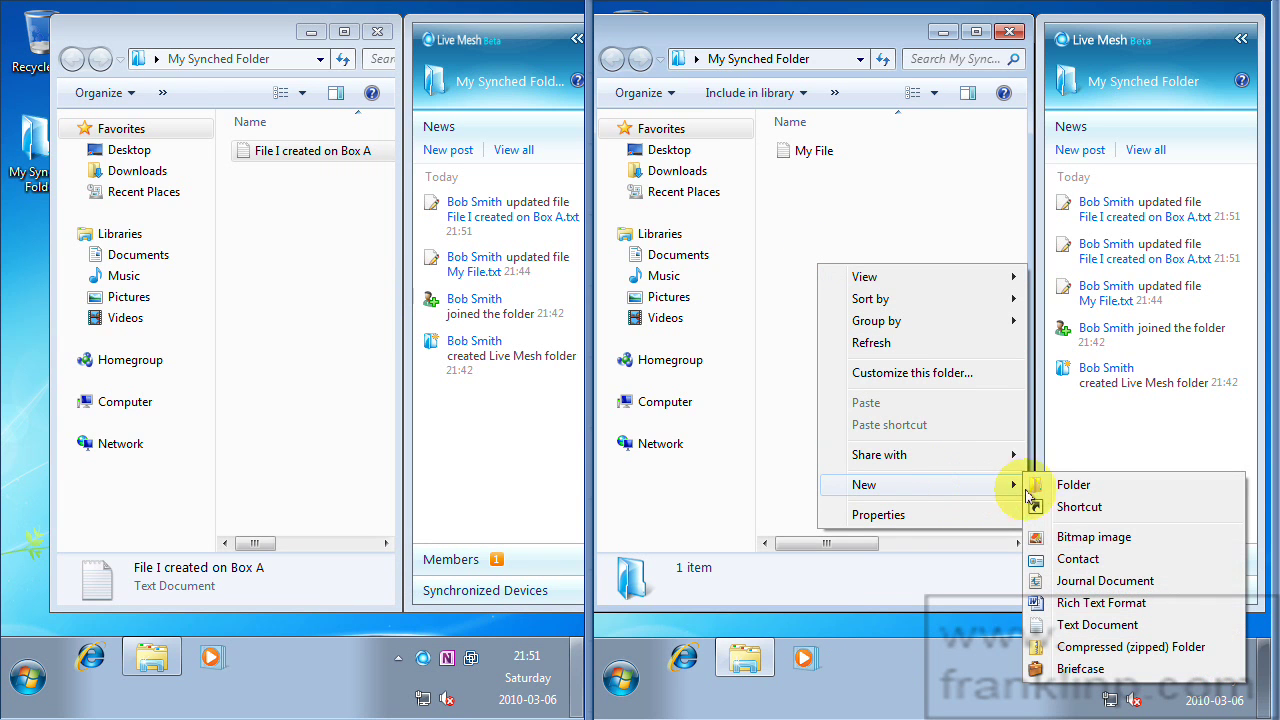
left_click(1098, 626)
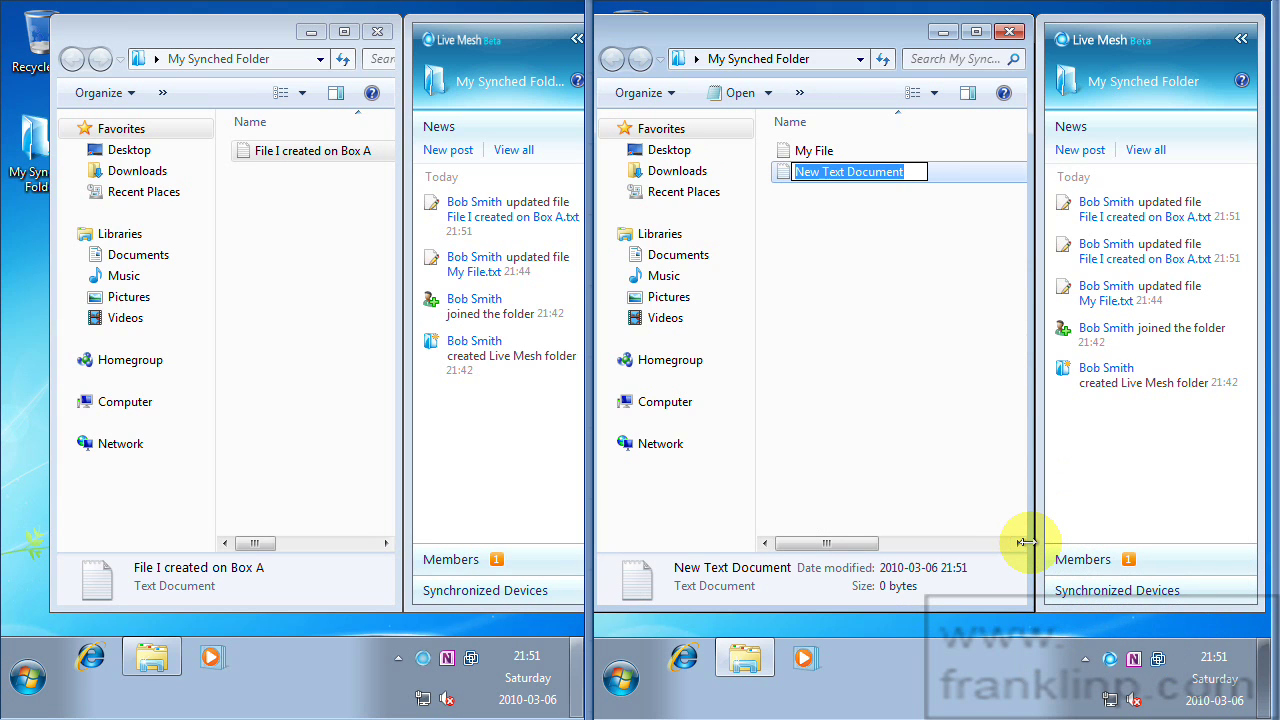
type("File I cret")
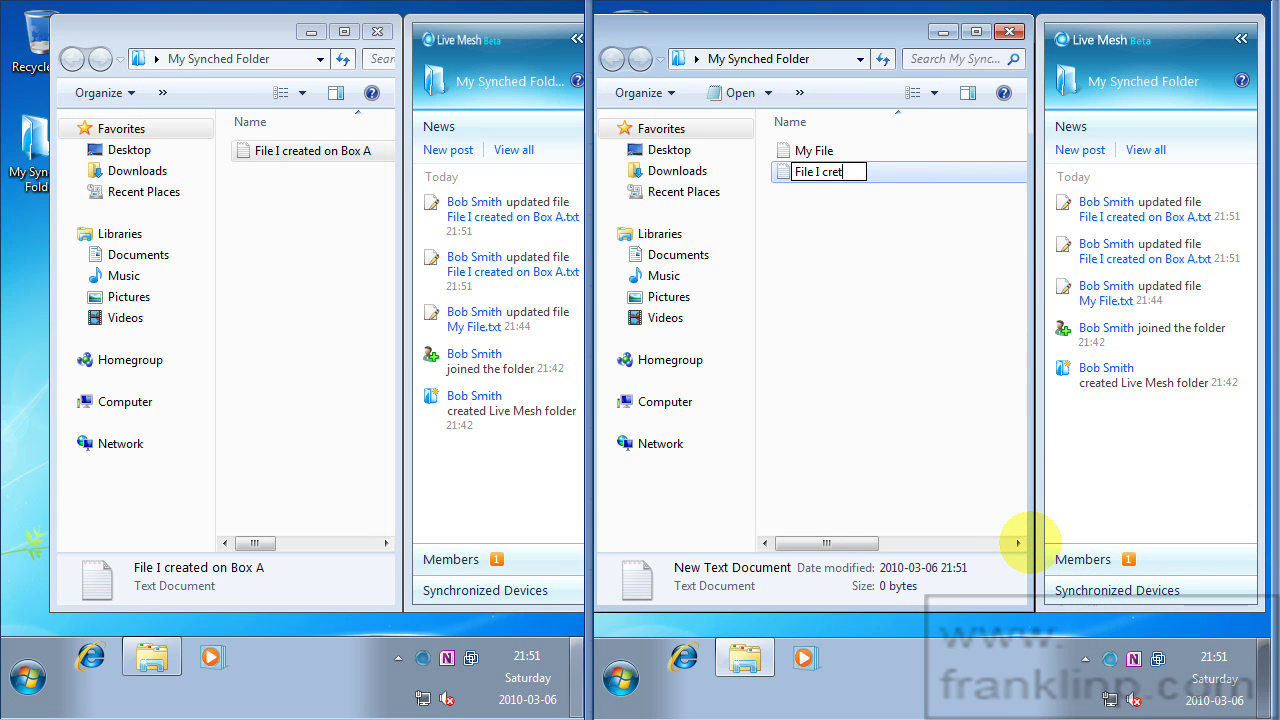
key("BackSpace")
key("BackSpace")
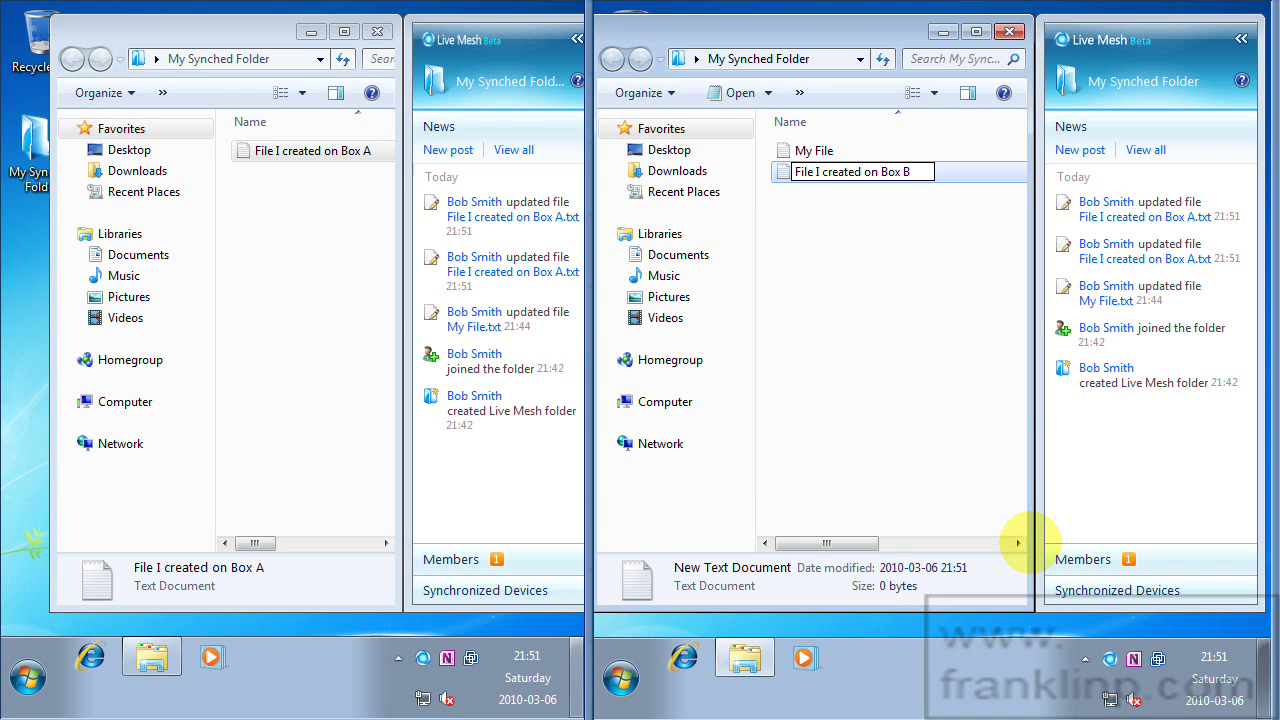
left_click(840, 305)
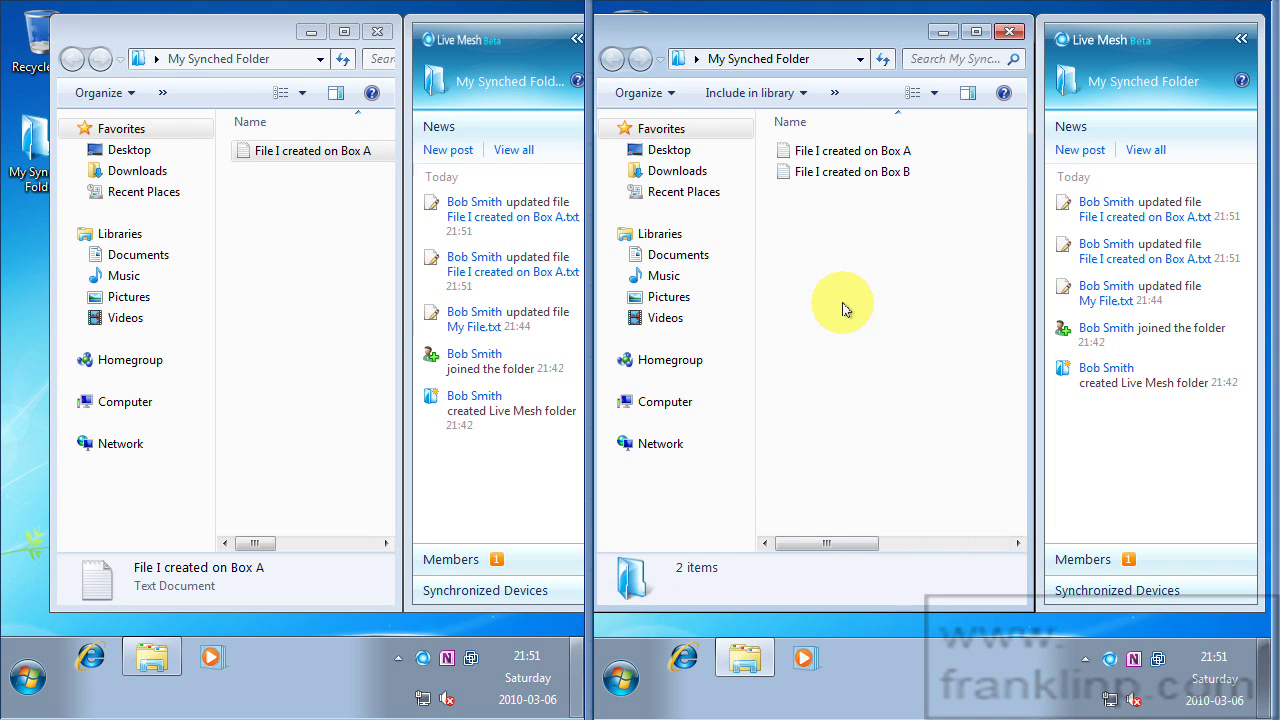
Write 'This is the file I created on Machine B' in the Box B file and save.
double_click(823, 174)
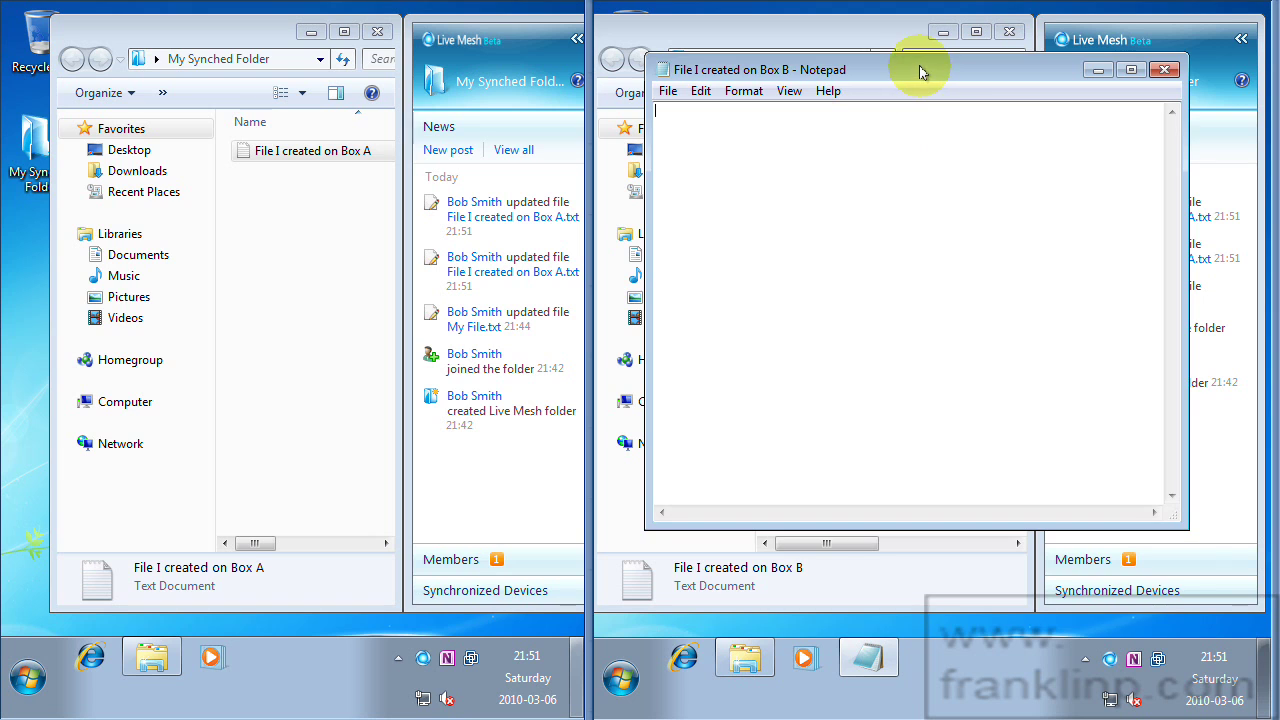
left_click_drag(920, 72, 932, 299)
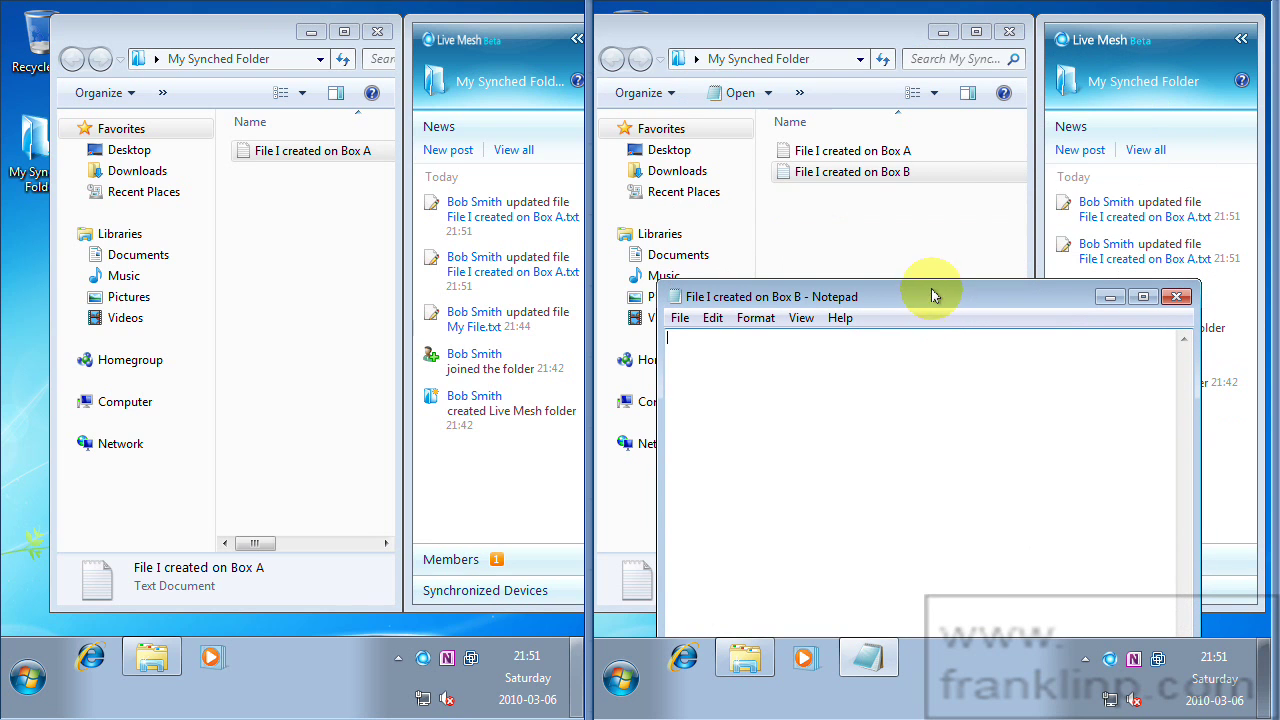
left_click(843, 155)
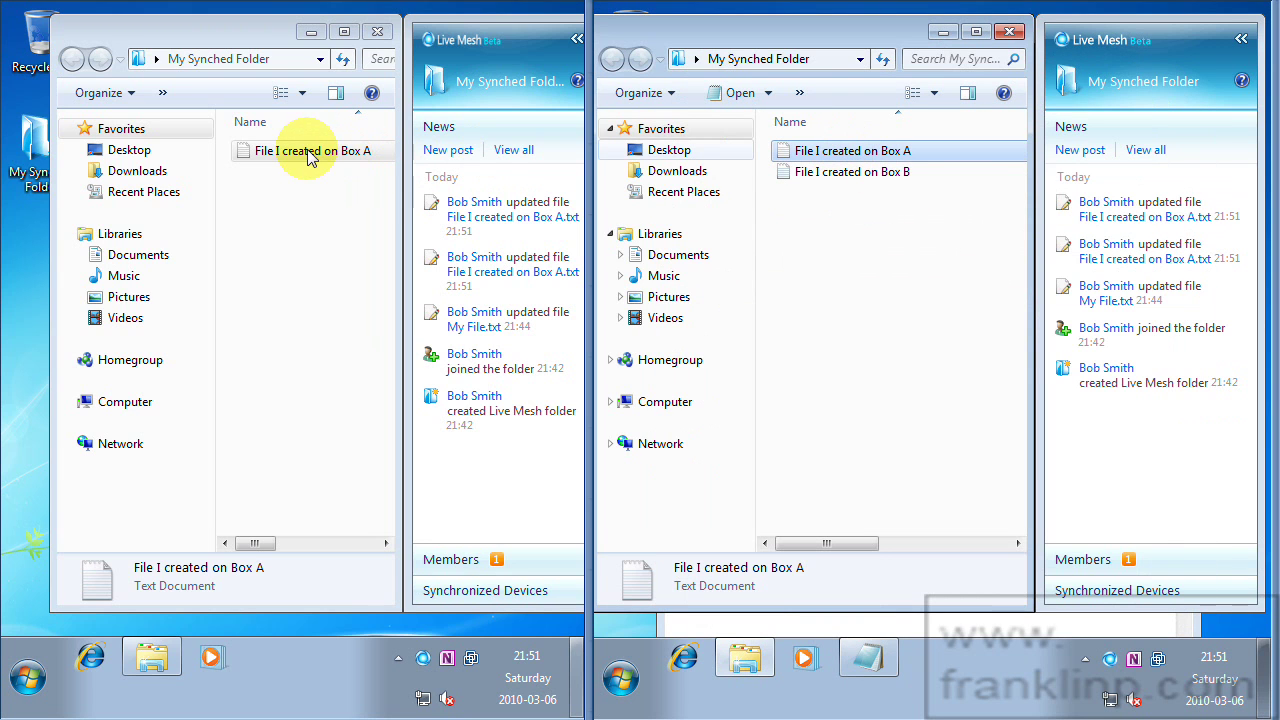
left_click(835, 173)
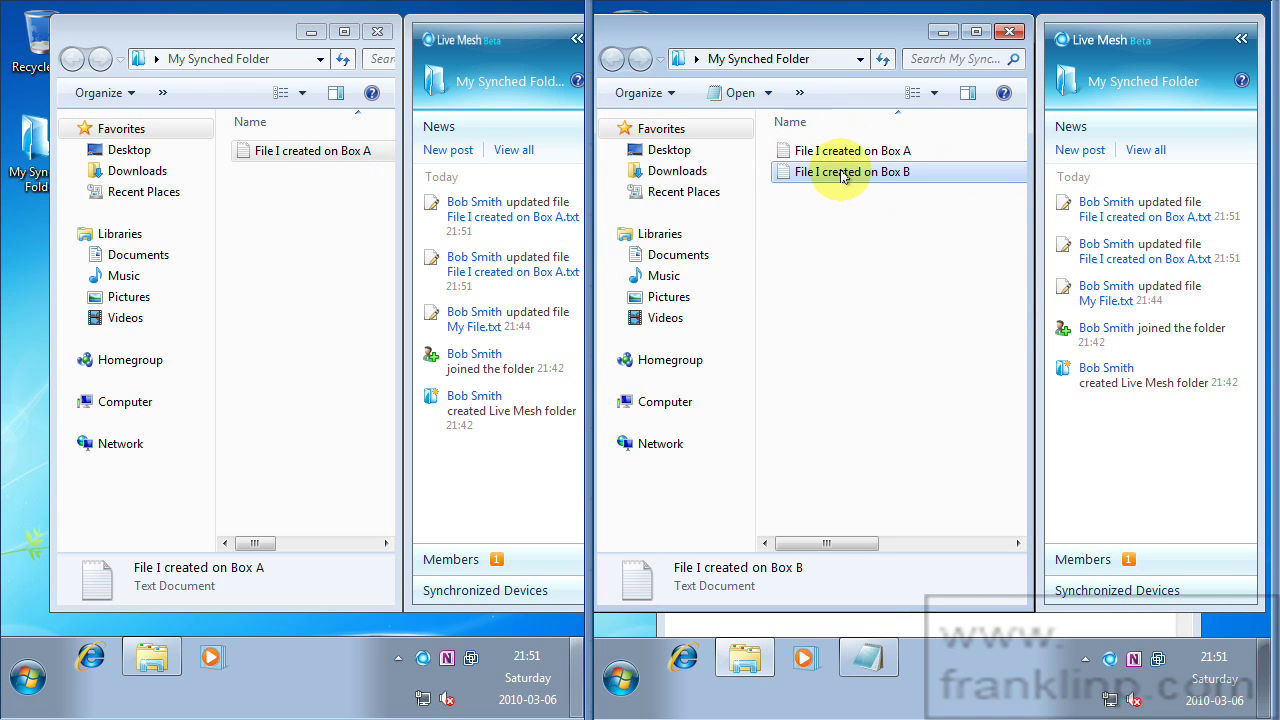
double_click(840, 174)
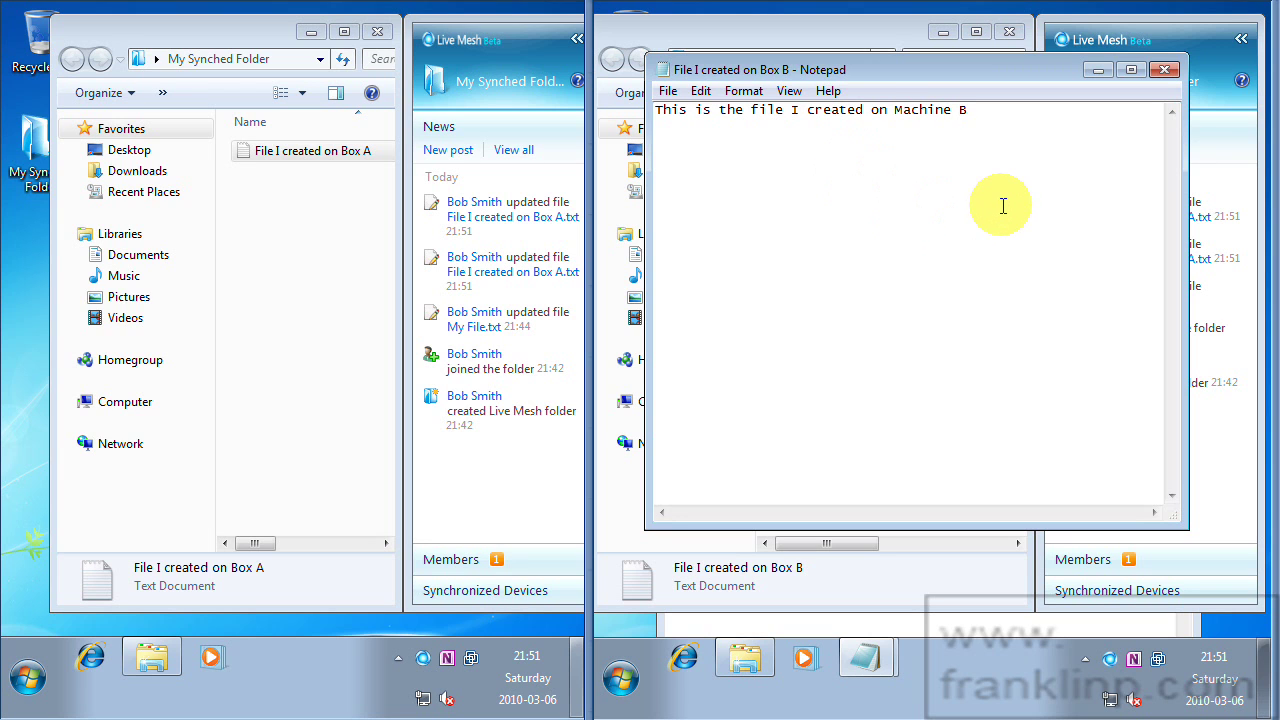
left_click(1164, 69)
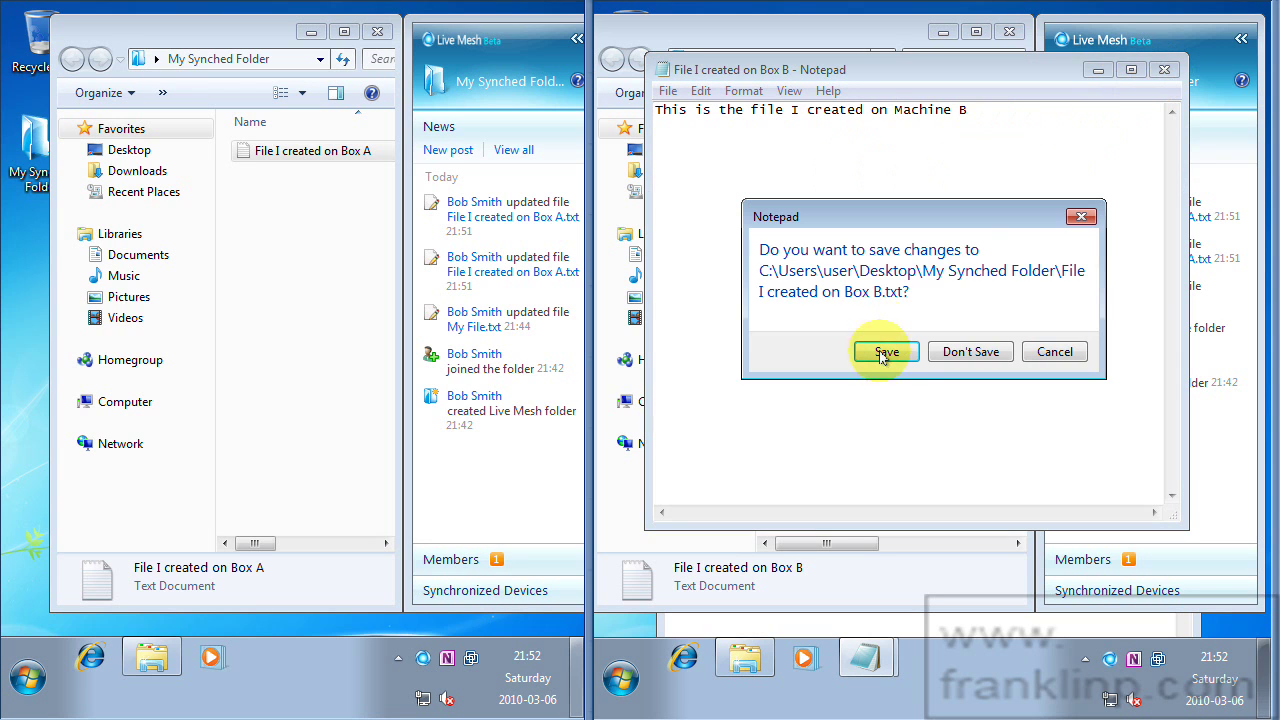
left_click(880, 352)
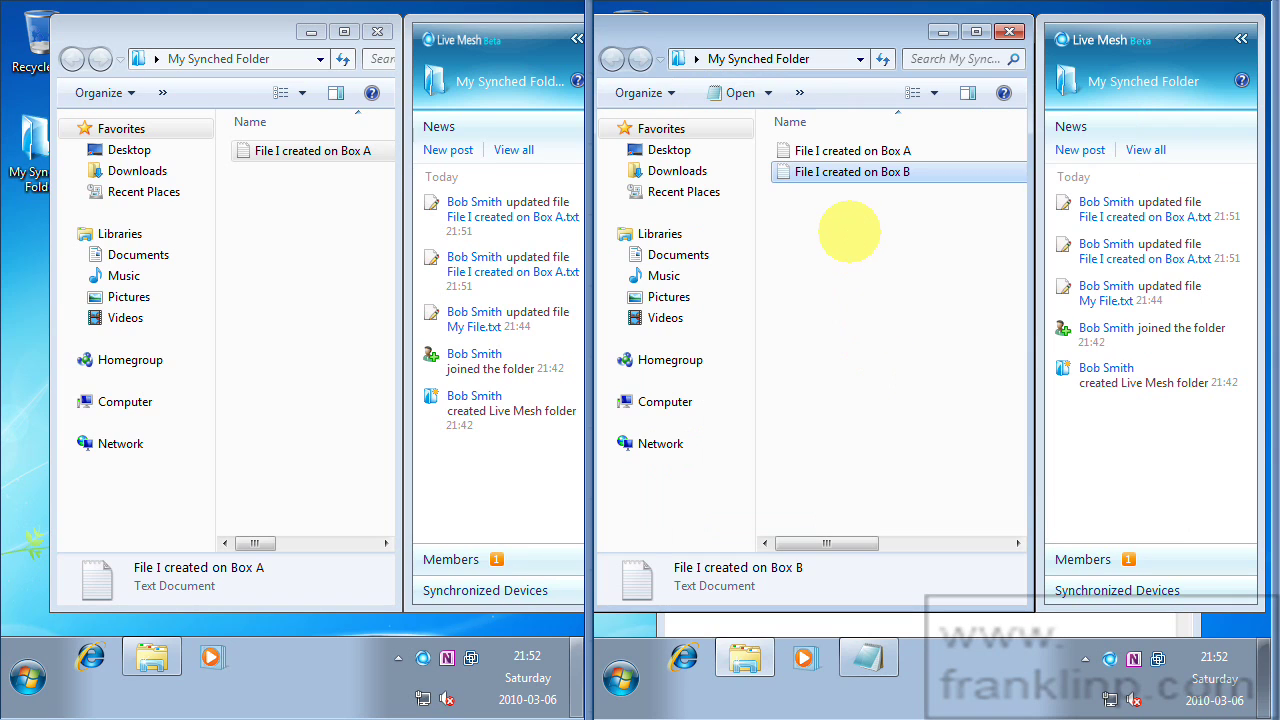
left_click(849, 238)
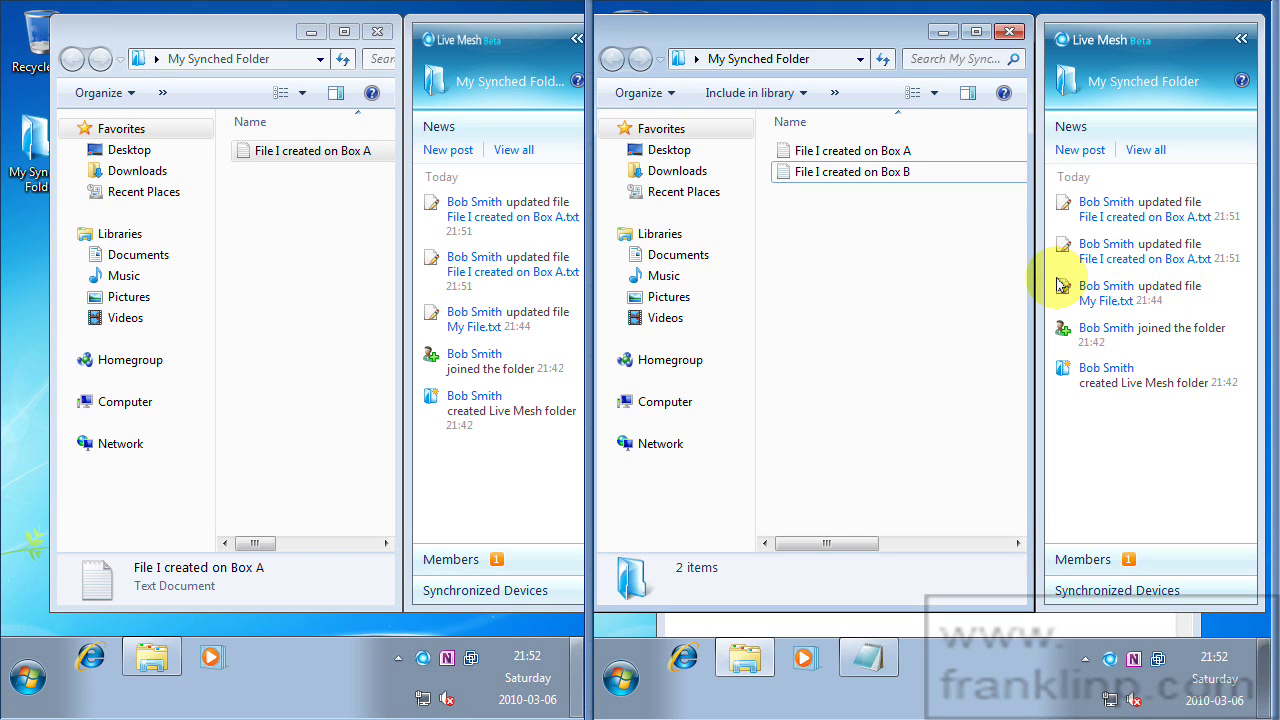
Post 'This is a message. File coming your way.' as a new Live Mesh News message.
left_click(1078, 151)
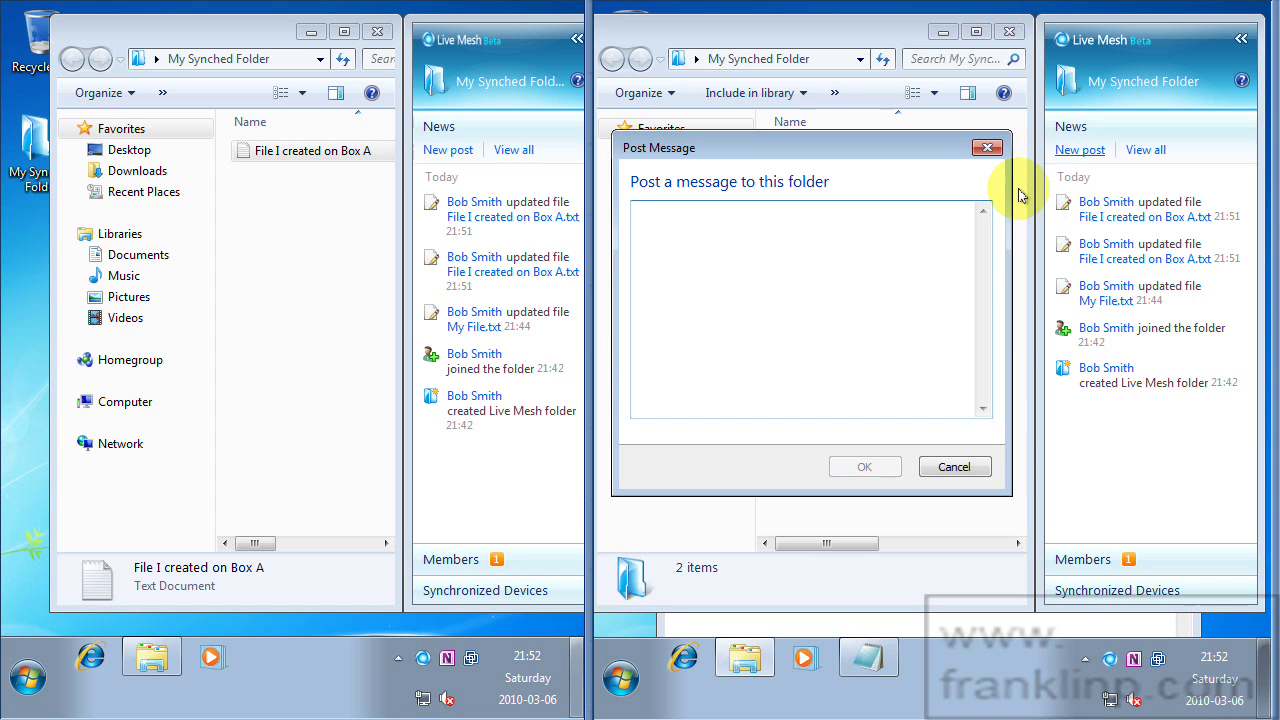
type("This is a messa")
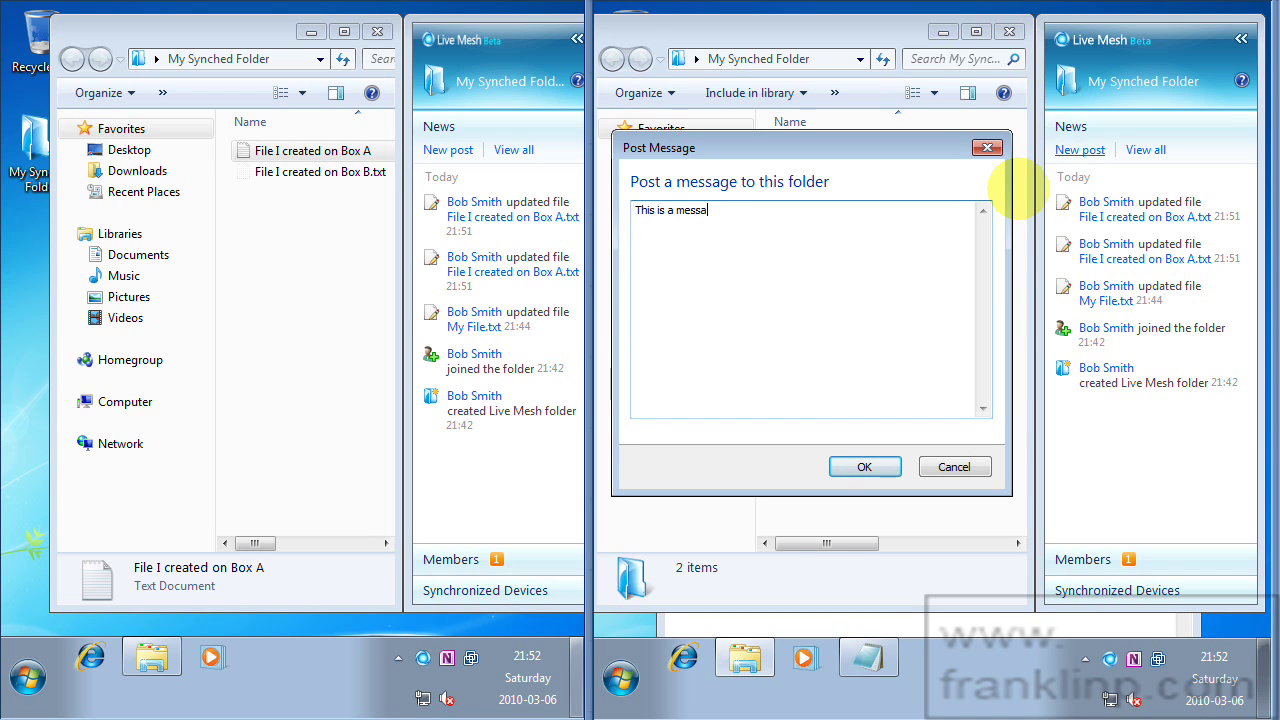
type("ge. File coming your way.")
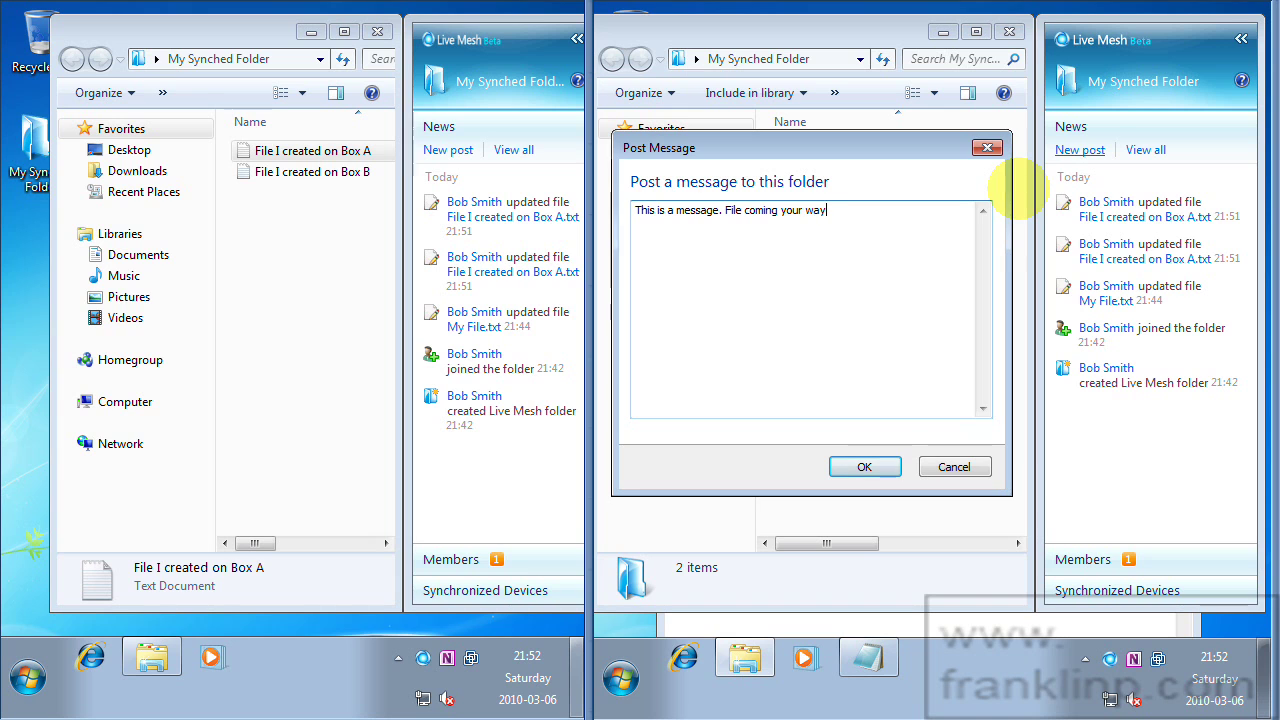
left_click(865, 466)
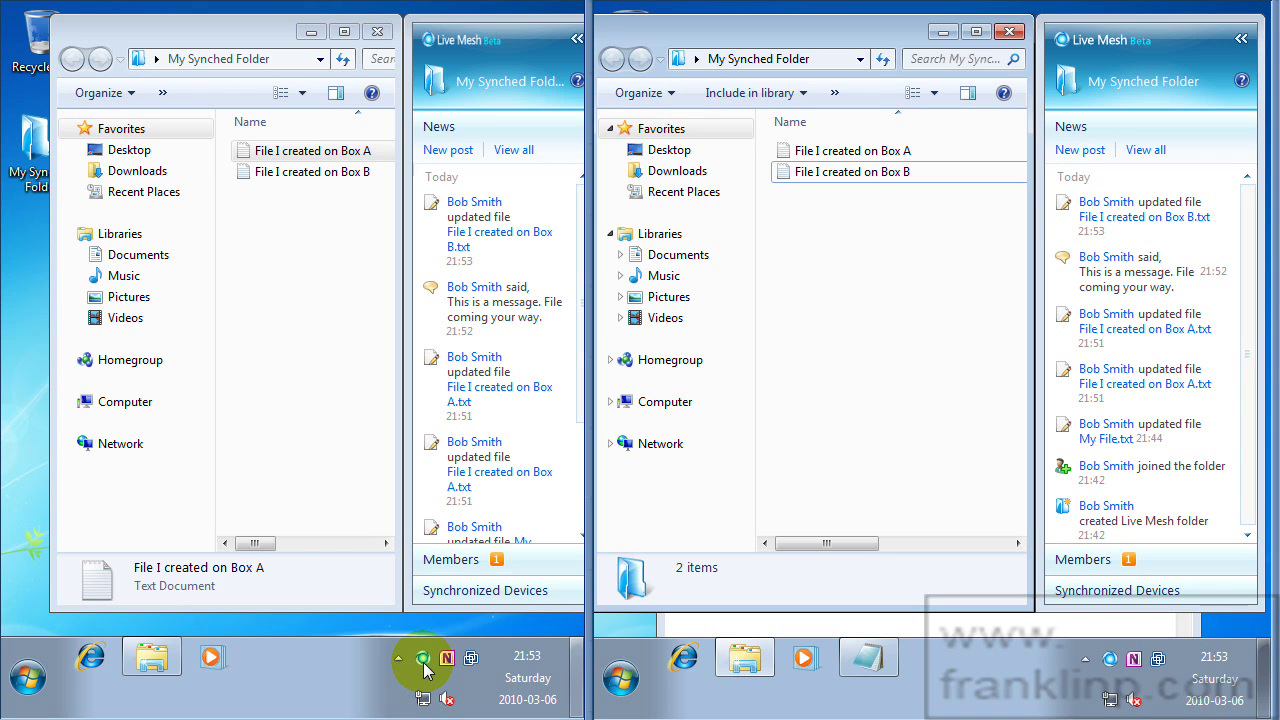
left_click(307, 158)
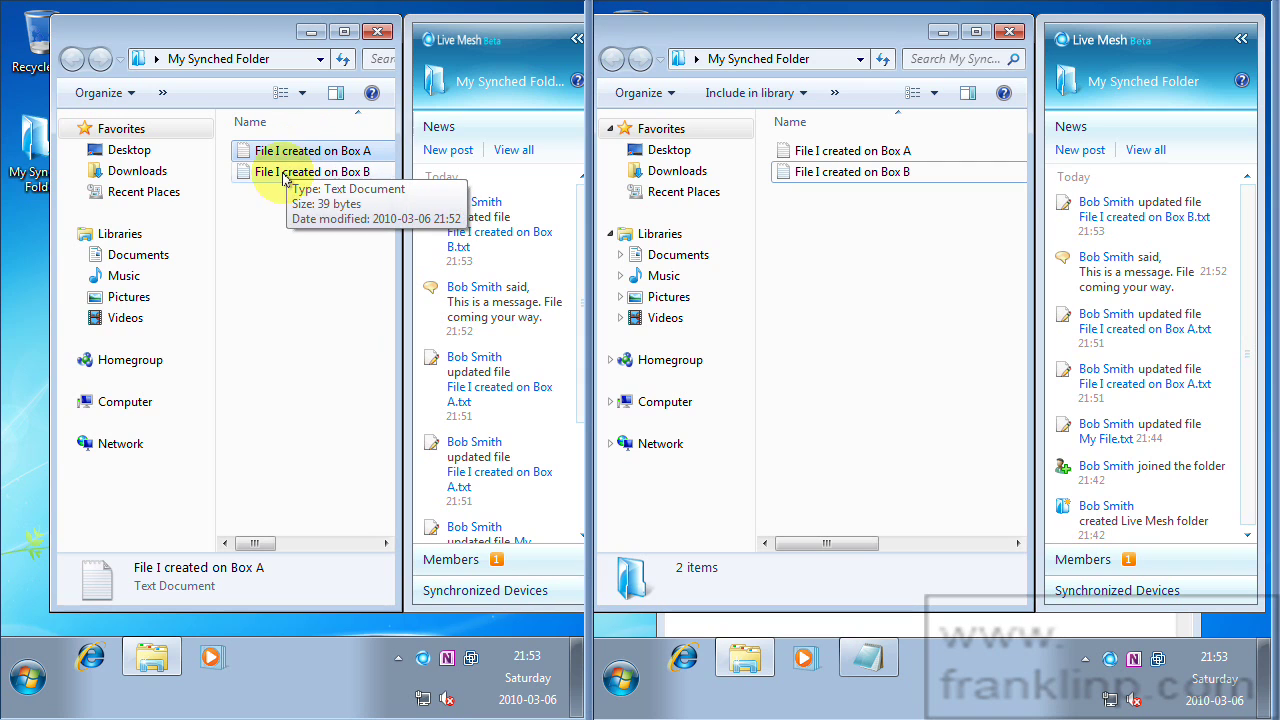
double_click(286, 150)
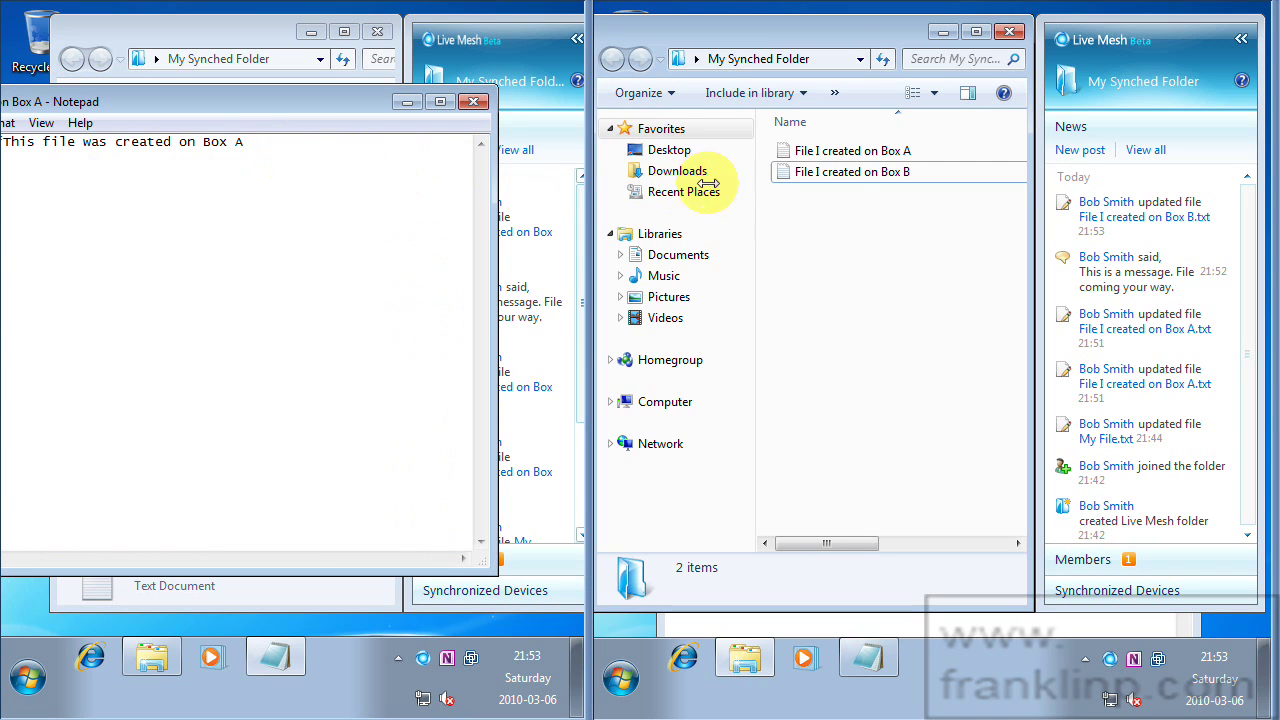
double_click(808, 151)
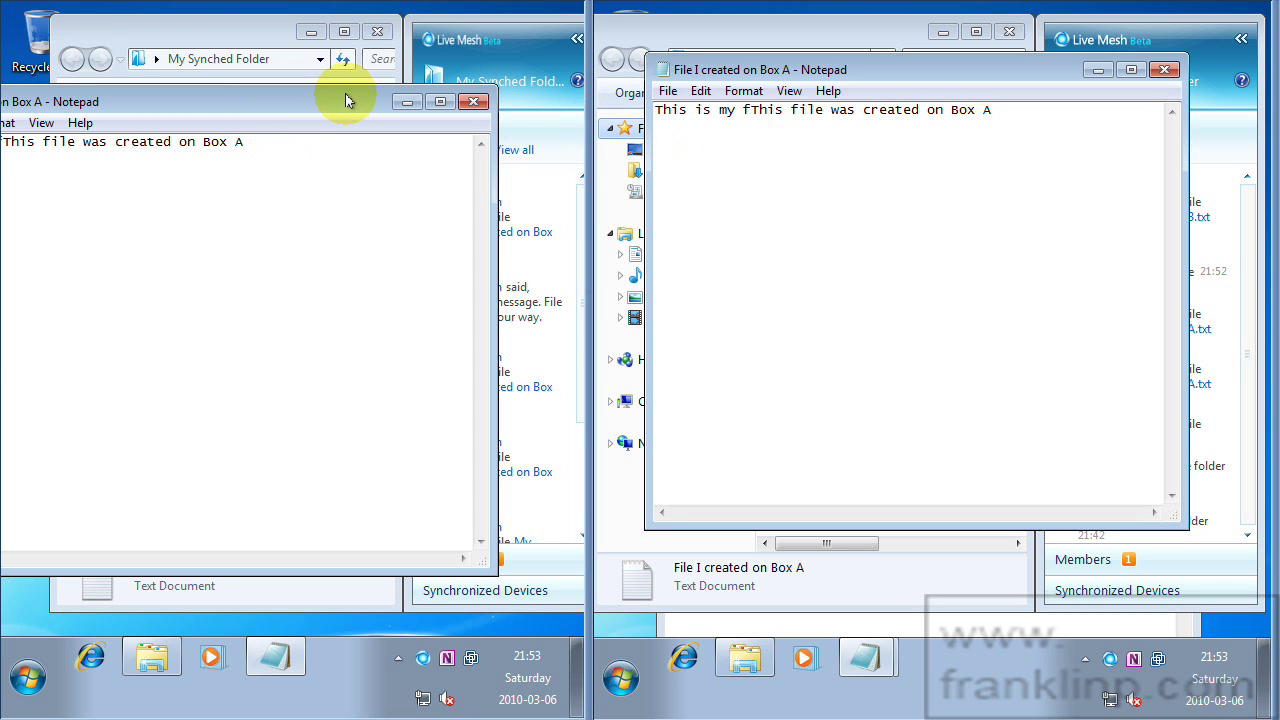
left_click_drag(347, 100, 410, 96)
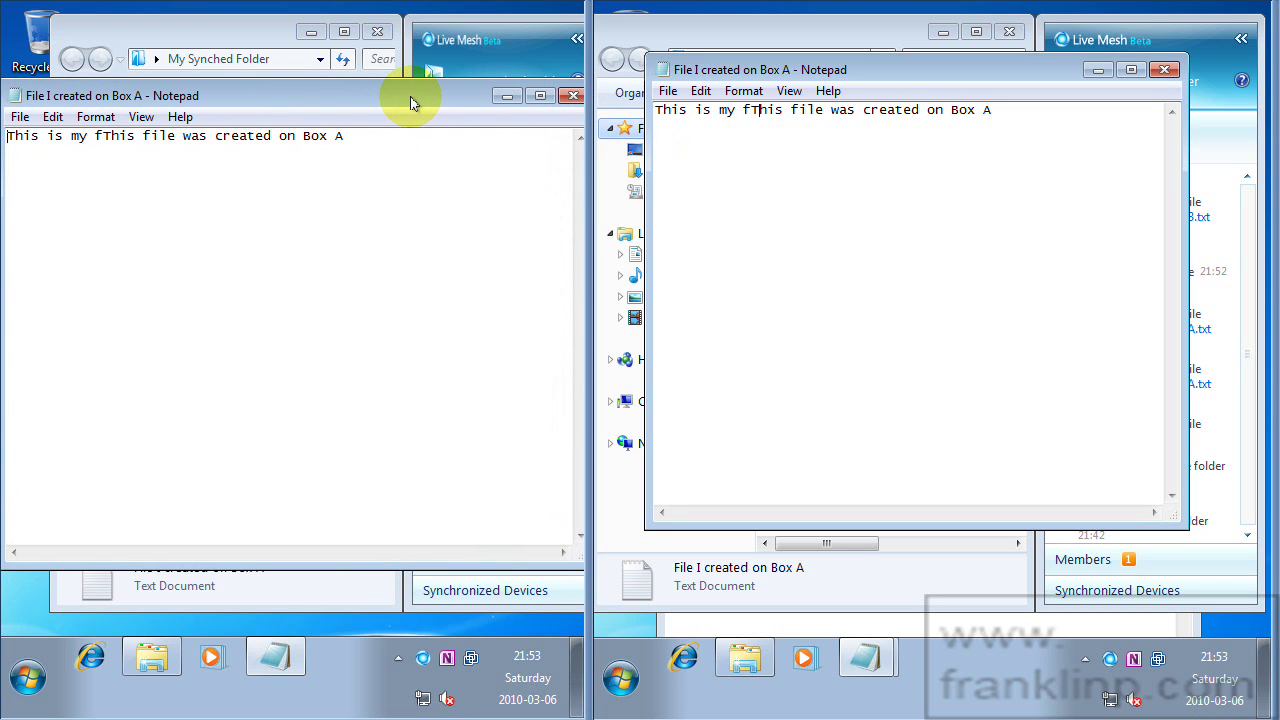
left_click(572, 97)
left_click(1163, 71)
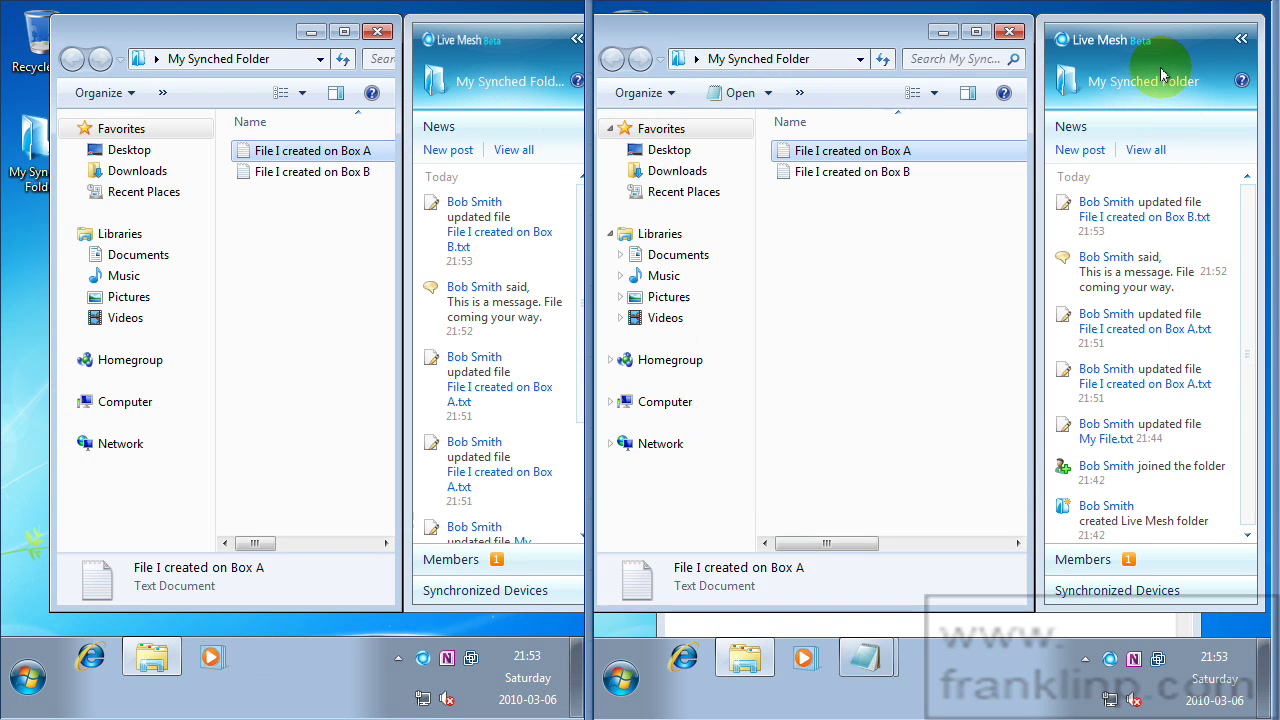
double_click(810, 172)
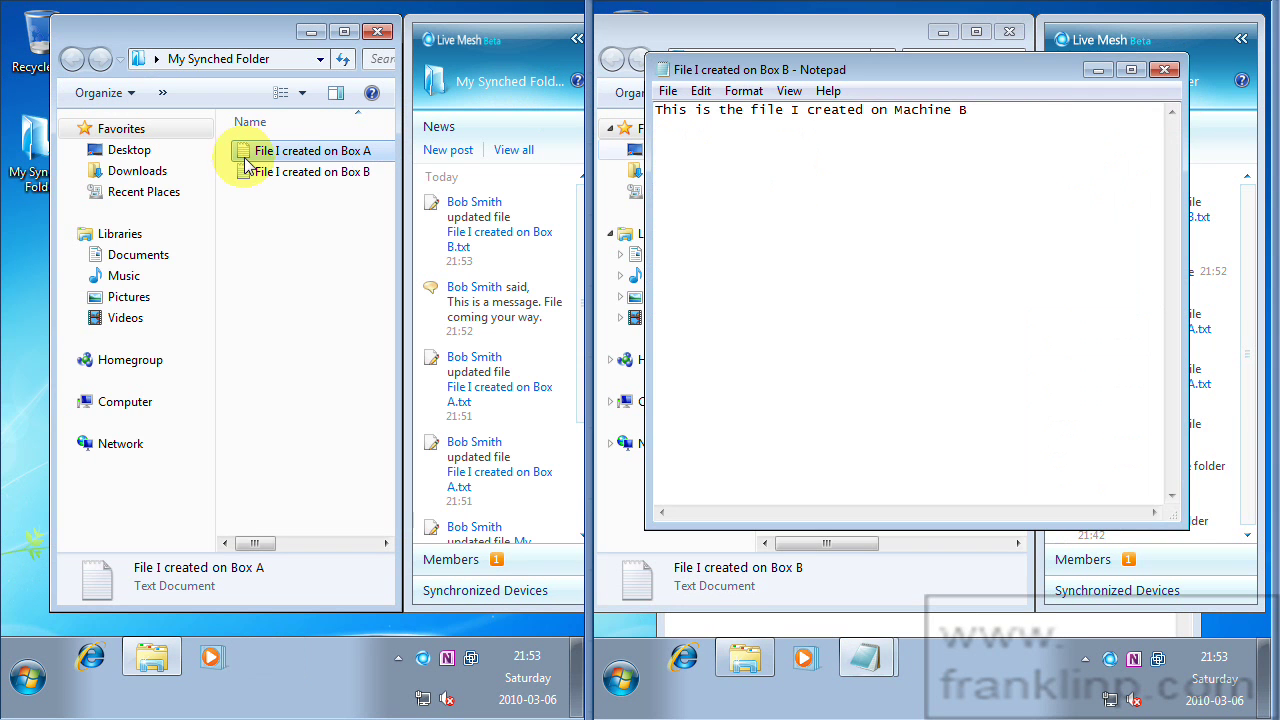
double_click(275, 172)
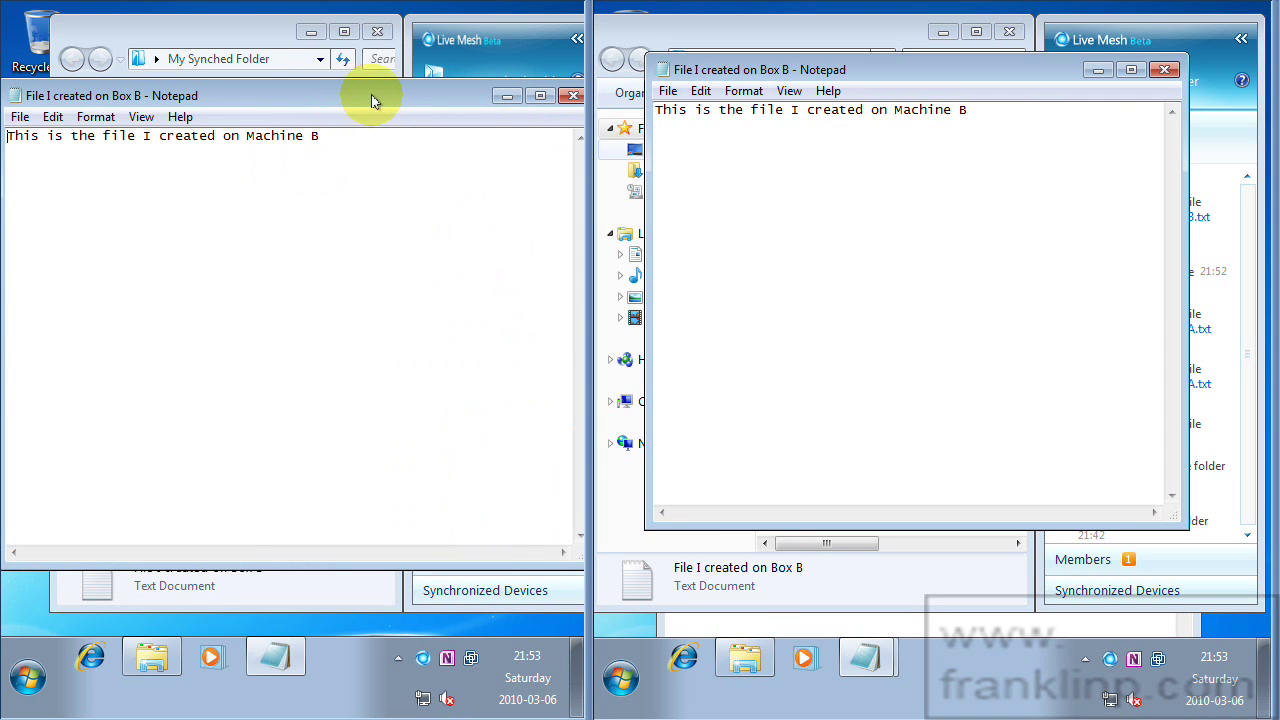
left_click_drag(392, 93, 379, 79)
left_click(556, 82)
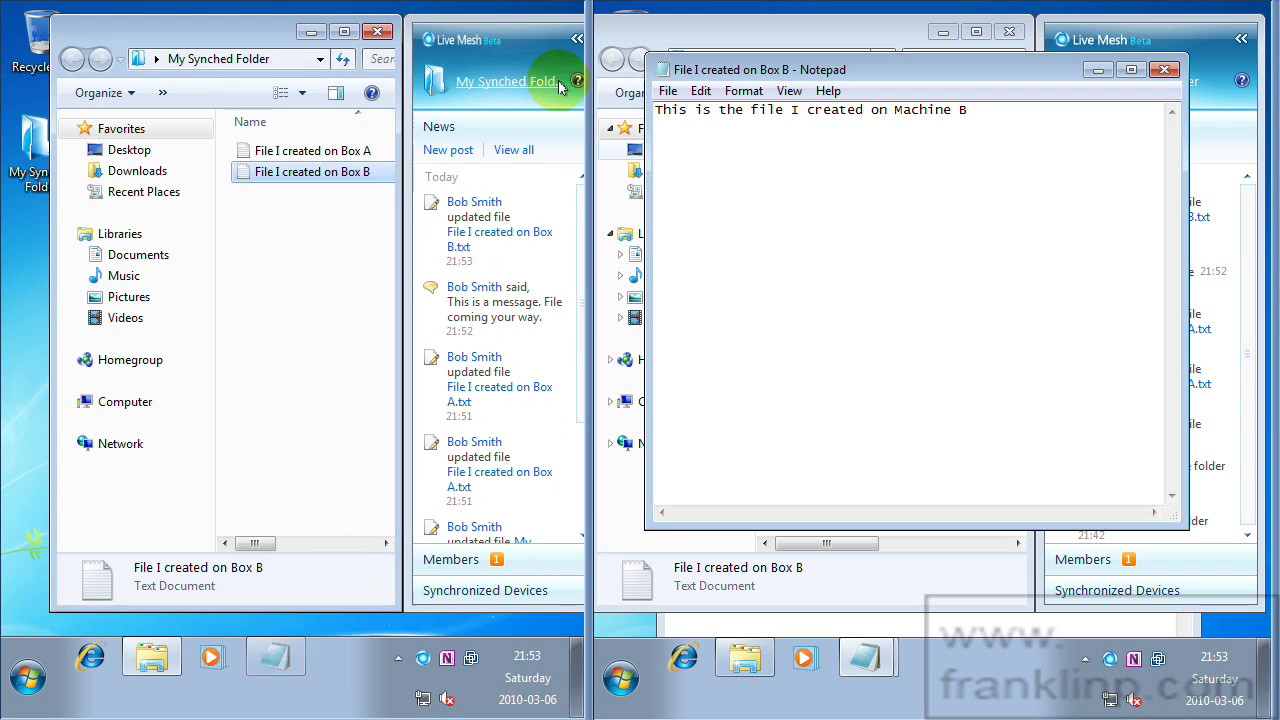
left_click(1164, 71)
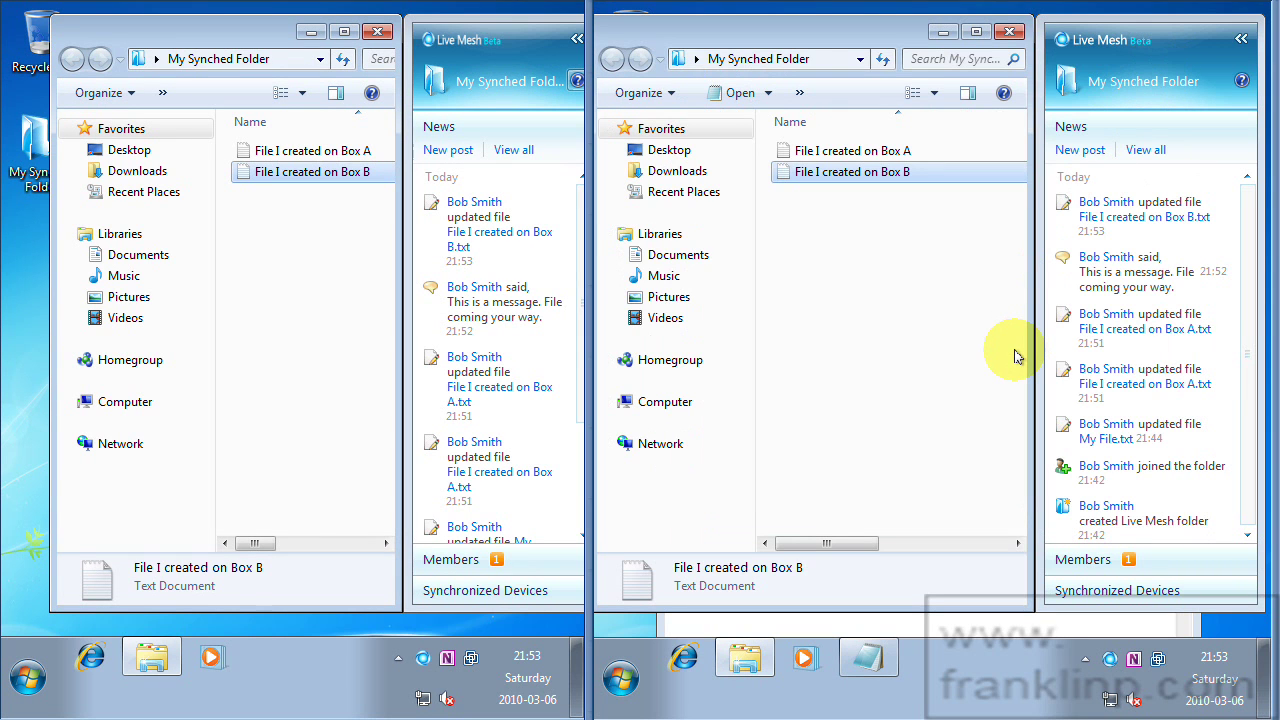